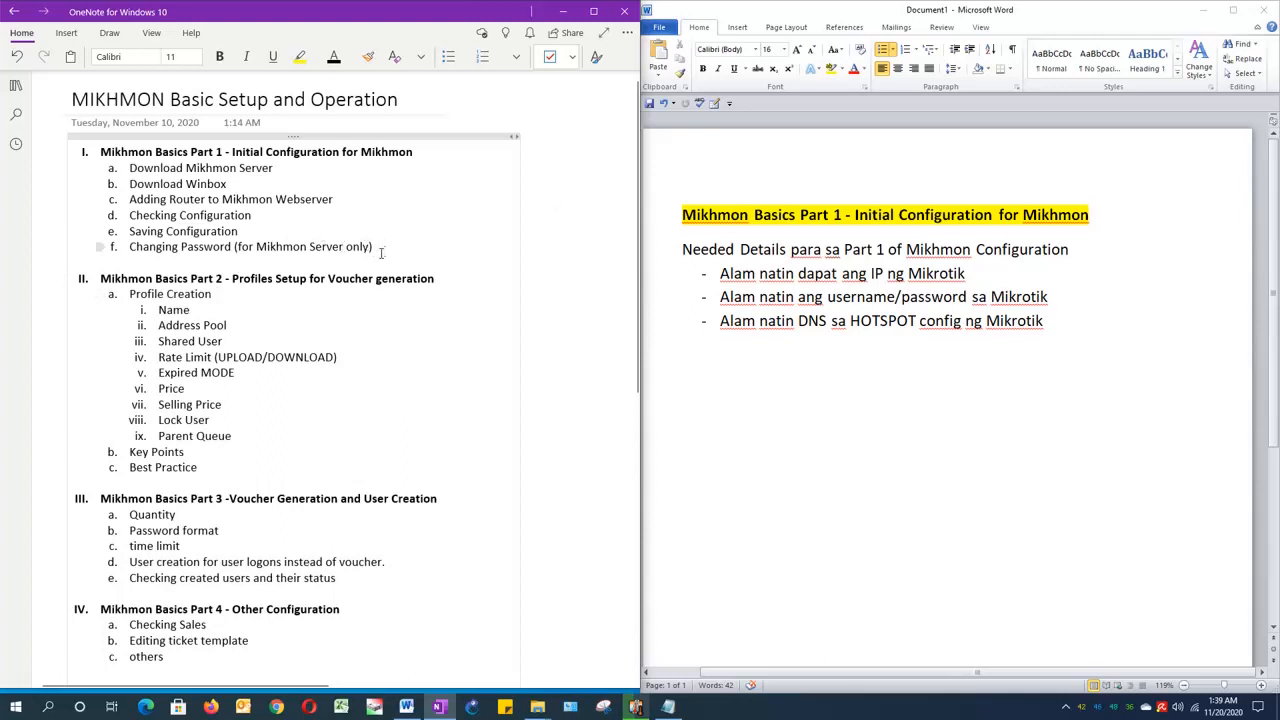
Step: Review the Part 1 topics in the OneNote outline and the needed Mikrotik IP and username/password details in the Word document
left_click_drag(382, 250, 77, 155)
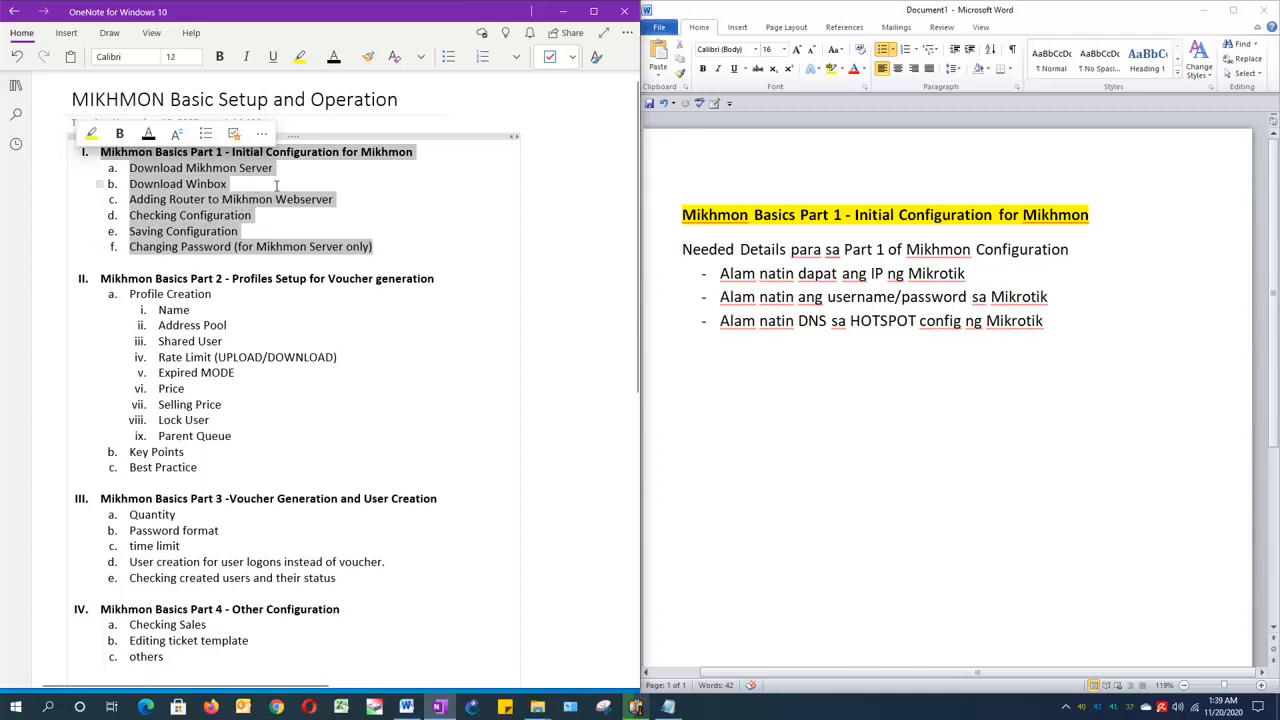
left_click(335, 182)
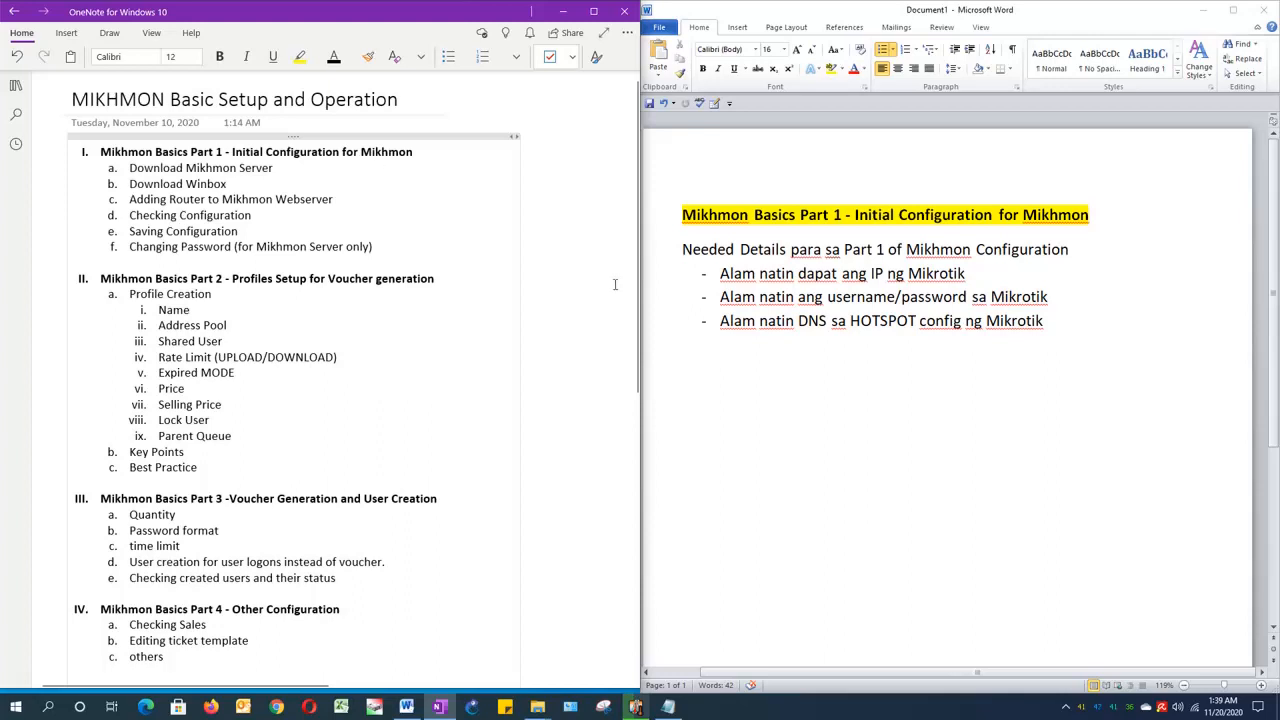
left_click(800, 420)
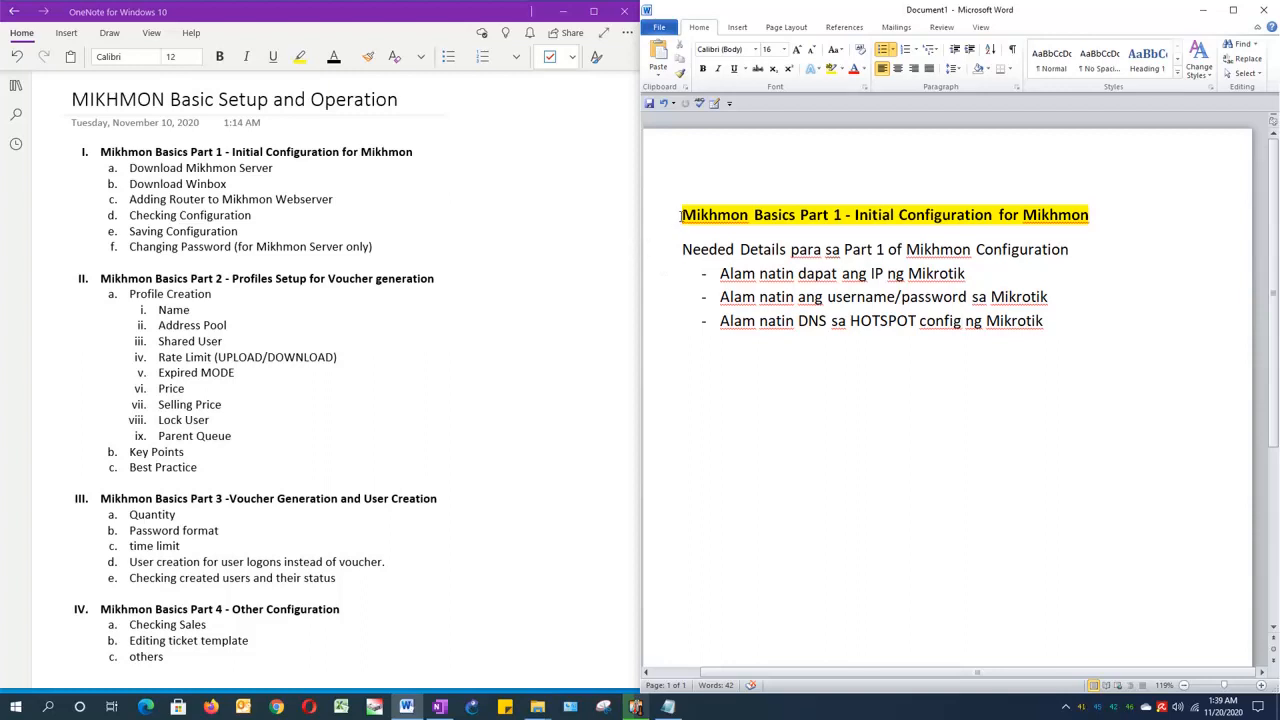
left_click_drag(681, 215, 1046, 320)
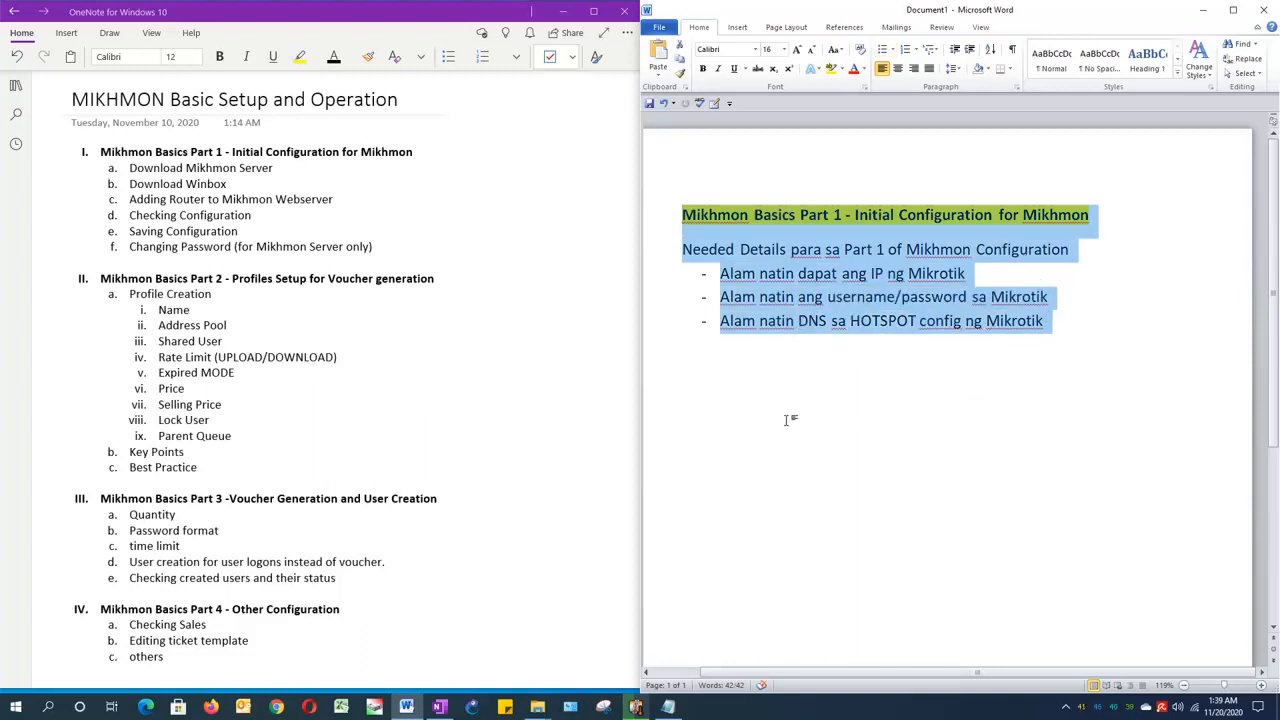
left_click(790, 404)
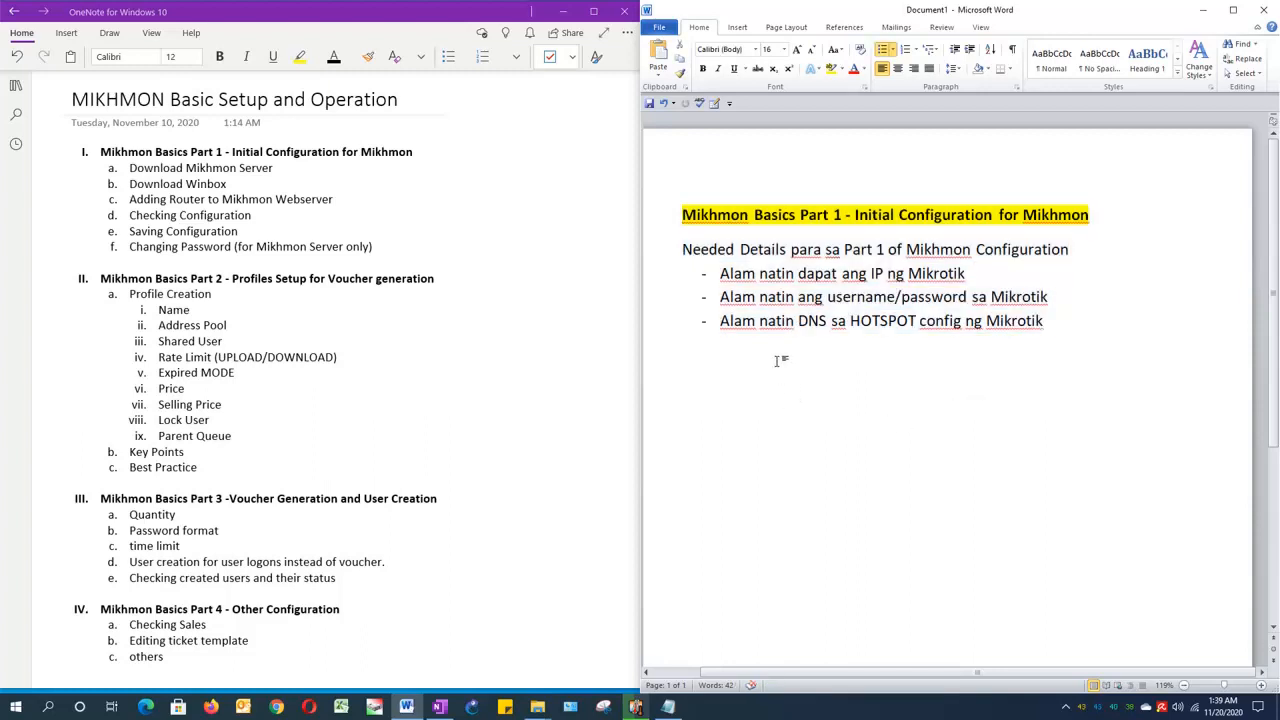
left_click_drag(970, 274, 725, 280)
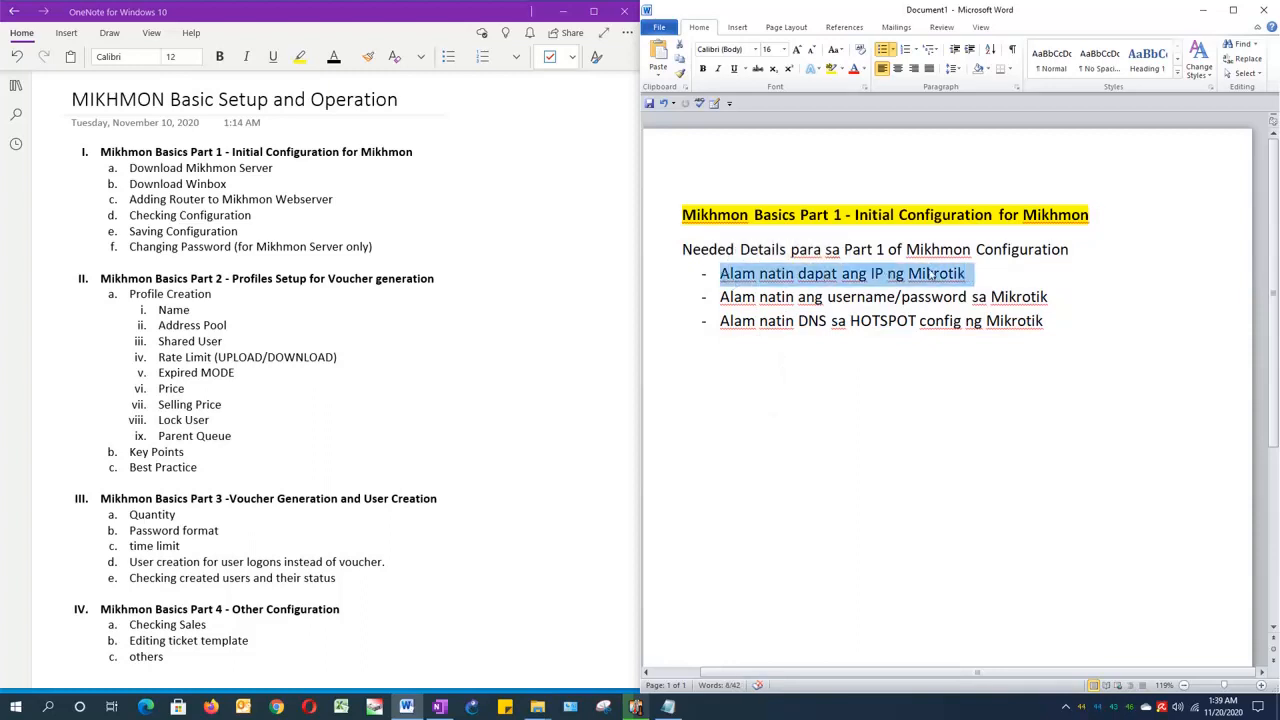
left_click(970, 279)
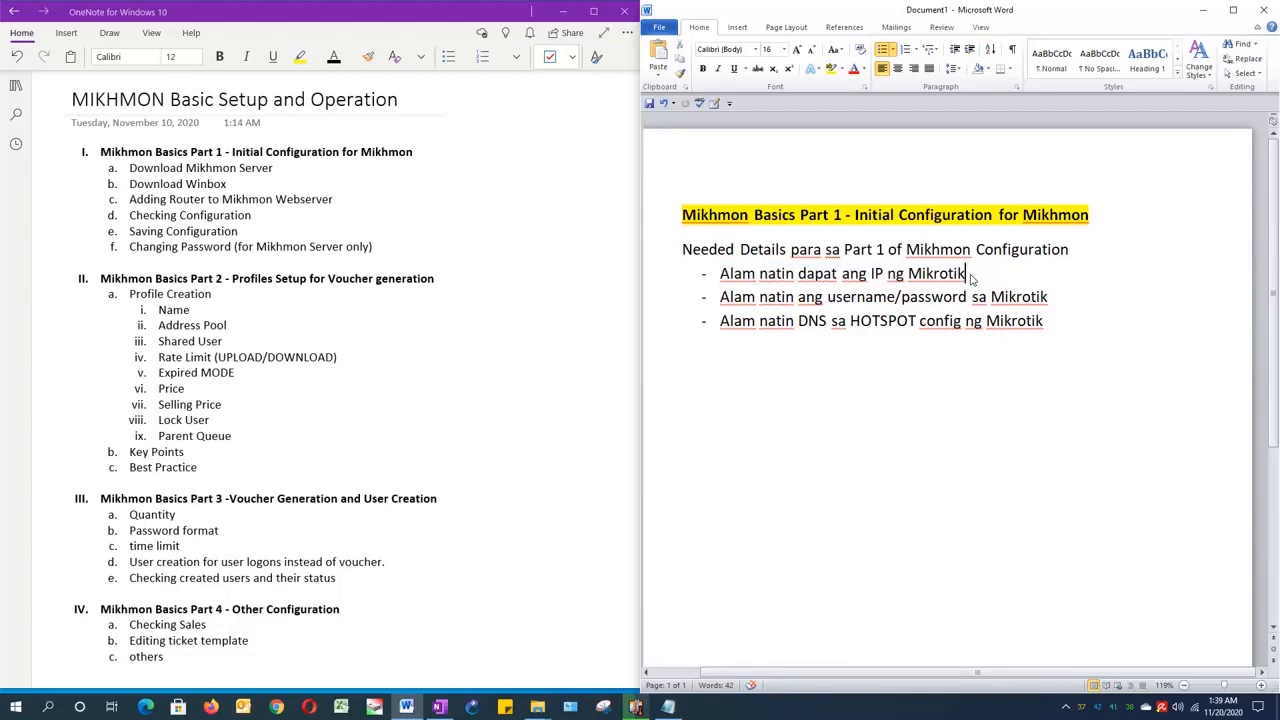
left_click_drag(721, 297, 1027, 300)
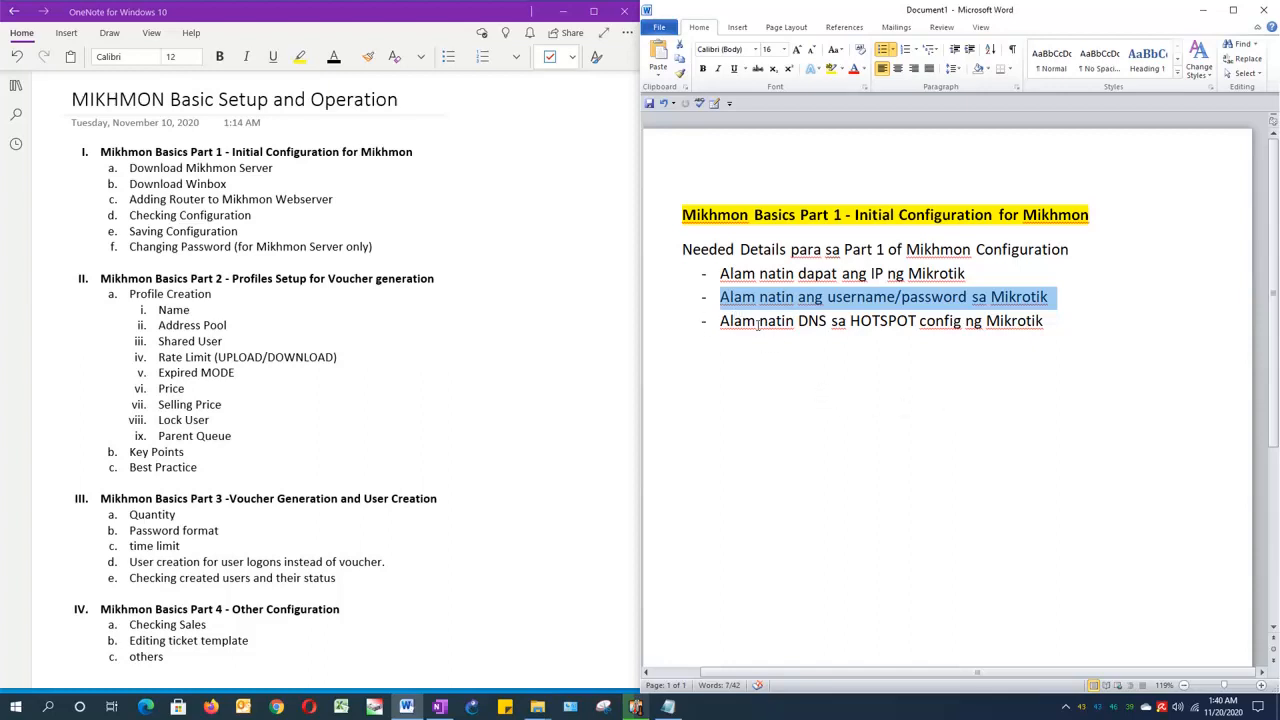
Step: Insert the word "ang" before "DNS" in the third bullet of the needed details list
left_click(798, 322)
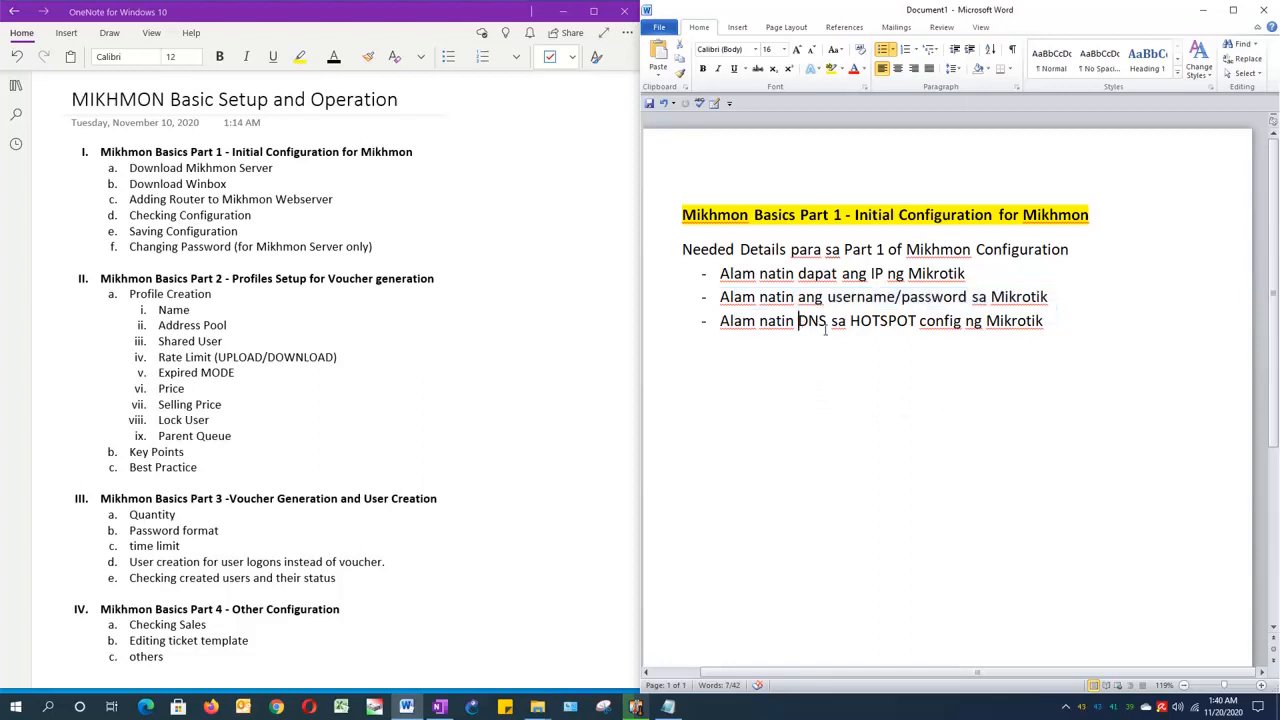
type("and")
key("BackSpace")
type("g")
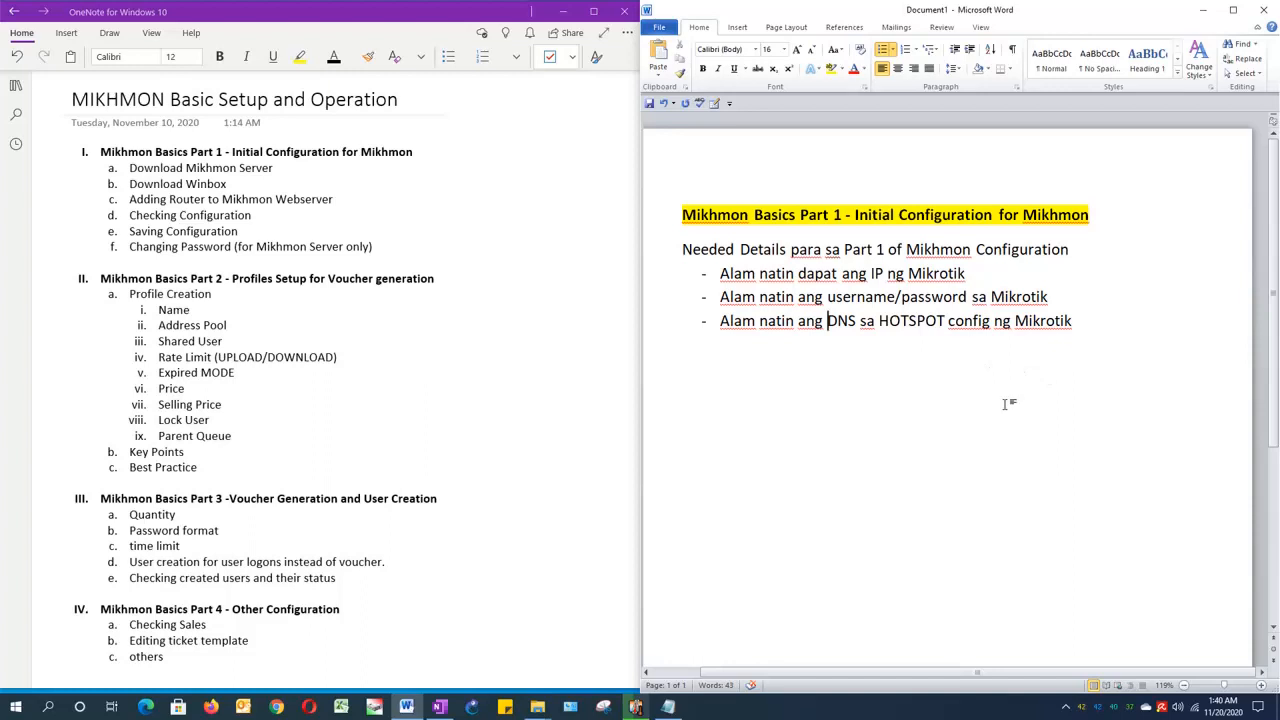
Step: Open the Mikhmon webserver address from the Notepad notes in Chrome and download MIKHMON V3 + Webserver
left_click(668, 708)
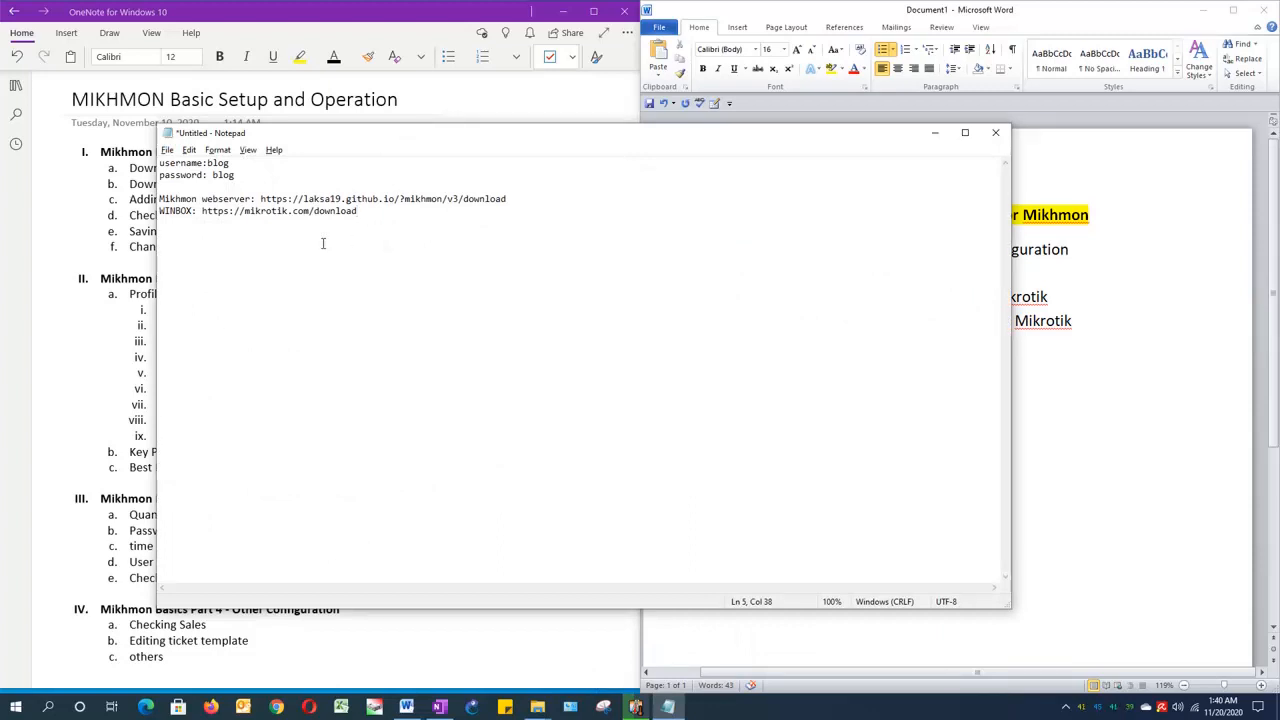
left_click_drag(507, 198, 261, 198)
key("ctrl+c")
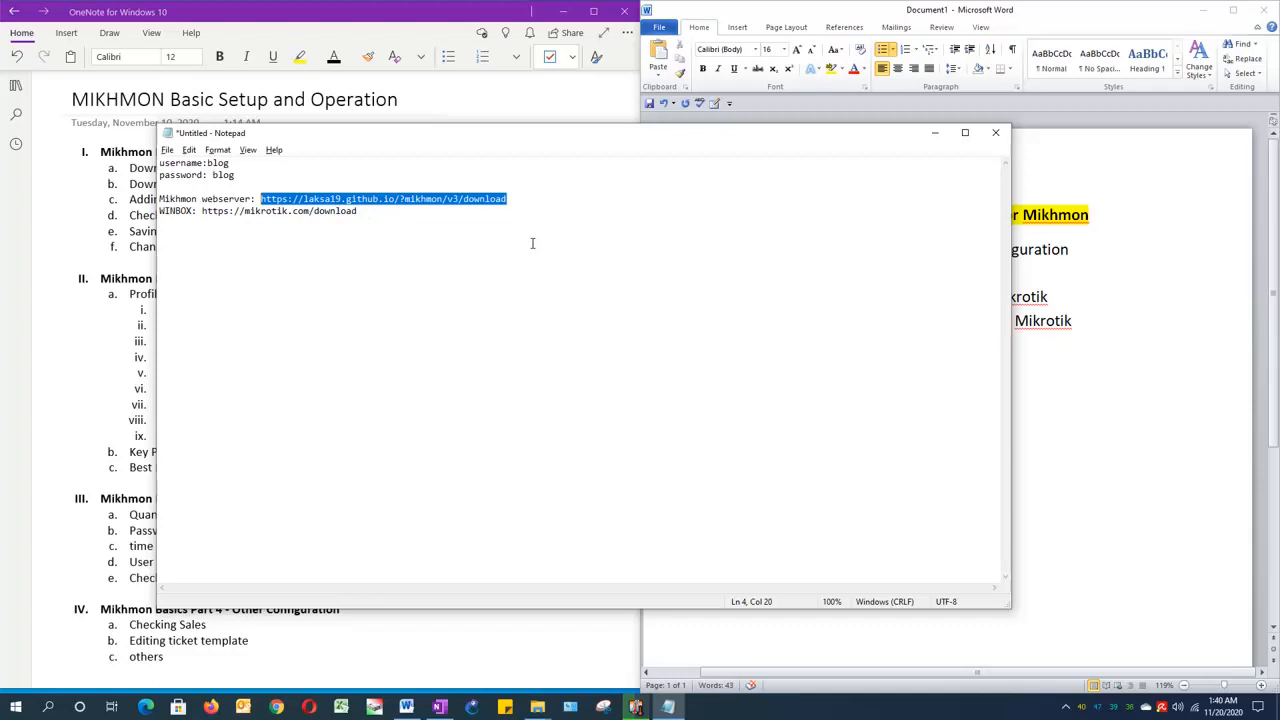
left_click(276, 706)
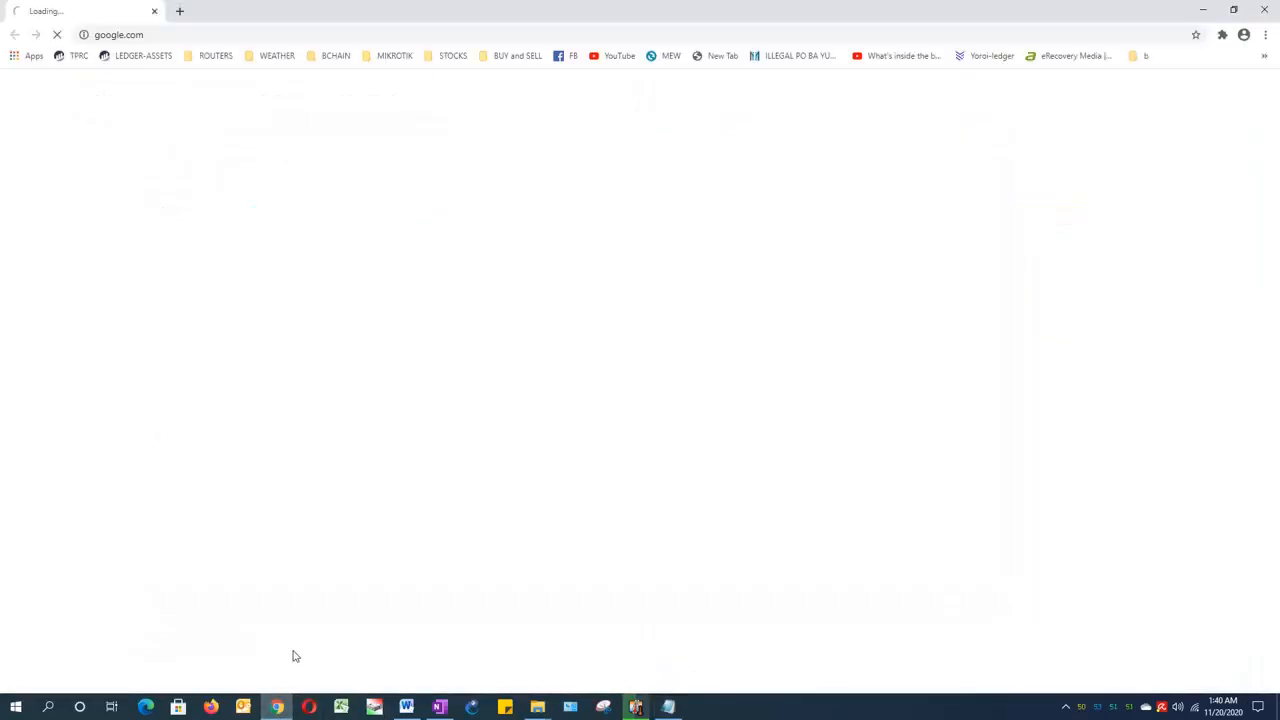
left_click(172, 34)
key("ctrl+v")
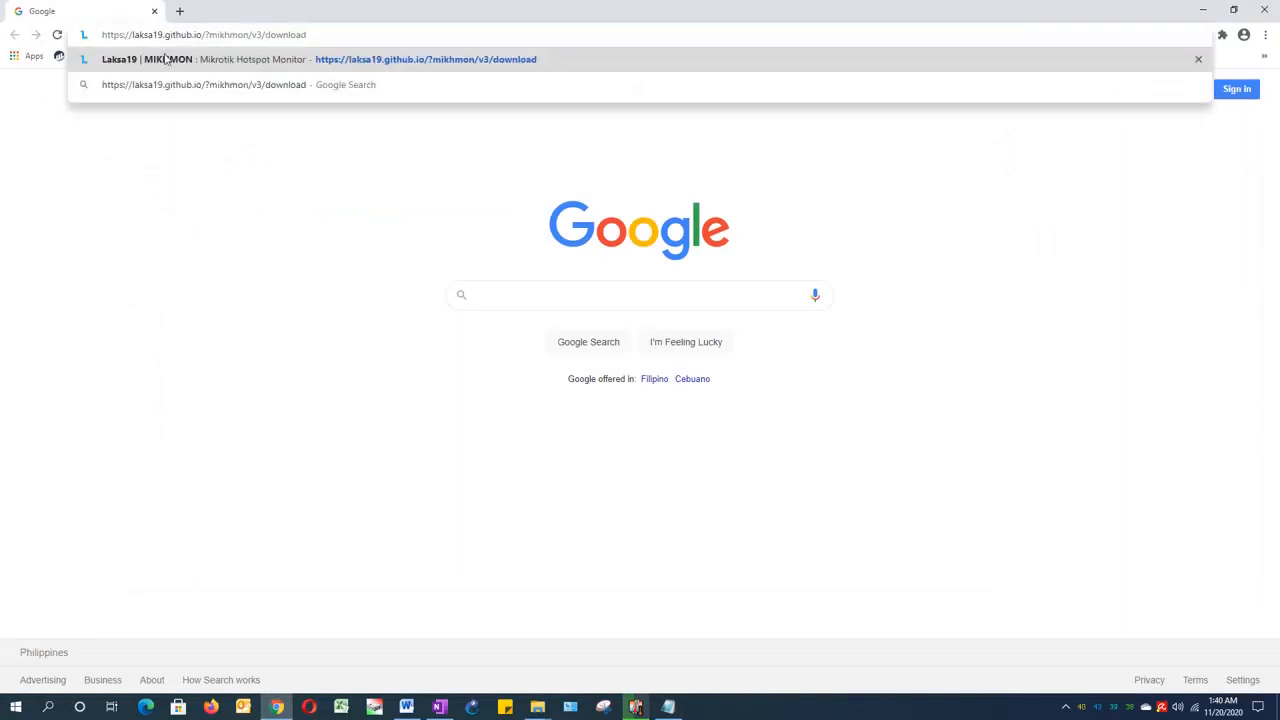
left_click(166, 58)
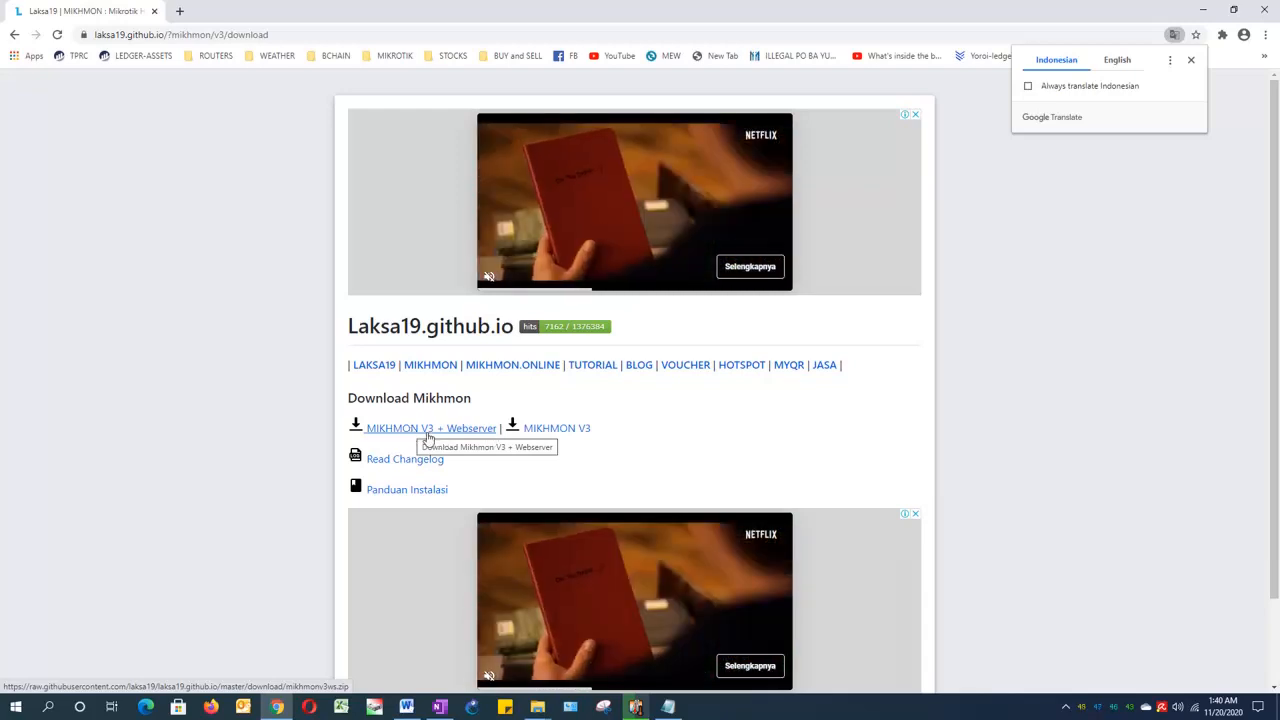
left_click(430, 437)
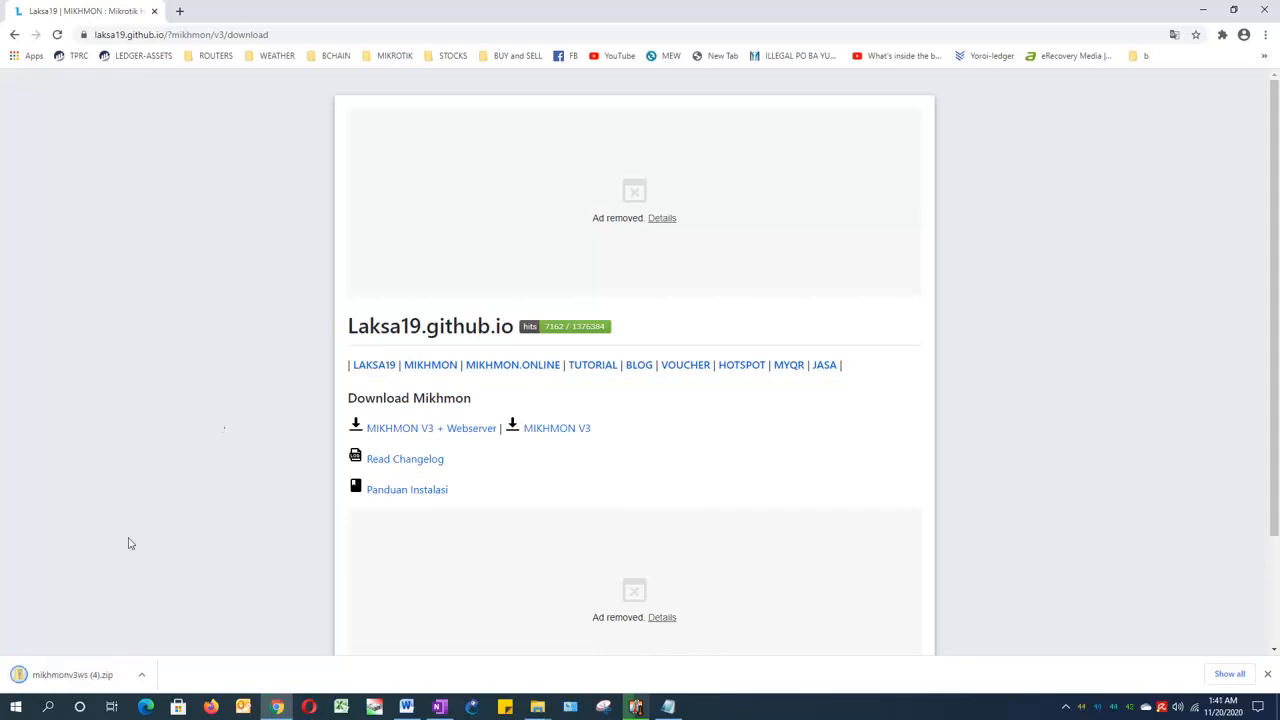
Step: Copy the downloaded mikhmonv3ws (4) zip from the Downloads folder into the YT CHANNEL folder
right_click(70, 681)
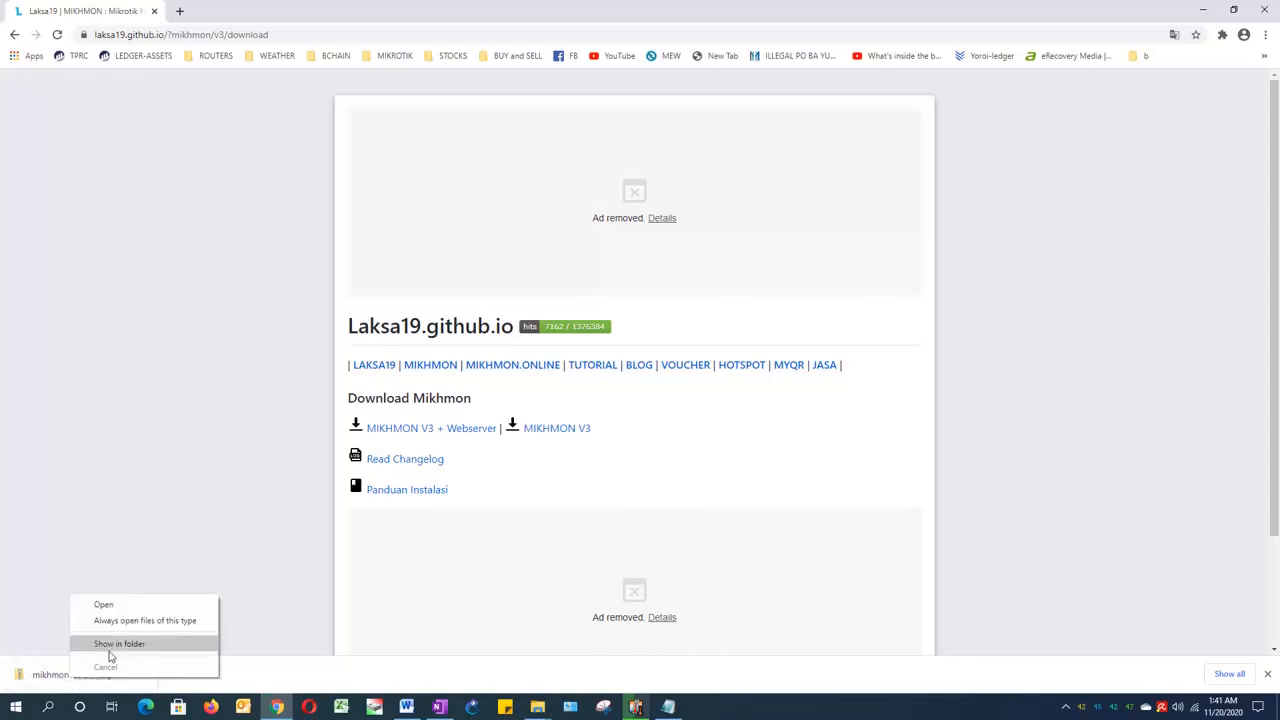
left_click(108, 650)
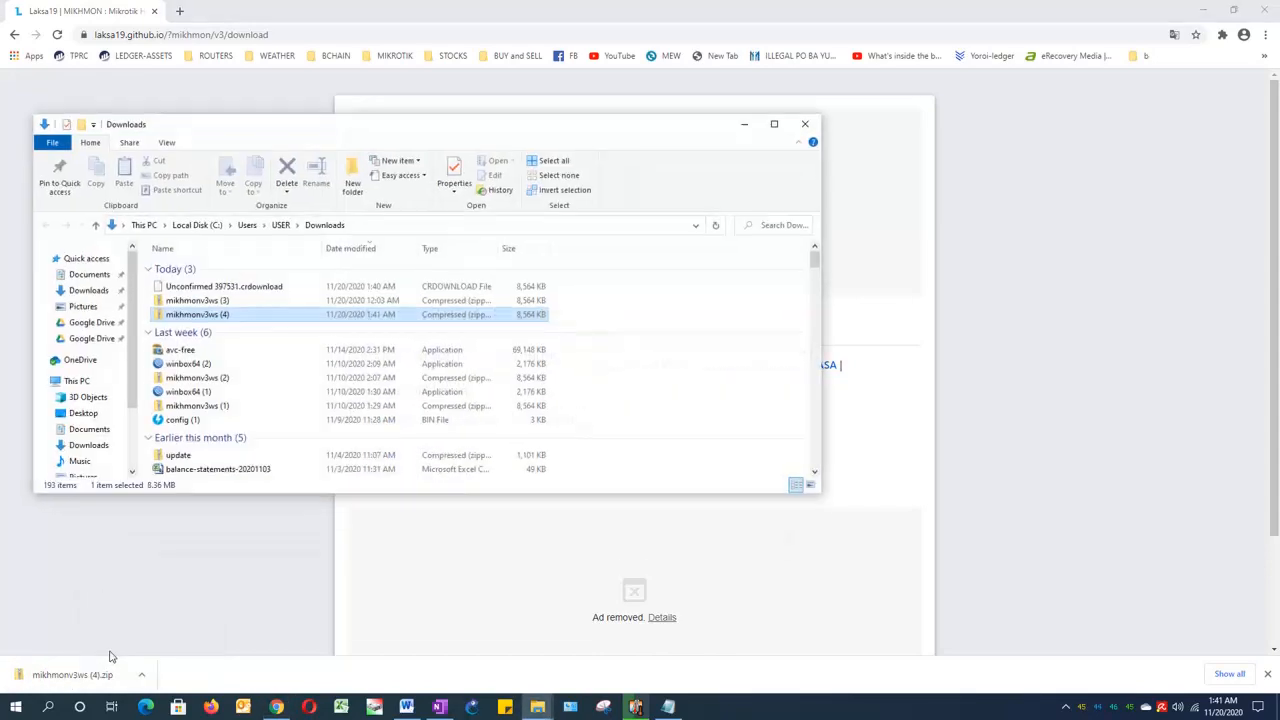
right_click(183, 320)
left_click(243, 571)
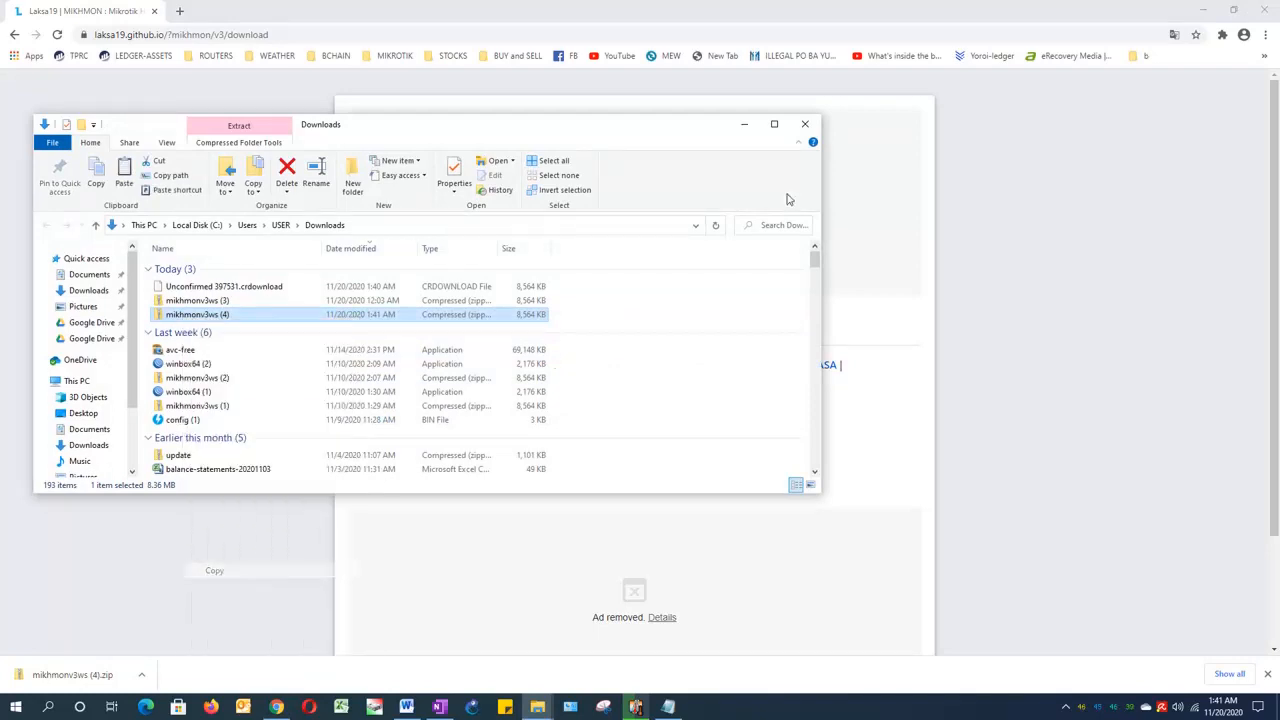
left_click(805, 124)
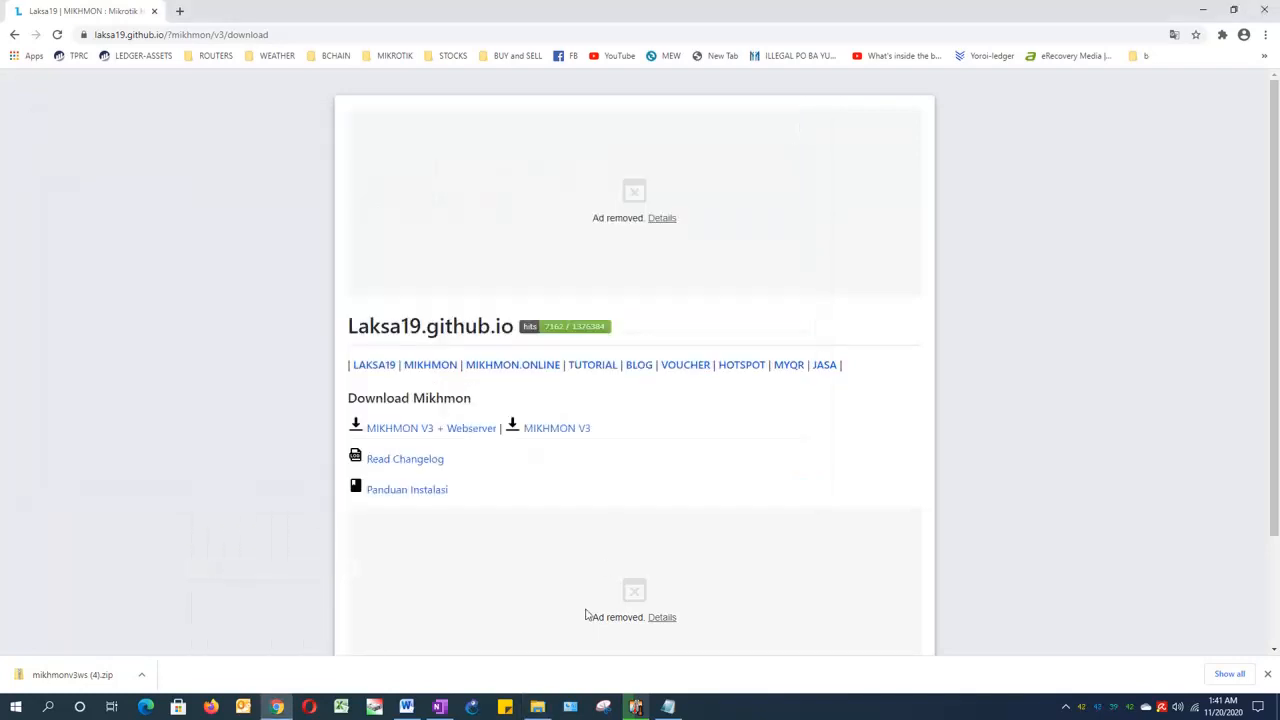
left_click(538, 707)
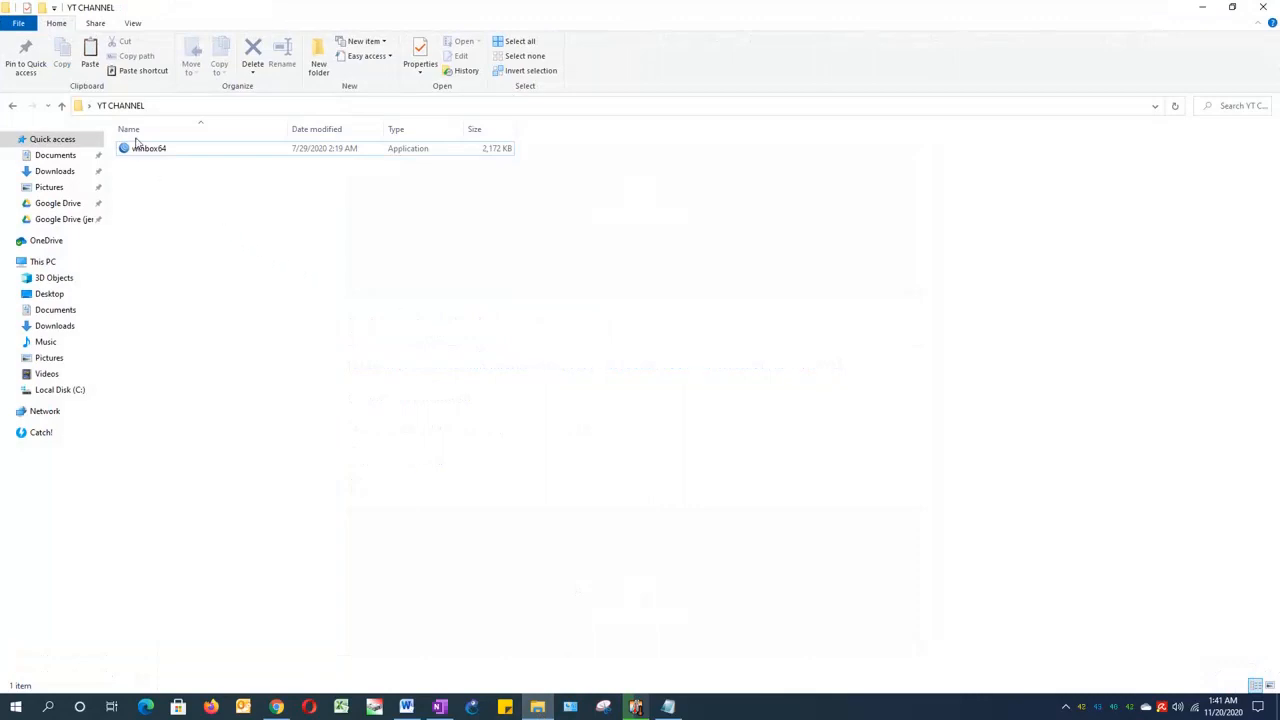
right_click(232, 220)
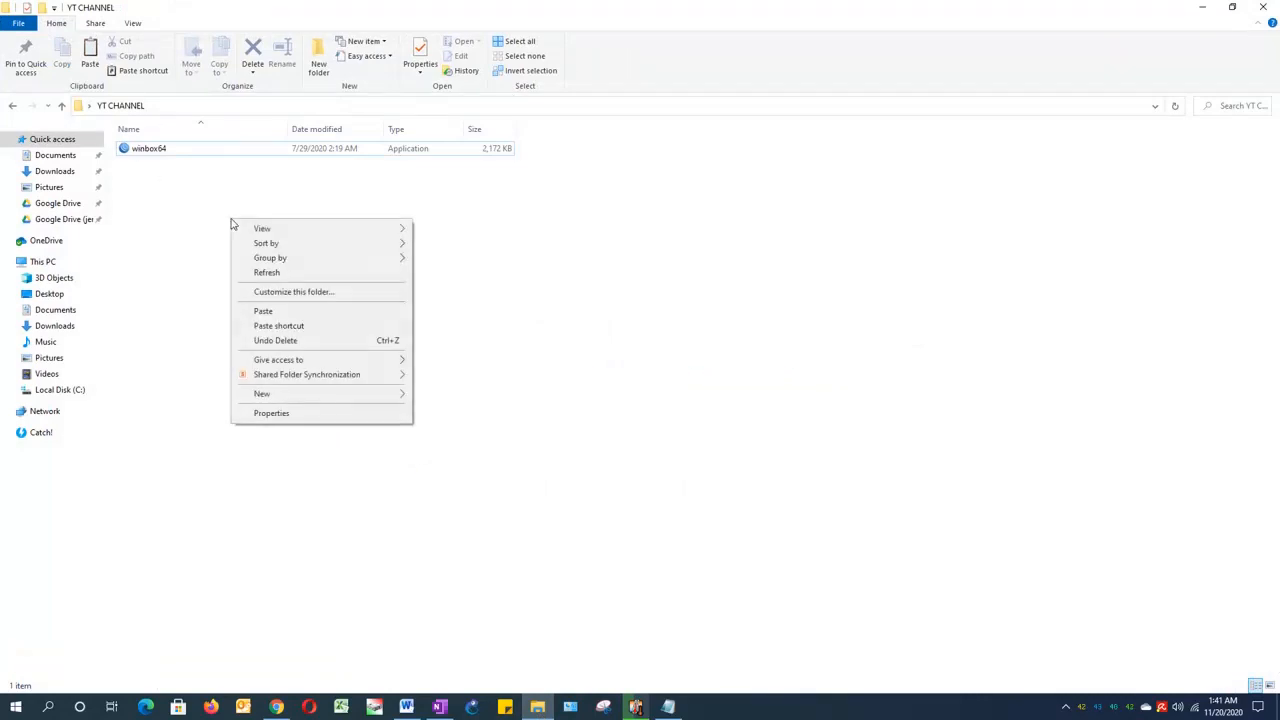
left_click(265, 311)
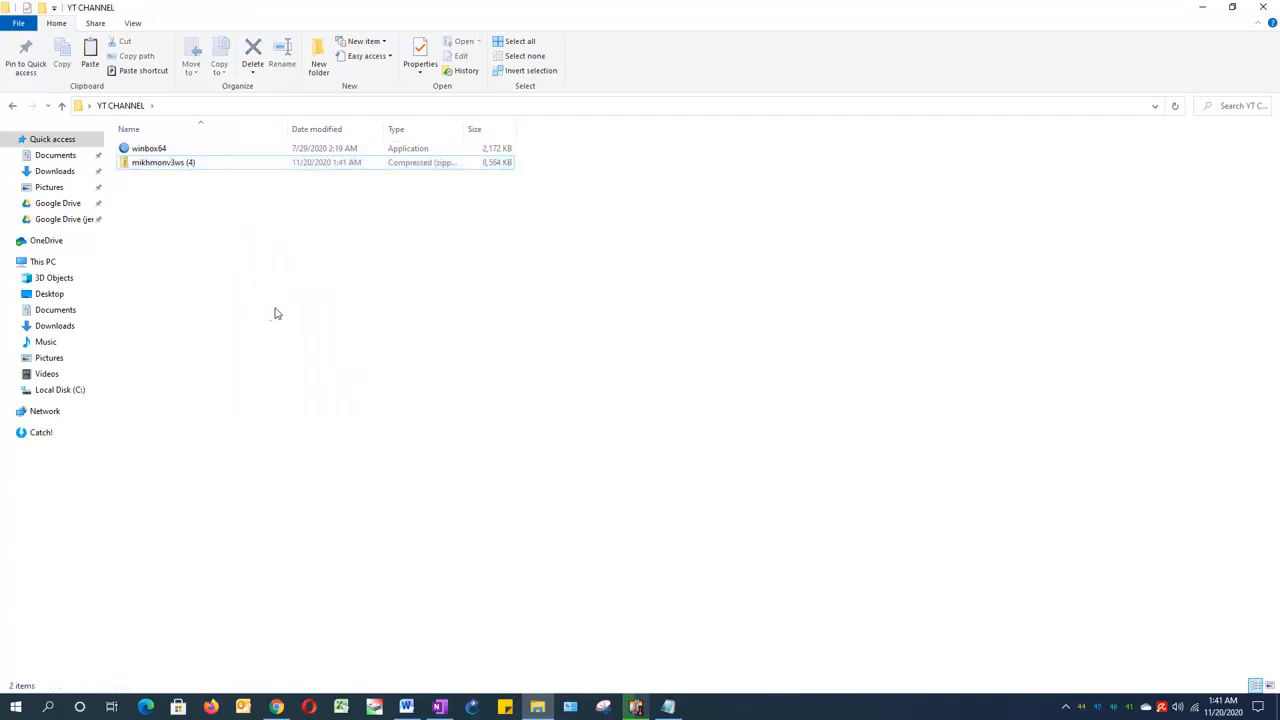
left_click(1201, 10)
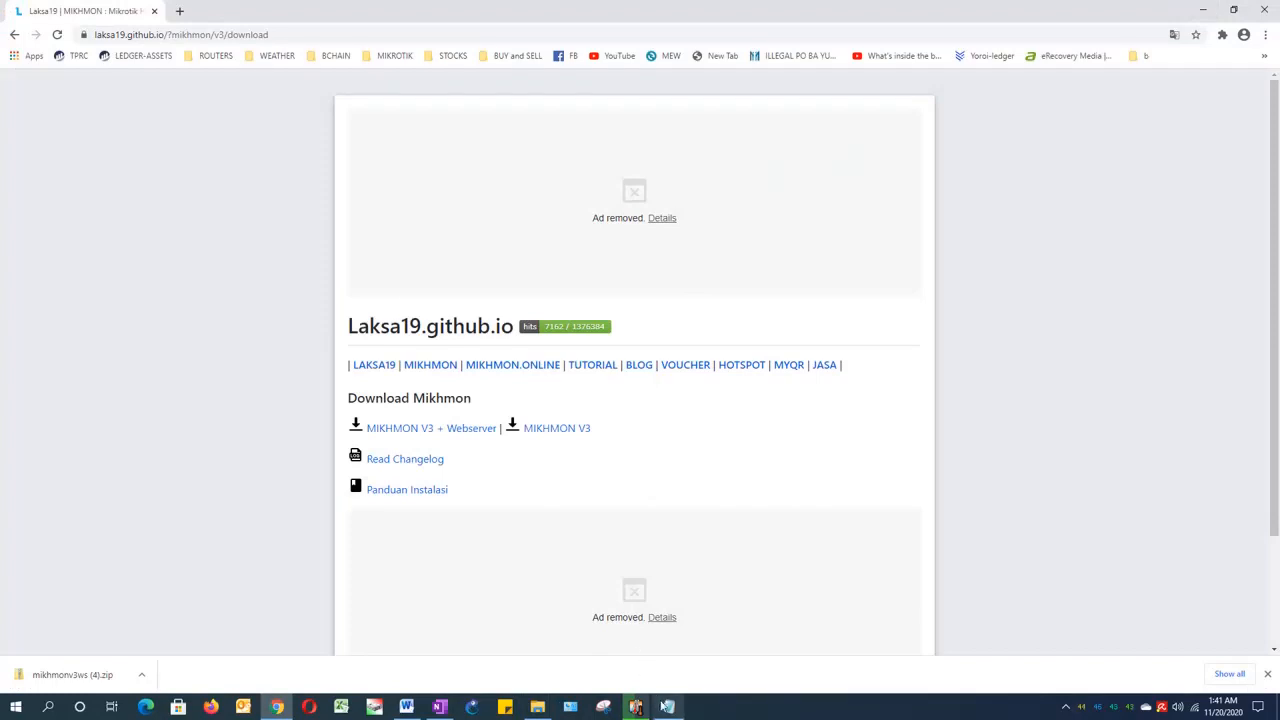
left_click(668, 706)
left_click(397, 277)
left_click_drag(360, 211, 203, 211)
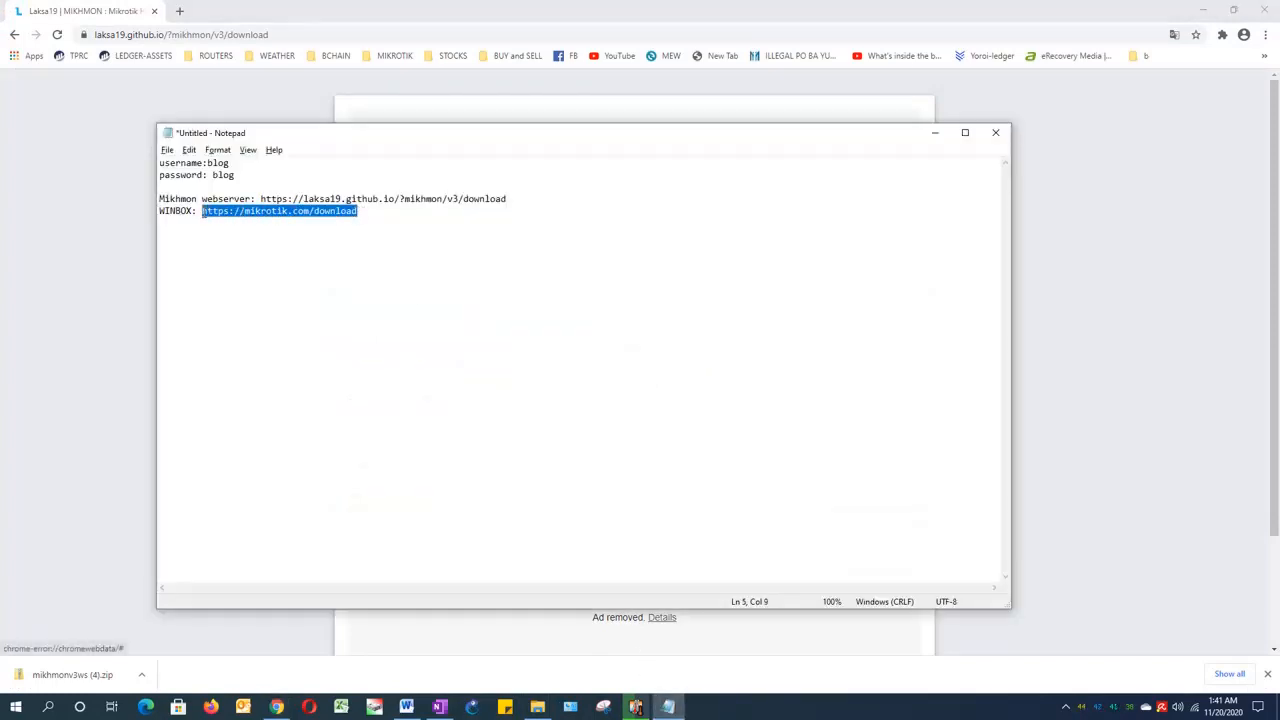
left_click(478, 377)
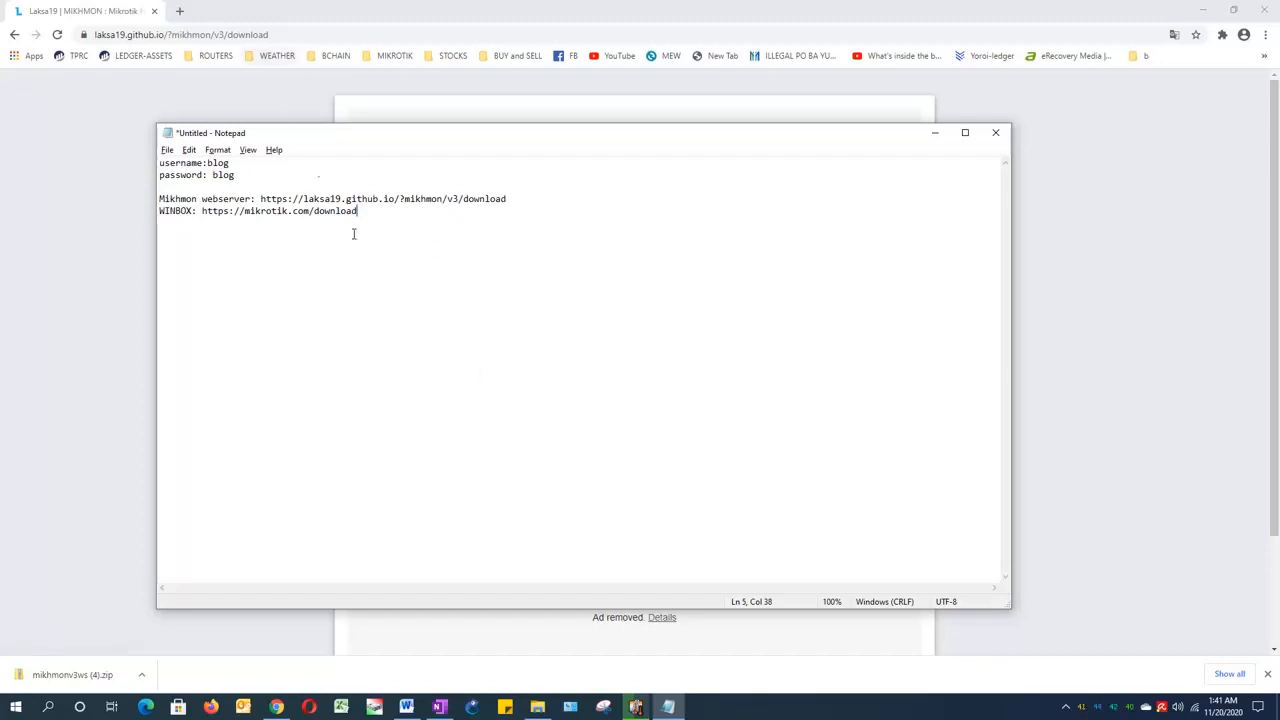
left_click(215, 43)
key("ctrl+t")
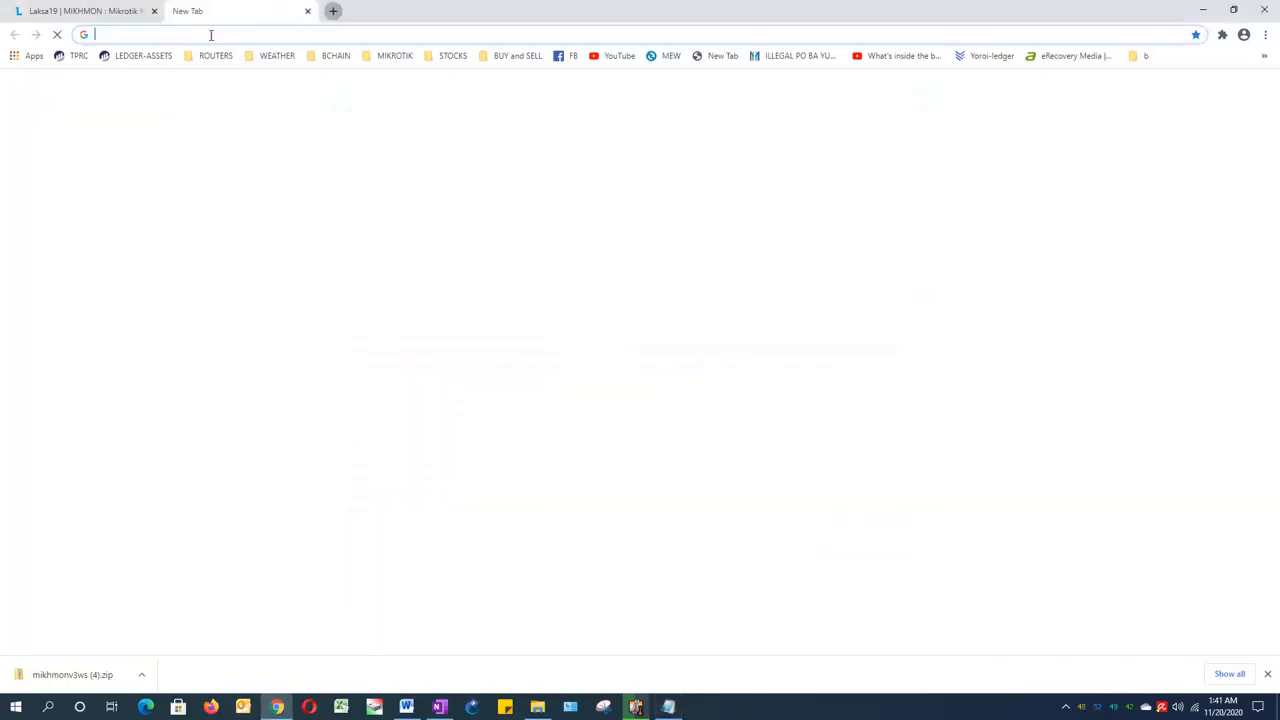
key("ctrl+v")
key("Return")
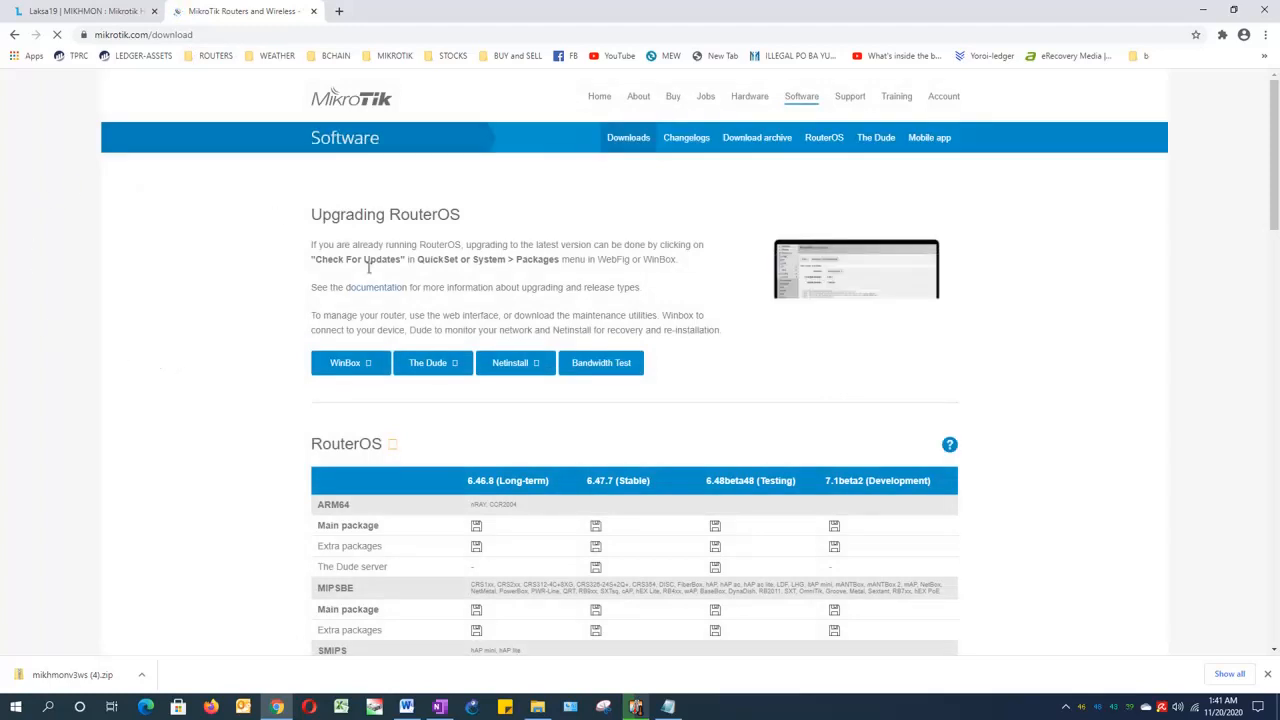
left_click(372, 368)
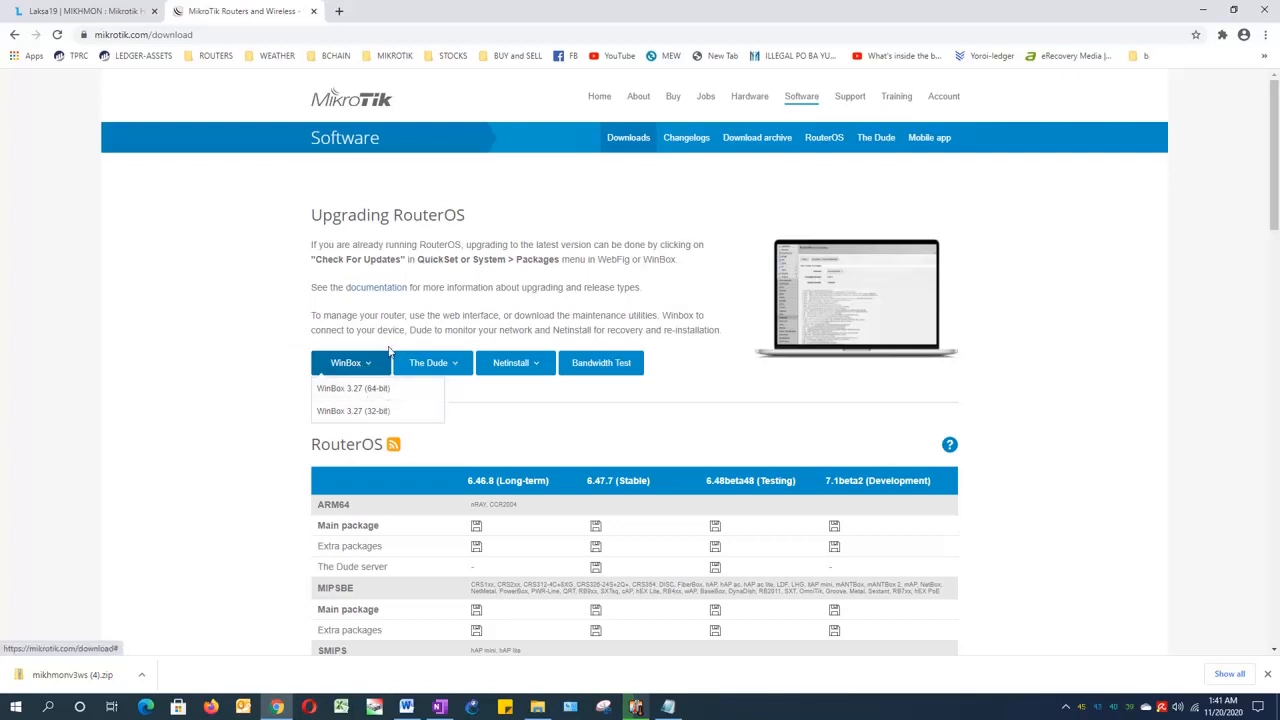
left_click(387, 397)
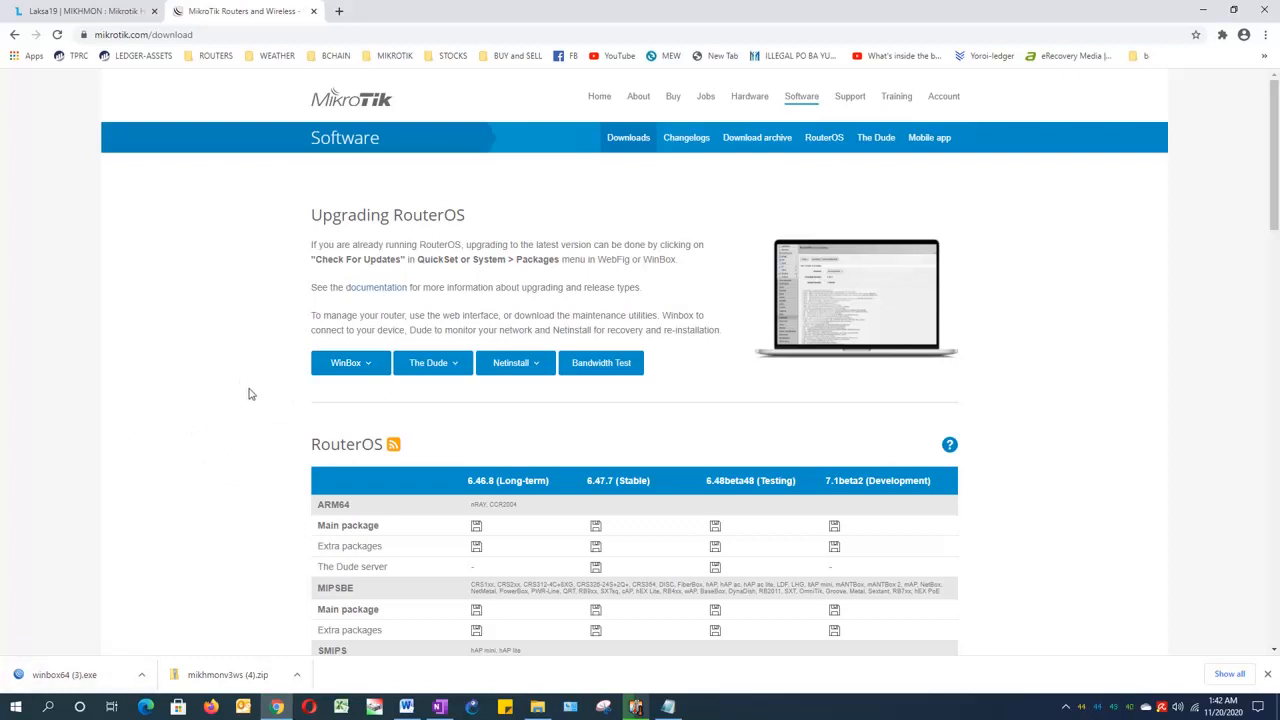
Step: Switch to the YT CHANNEL folder in File Explorer and look at the options available for This PC, including Properties
left_click(537, 708)
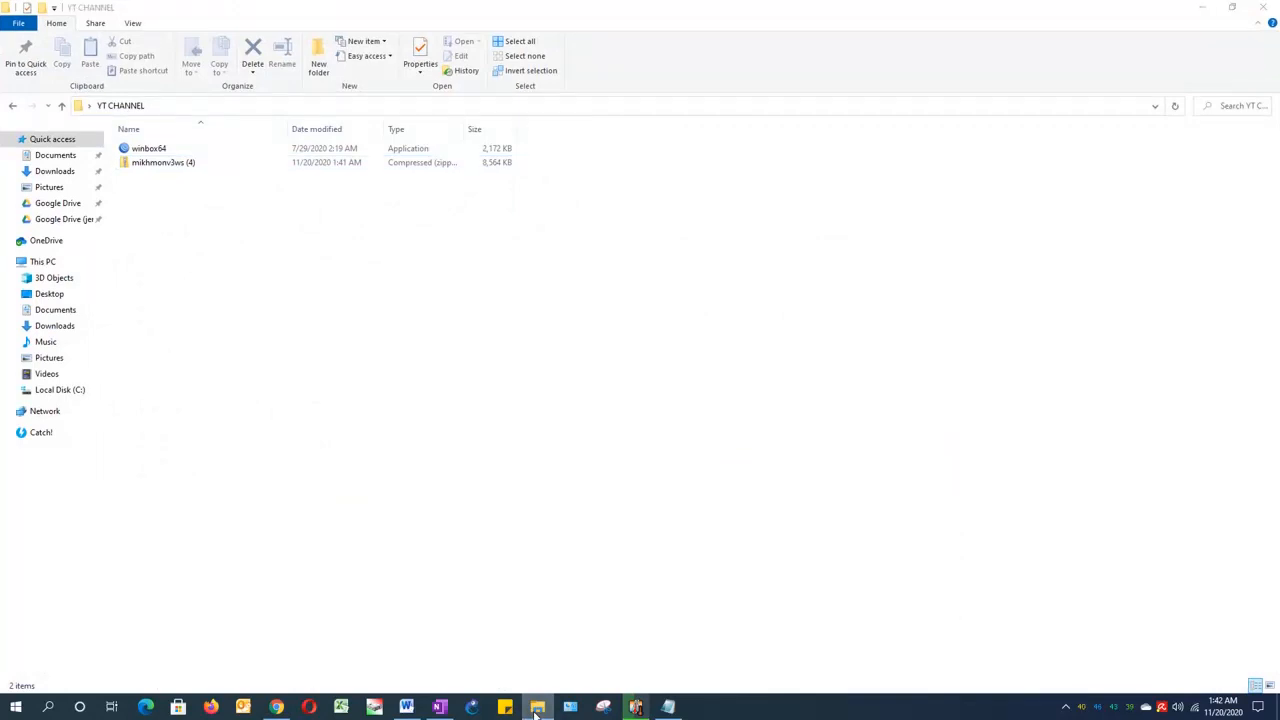
left_click_drag(537, 712, 523, 631)
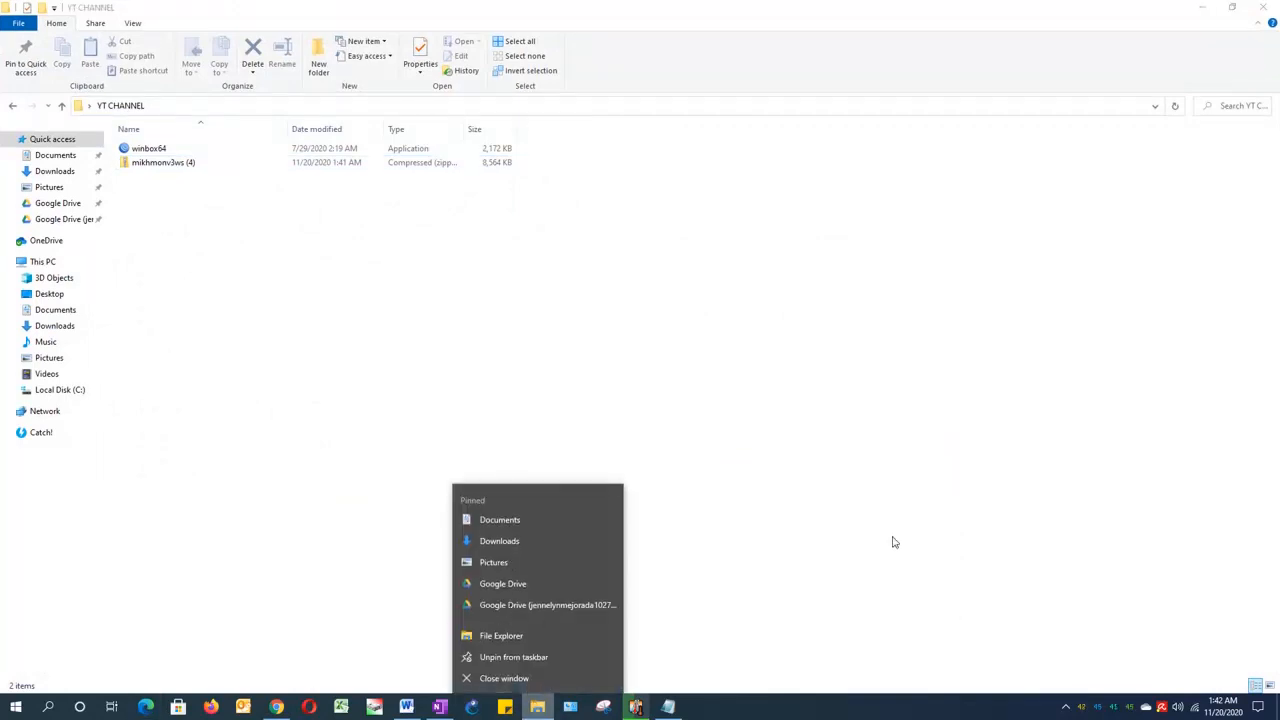
left_click(884, 482)
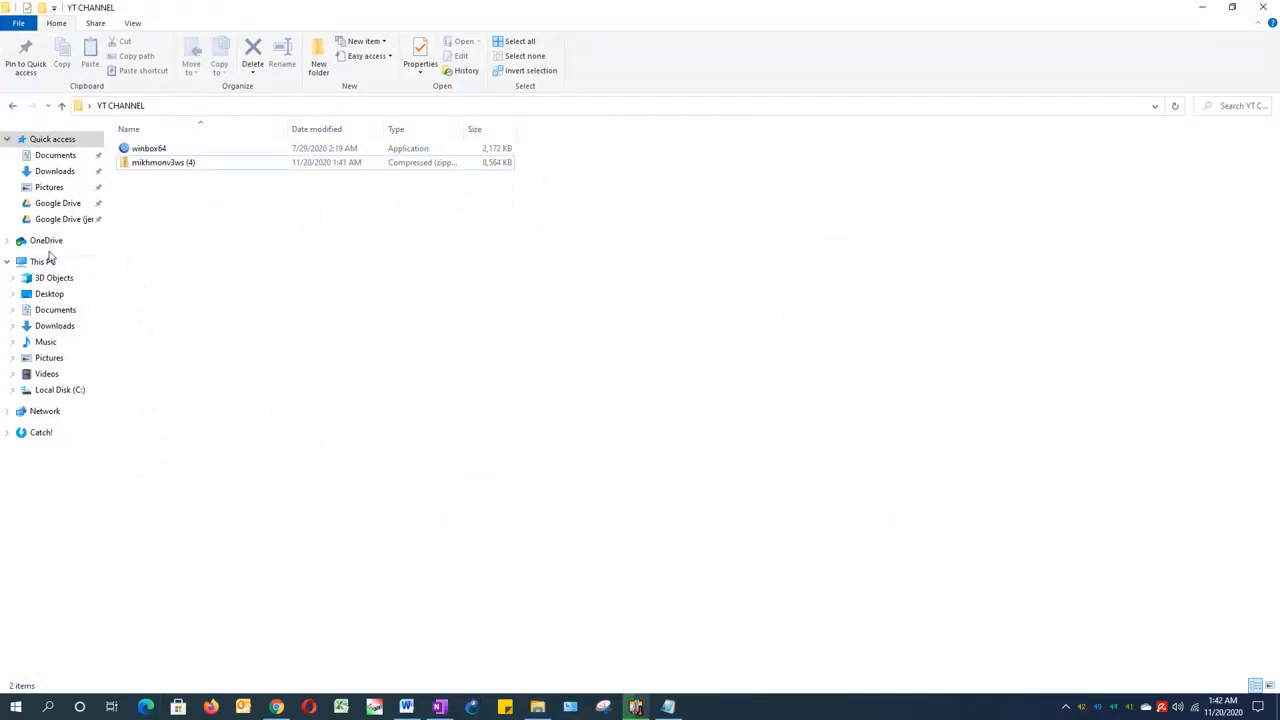
right_click(41, 267)
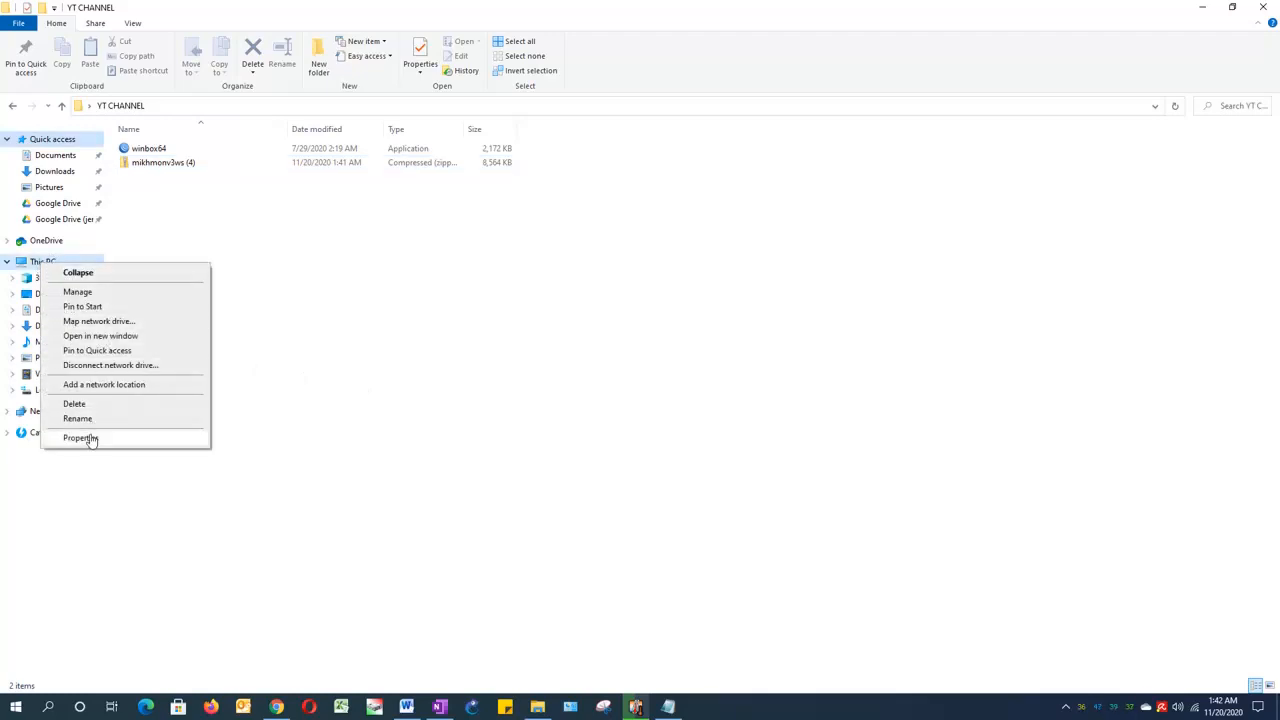
left_click(420, 300)
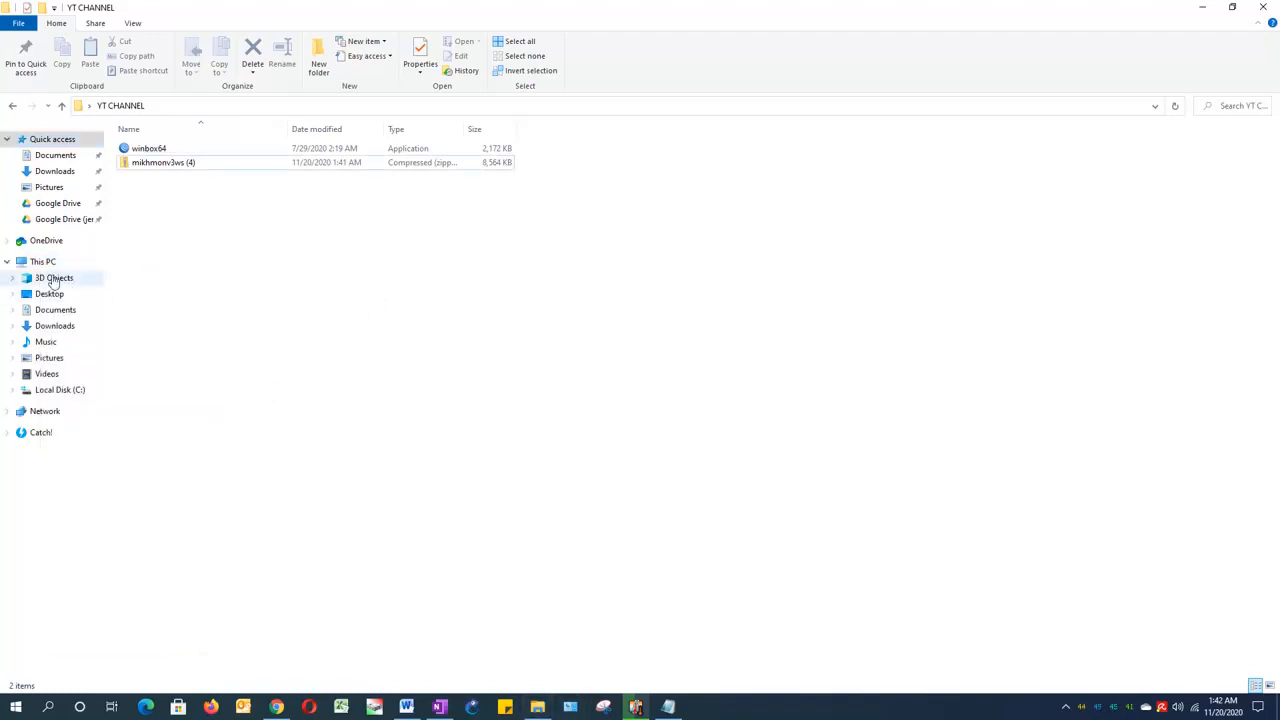
Step: Check the computer's system type in the properties of This PC
right_click(49, 266)
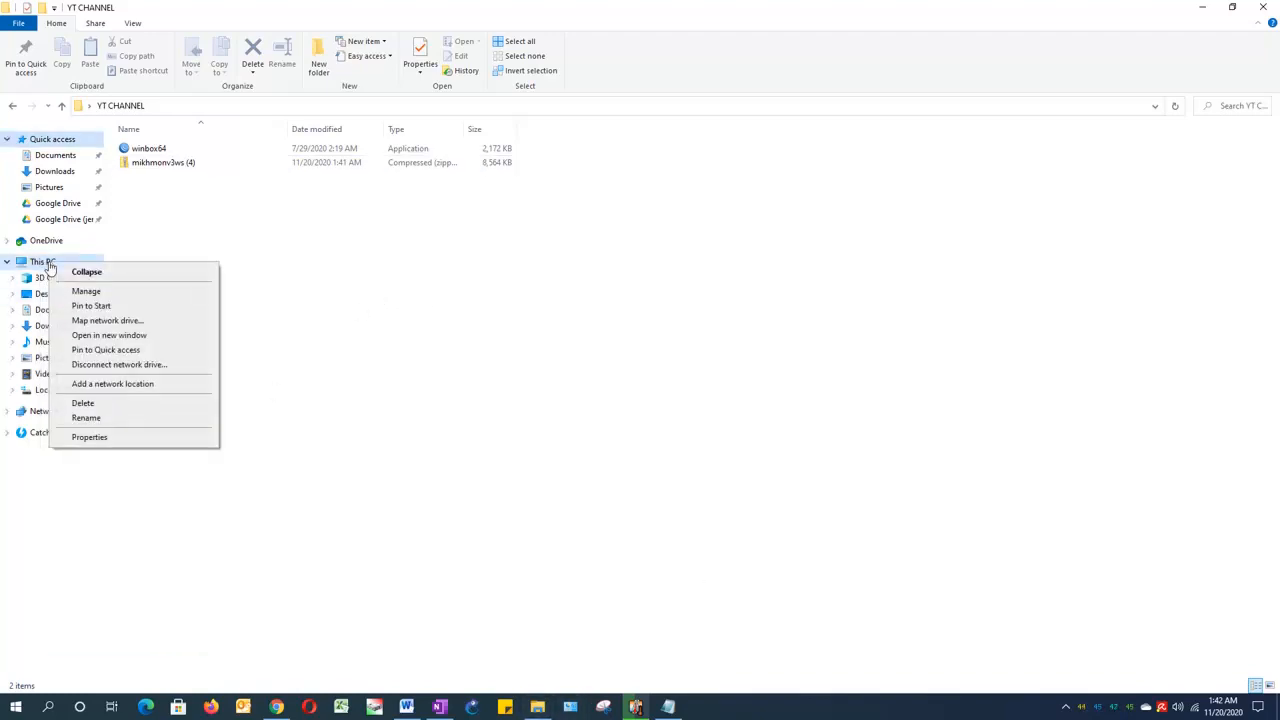
left_click(88, 438)
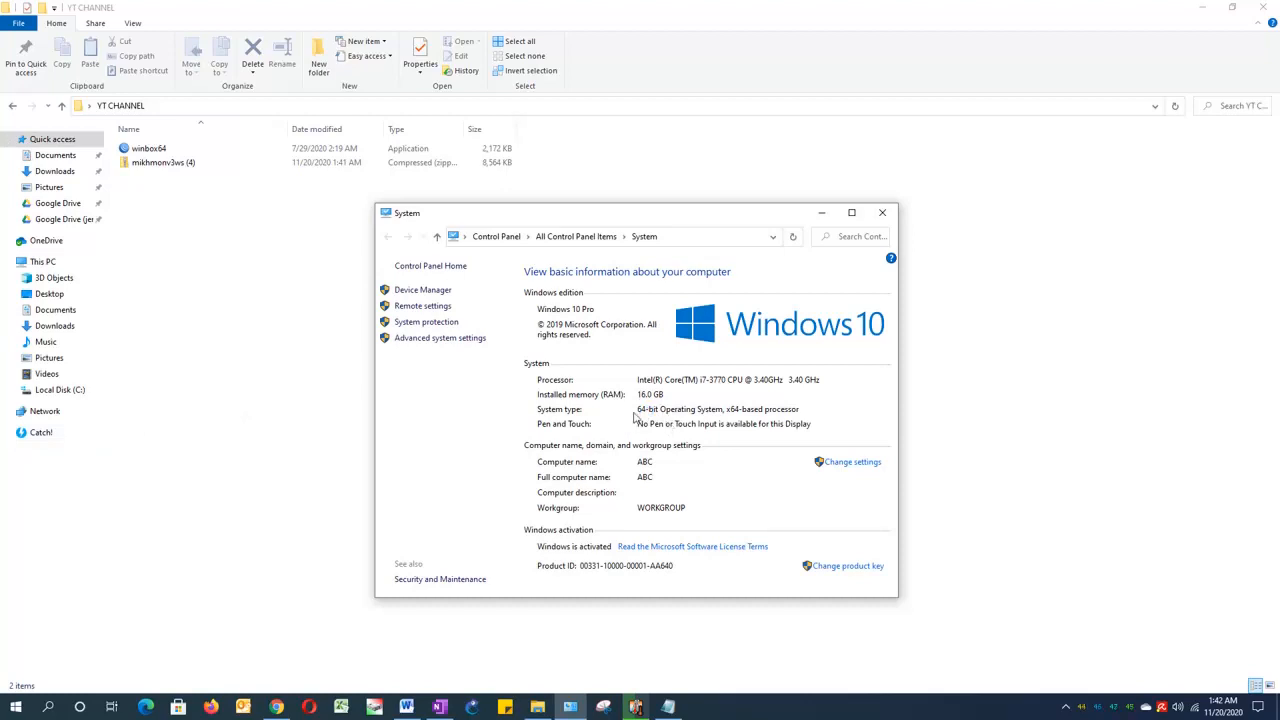
left_click(883, 222)
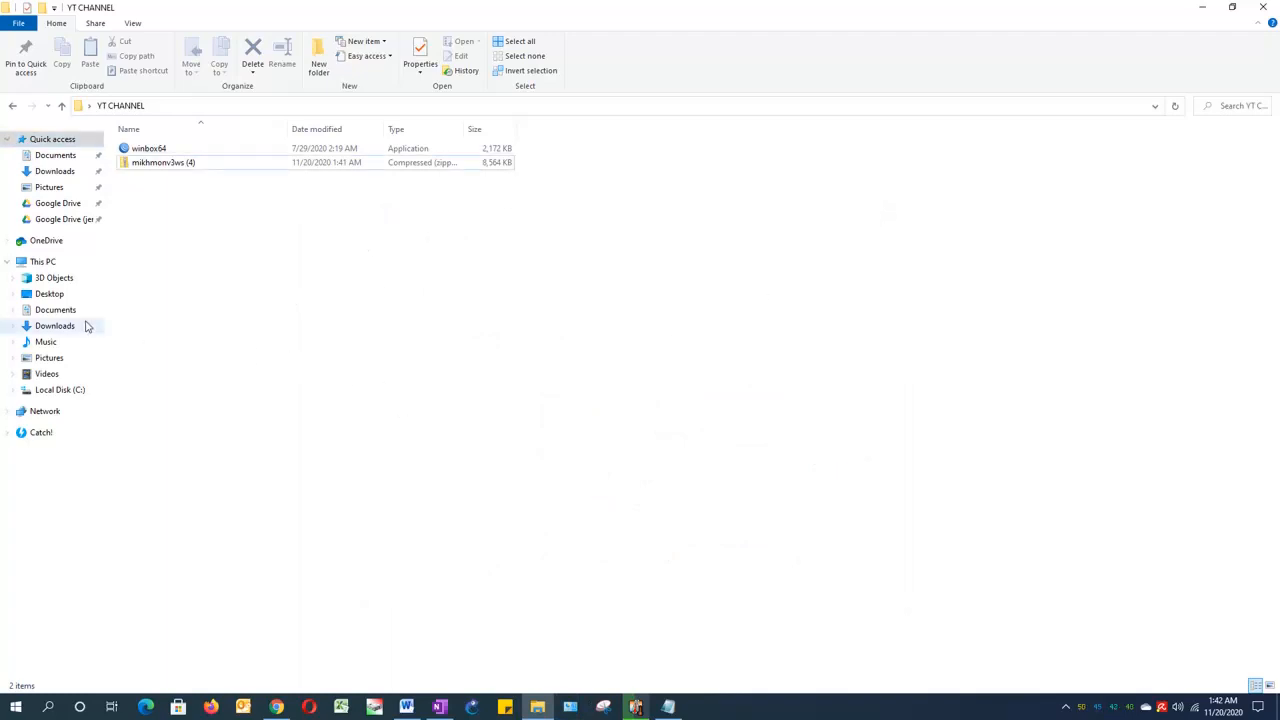
Step: Extract the mikhmonv3ws (4) zip to its default folder inside YT CHANNEL and delete the original zip archive
left_click(155, 168)
right_click(155, 168)
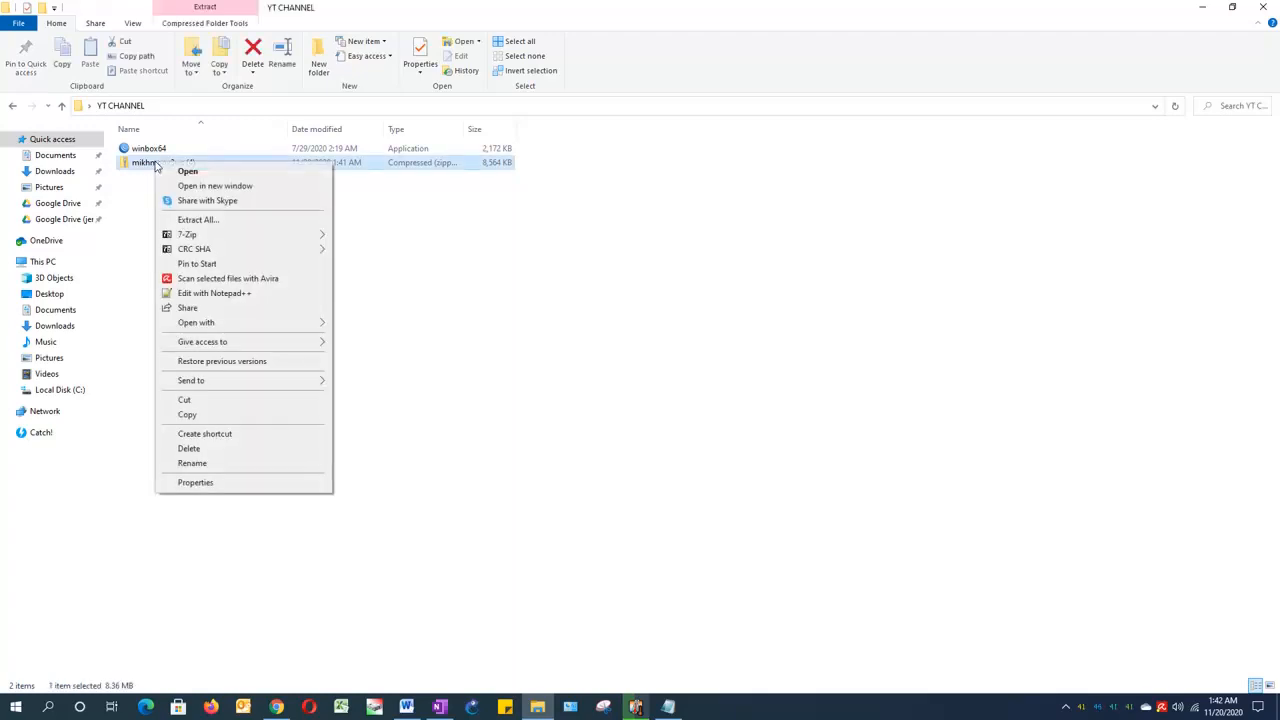
left_click(200, 220)
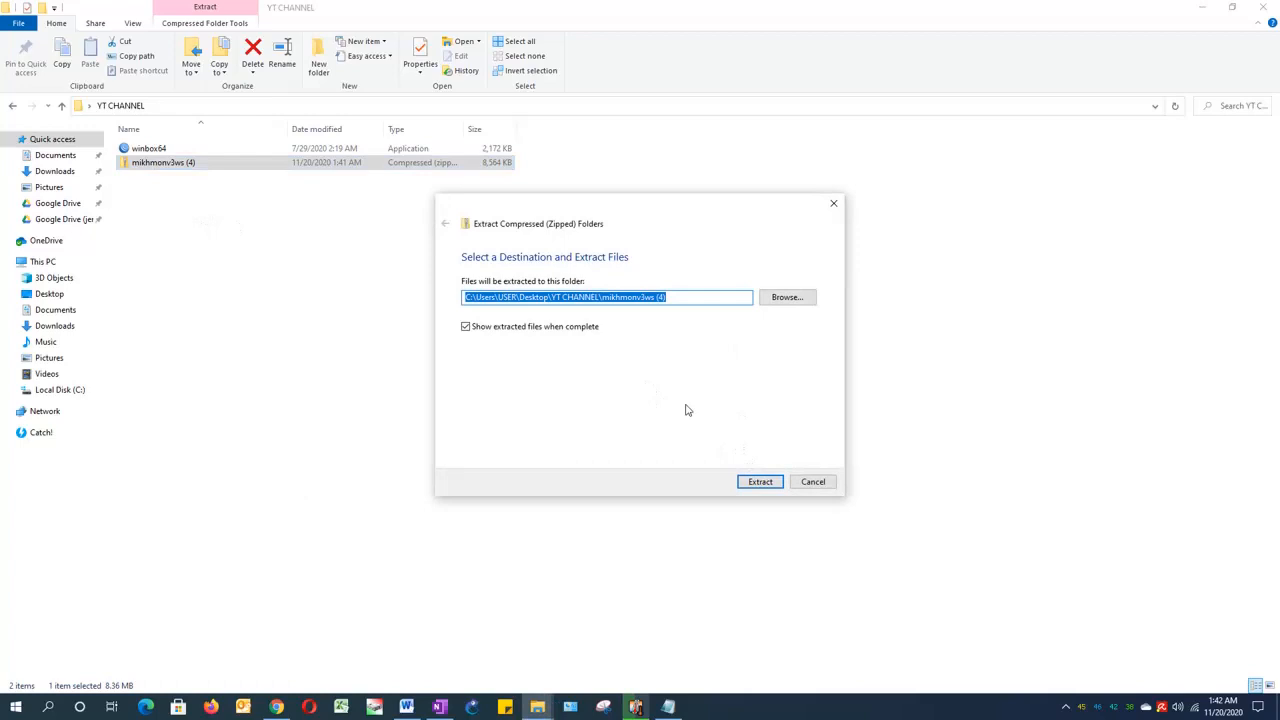
left_click(755, 482)
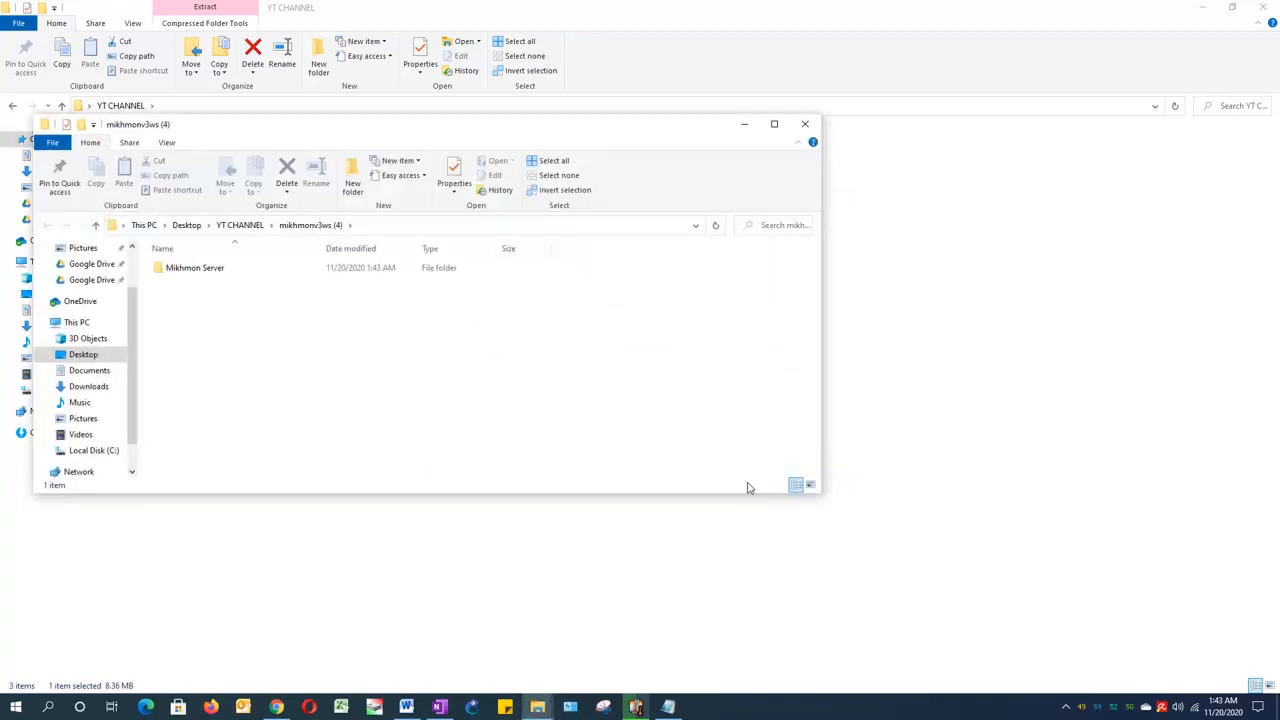
left_click(805, 125)
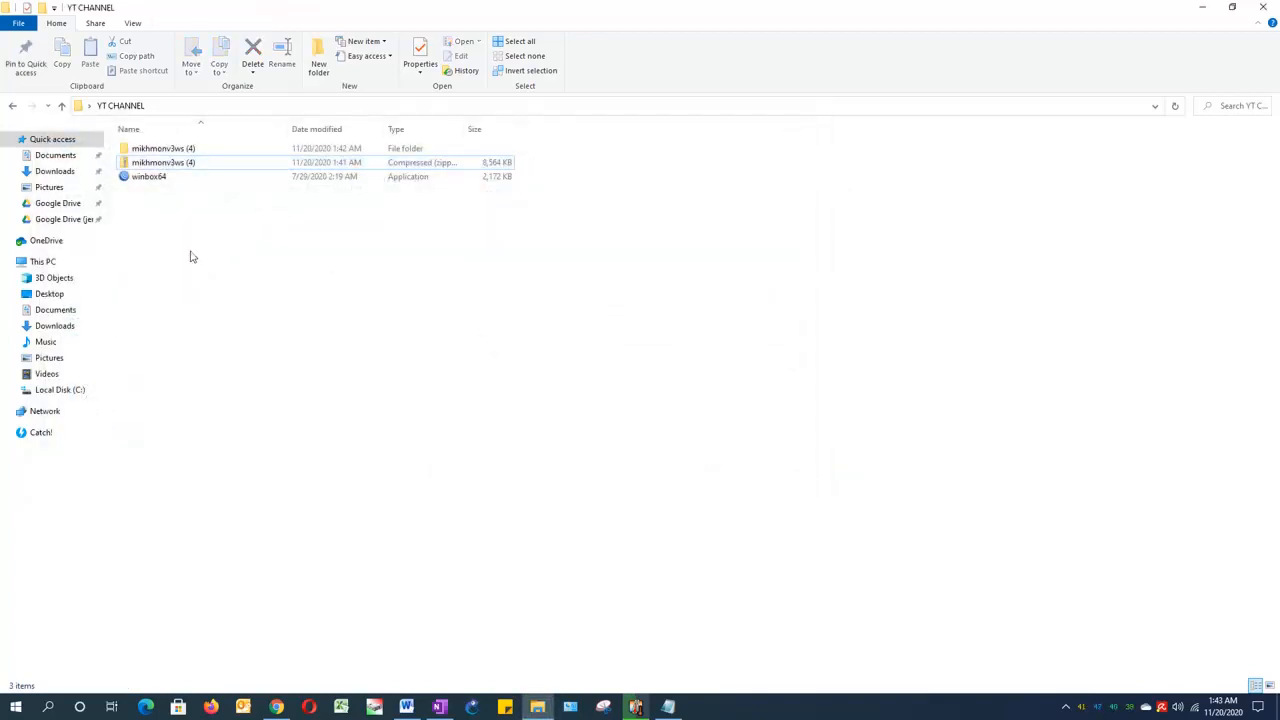
left_click(166, 168)
key("Delete")
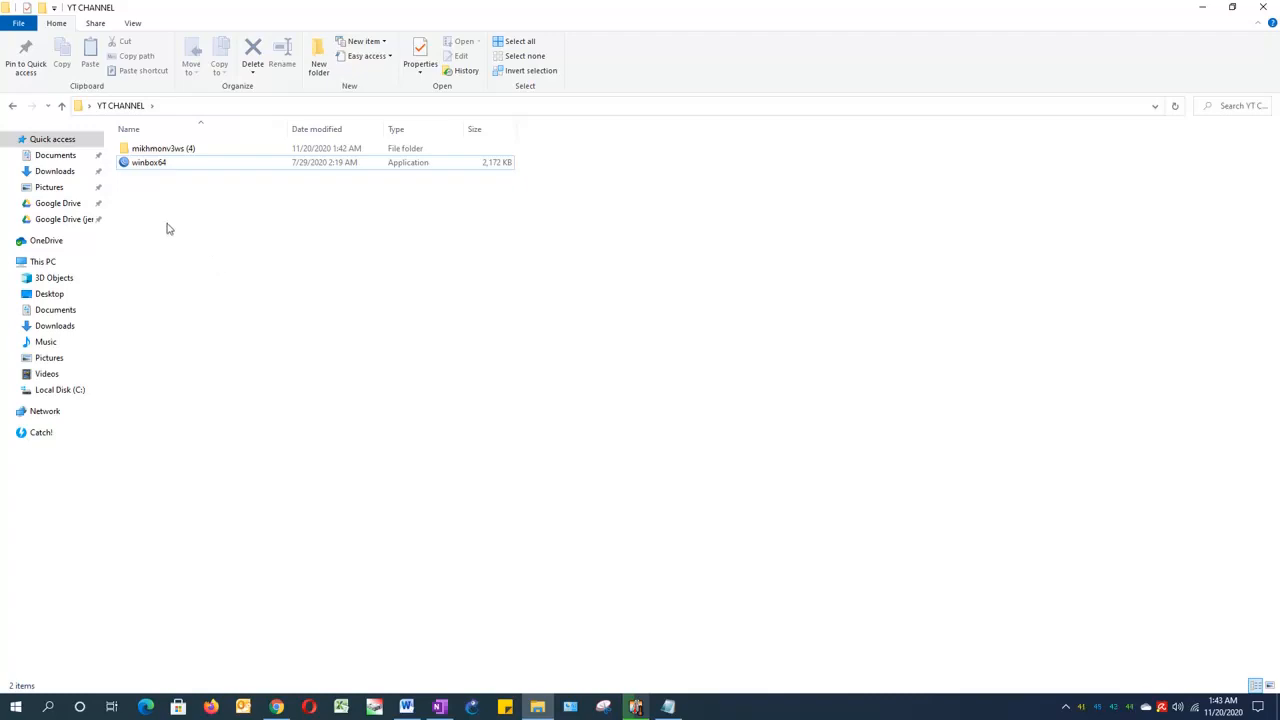
Step: Launch MikhmonServer from the Mikhmon Server folder inside mikhmonv3ws (4) and allow it through the firewall on private networks
double_click(167, 150)
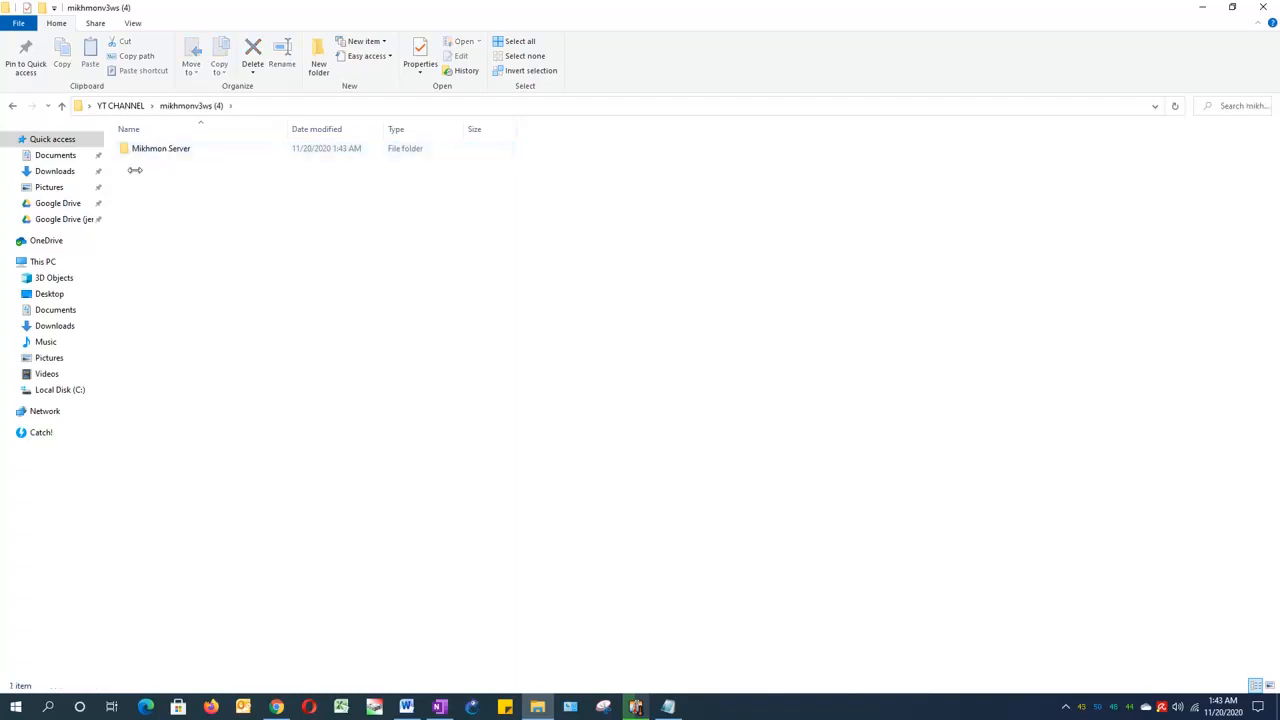
left_click(167, 155)
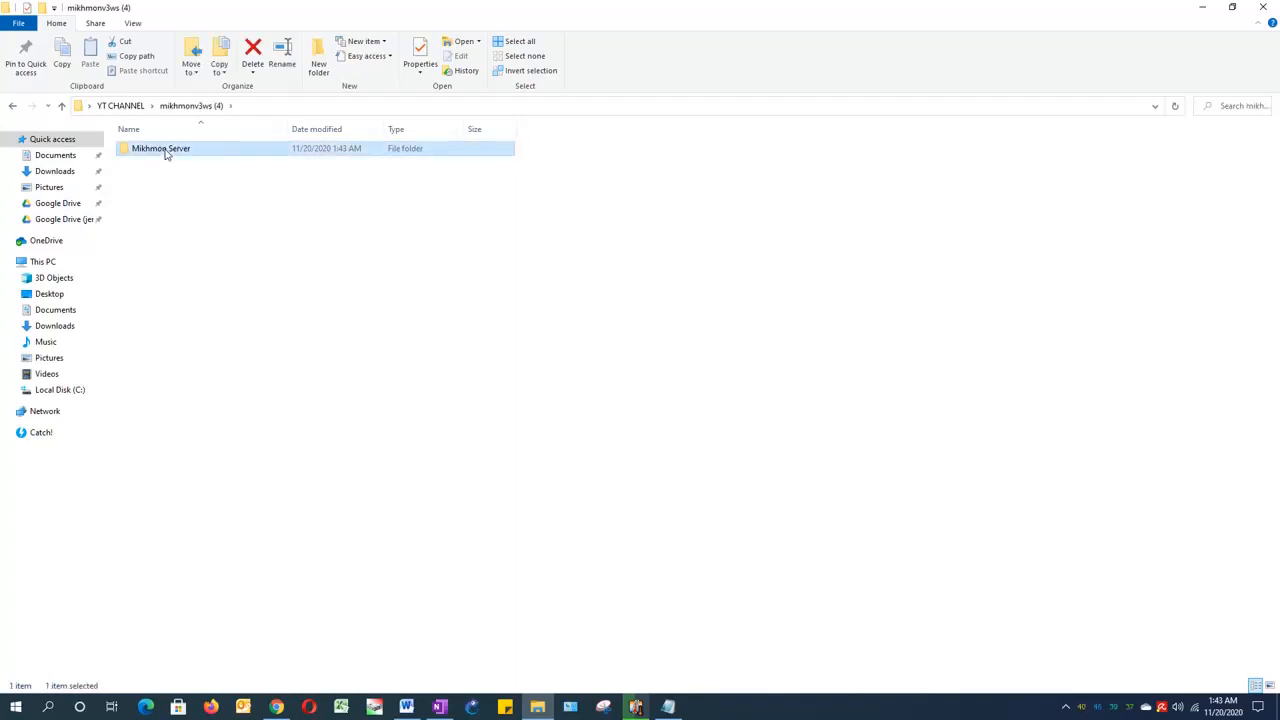
left_click(216, 266)
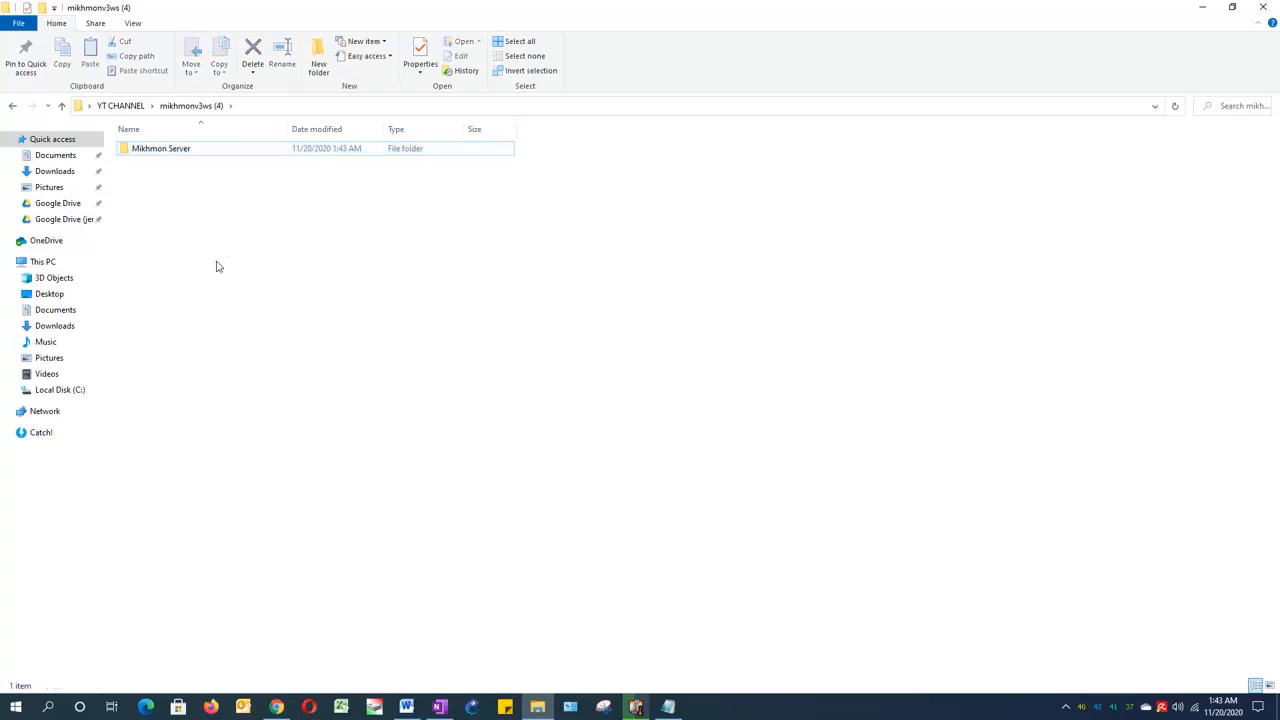
left_click(132, 108)
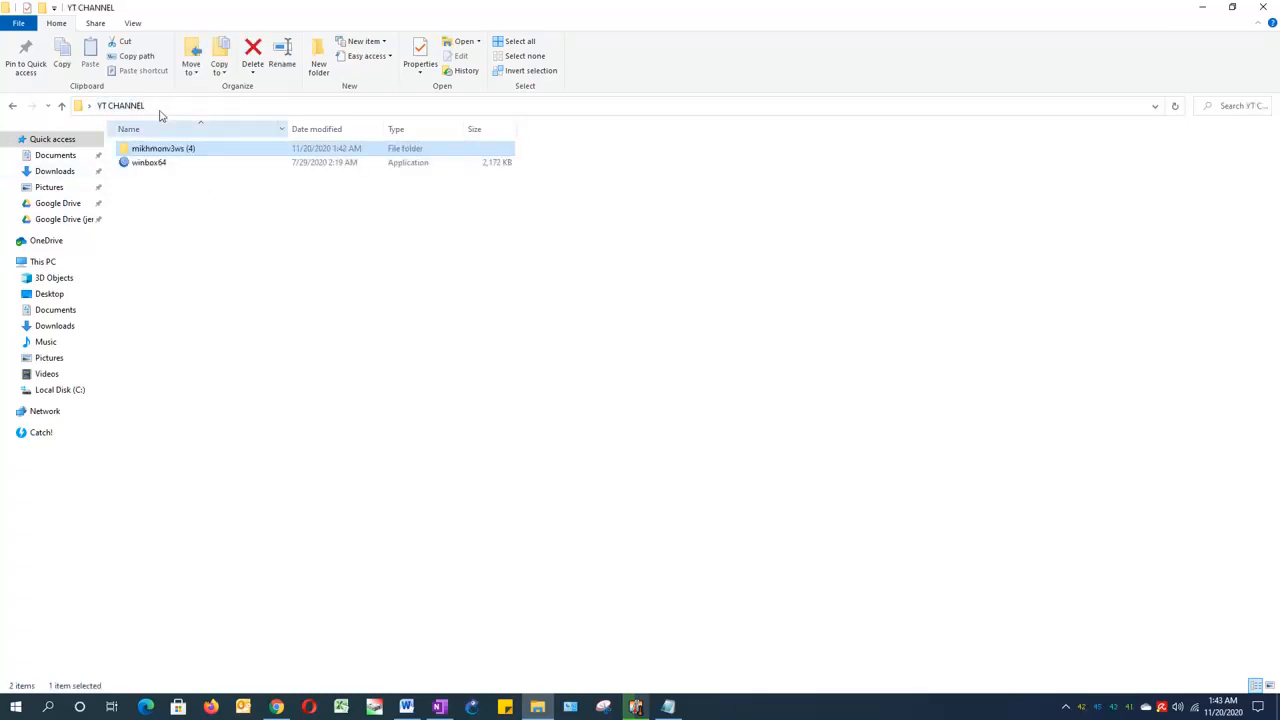
double_click(167, 150)
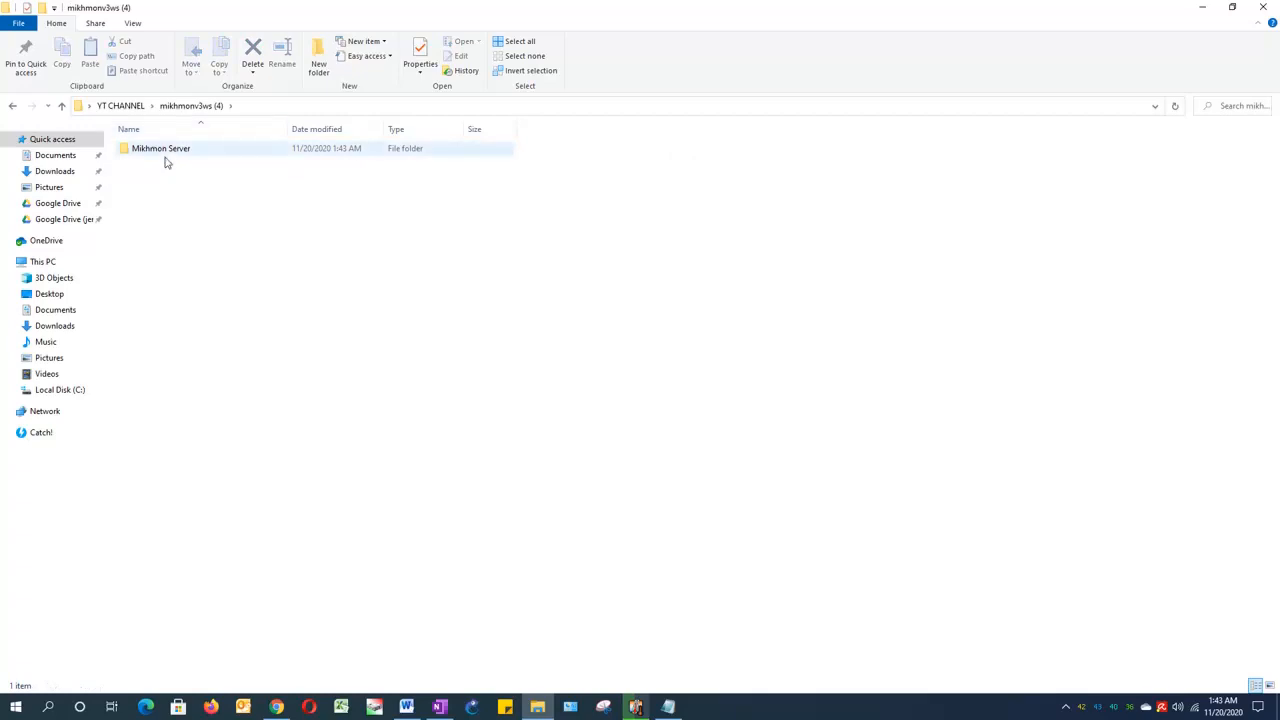
double_click(167, 152)
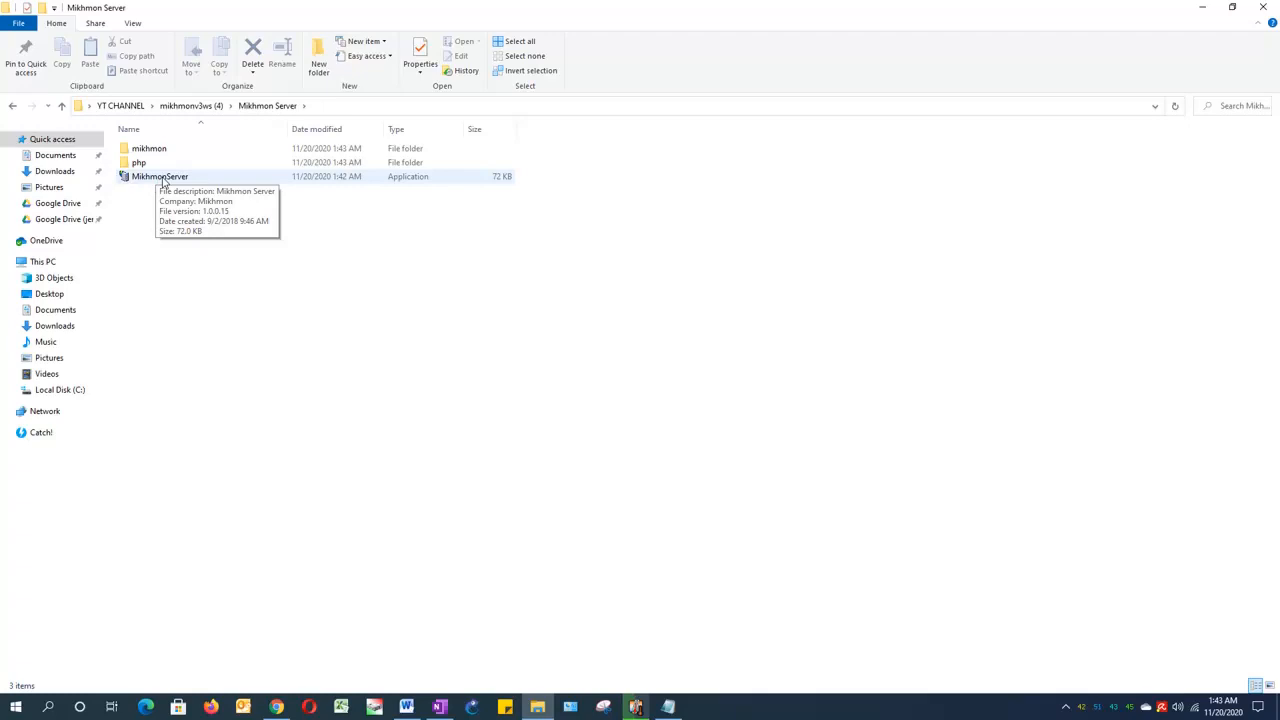
double_click(163, 178)
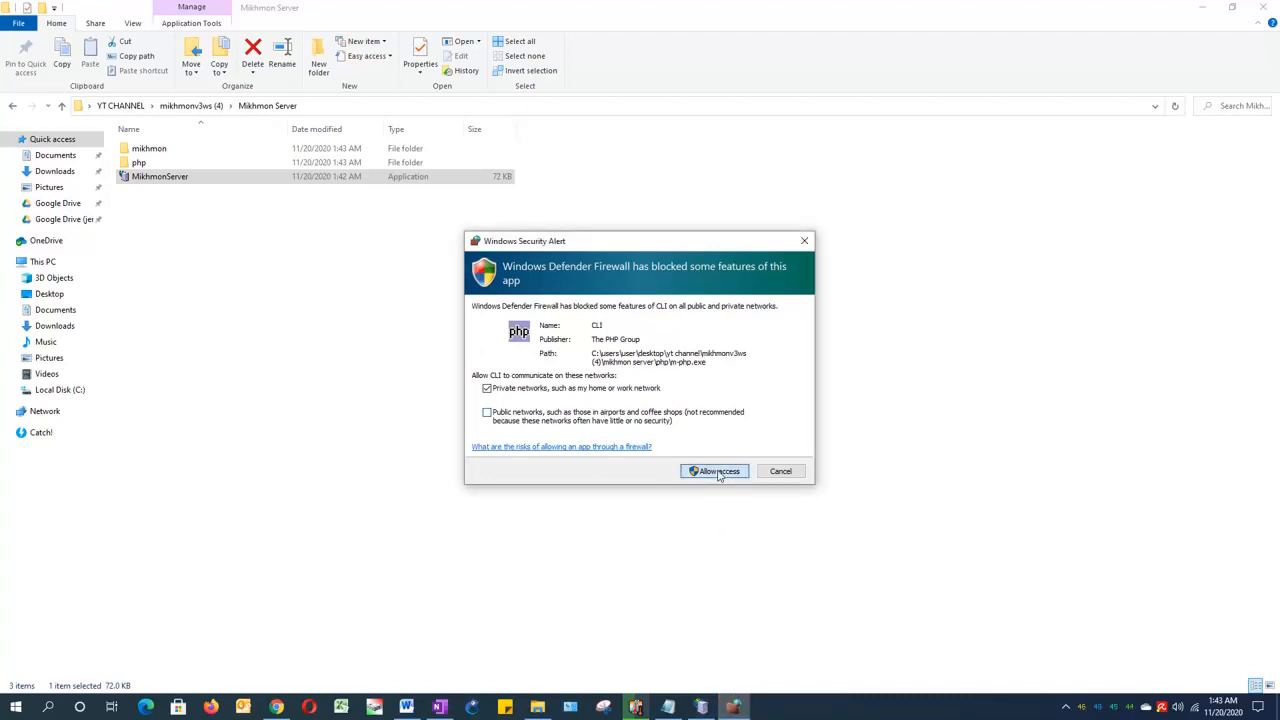
left_click(718, 473)
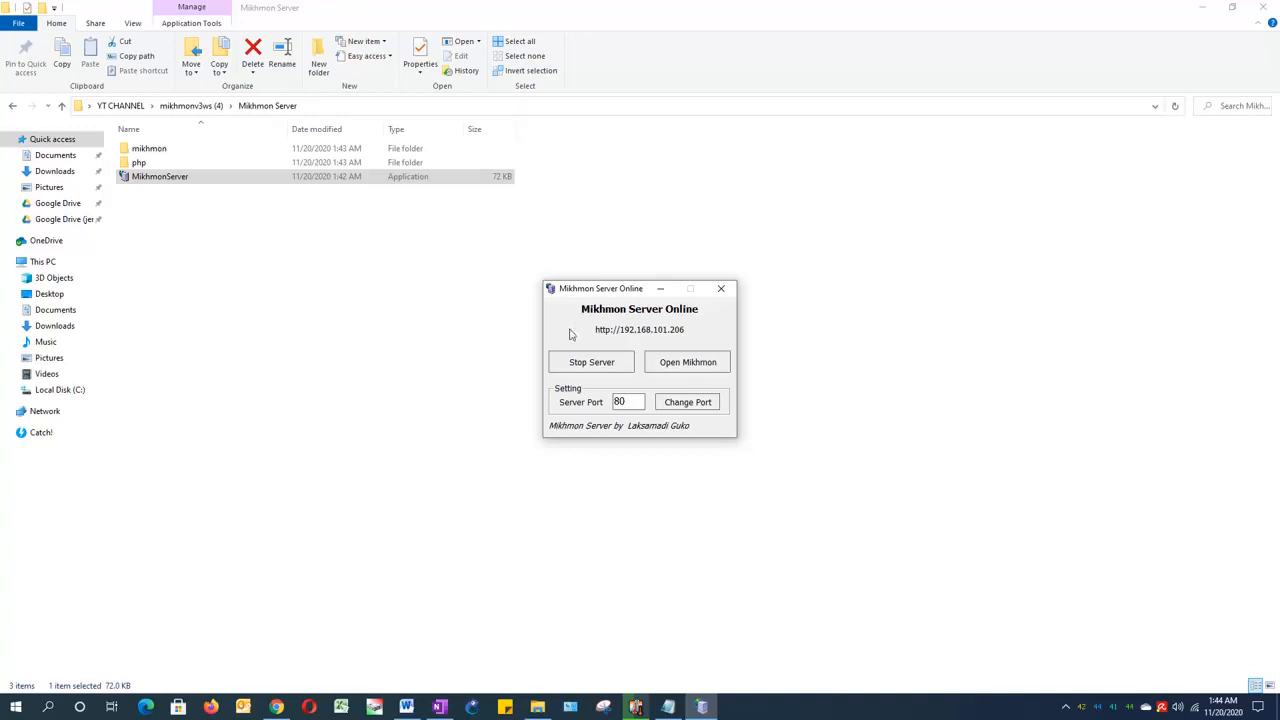
Step: Open Mikhmon from the server window and log in as mikhmon with the account password, without saving the login in Firefox
left_click(694, 363)
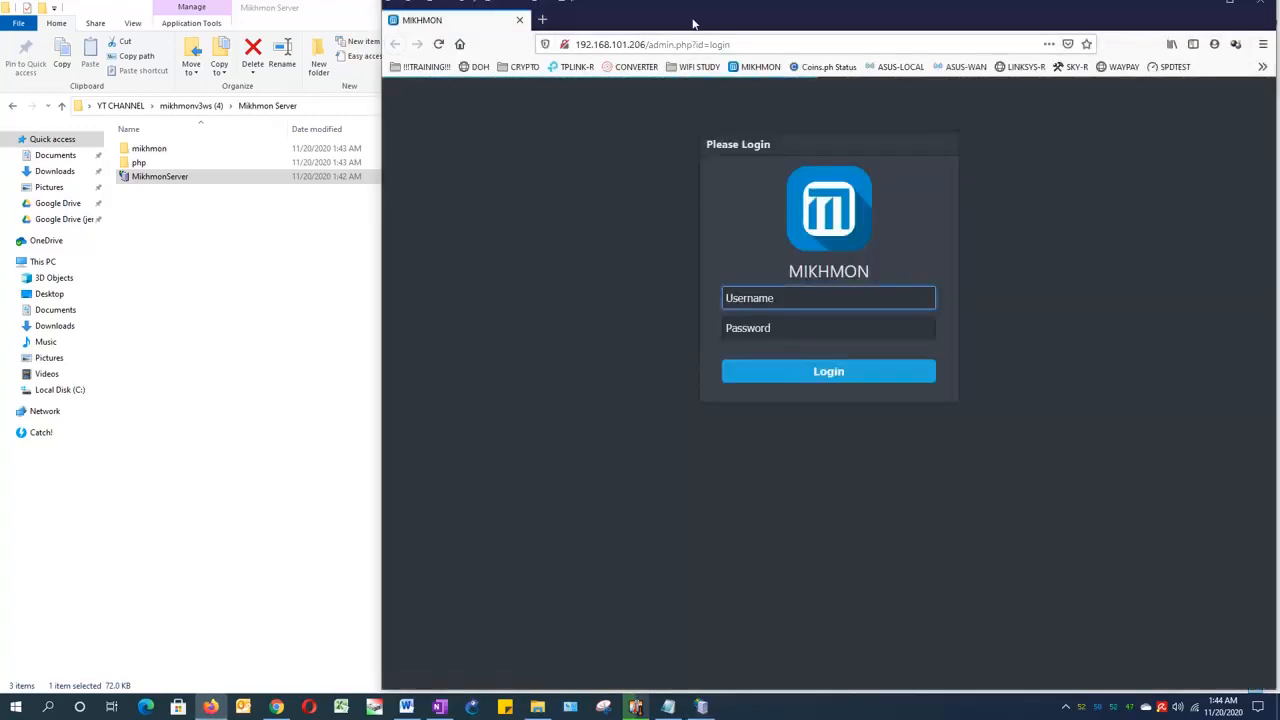
double_click(695, 20)
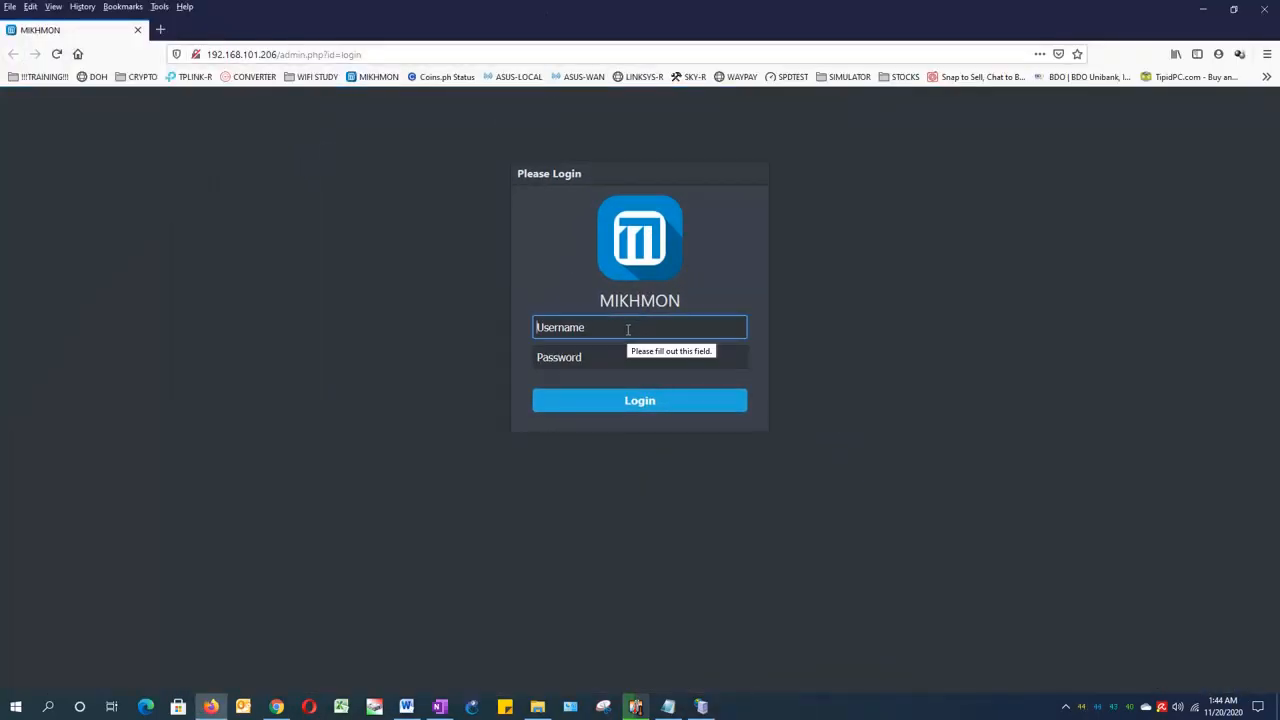
type("mikhmon")
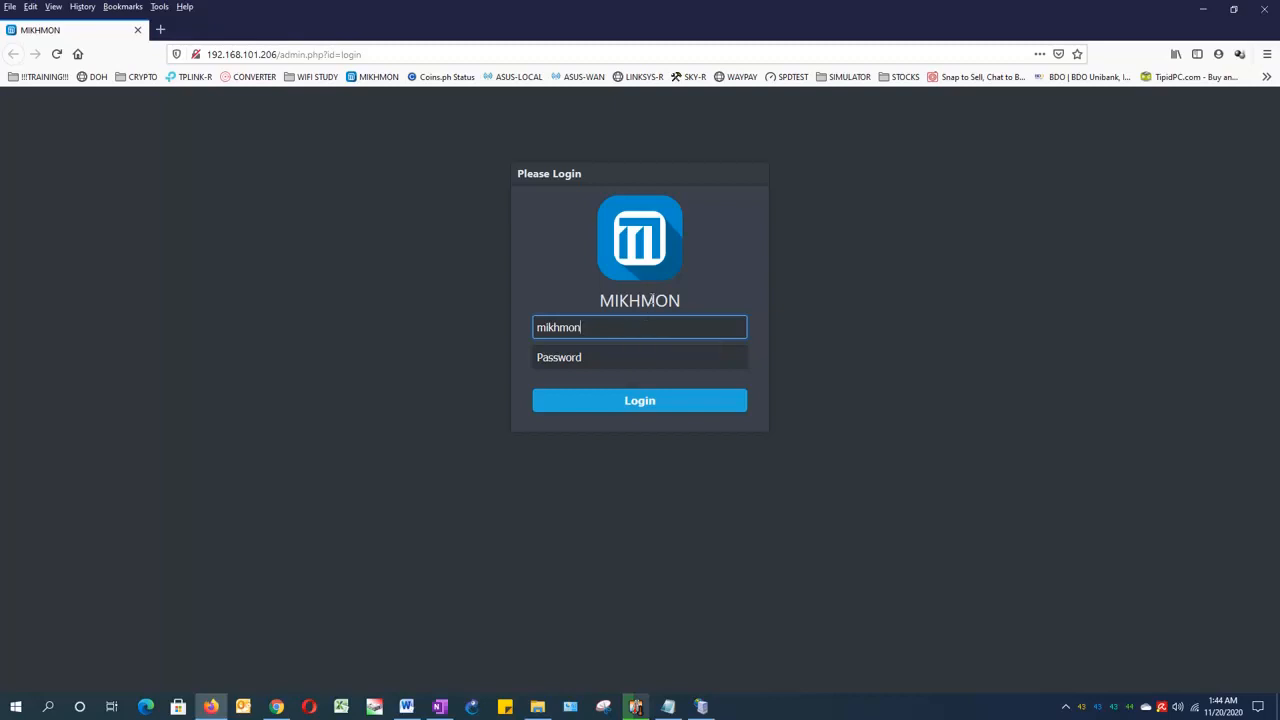
left_click(580, 357)
type("12")
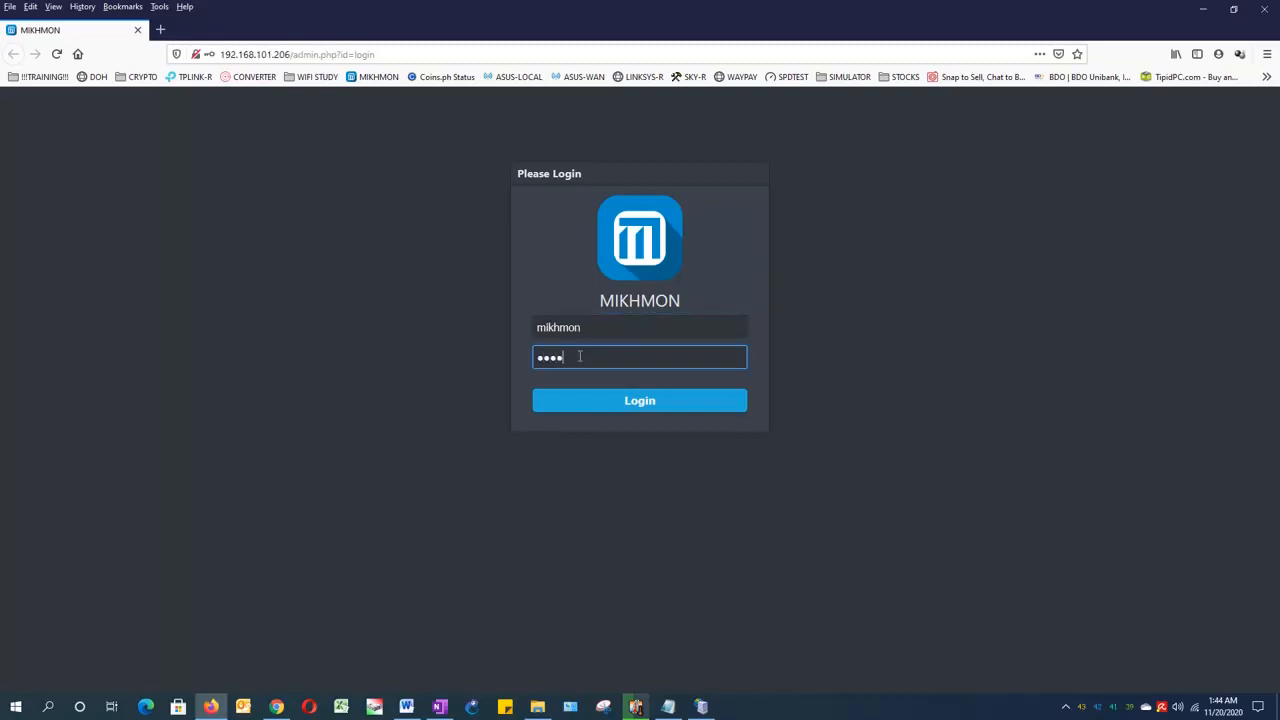
left_click(633, 405)
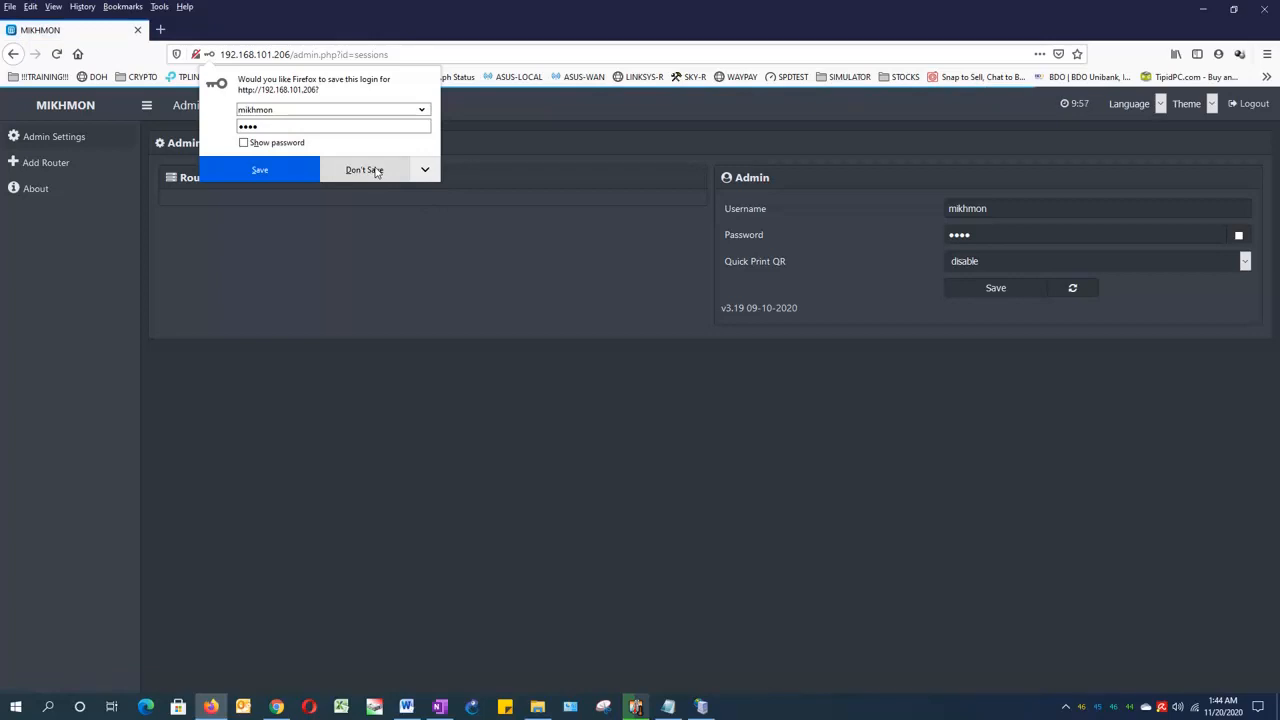
left_click(364, 170)
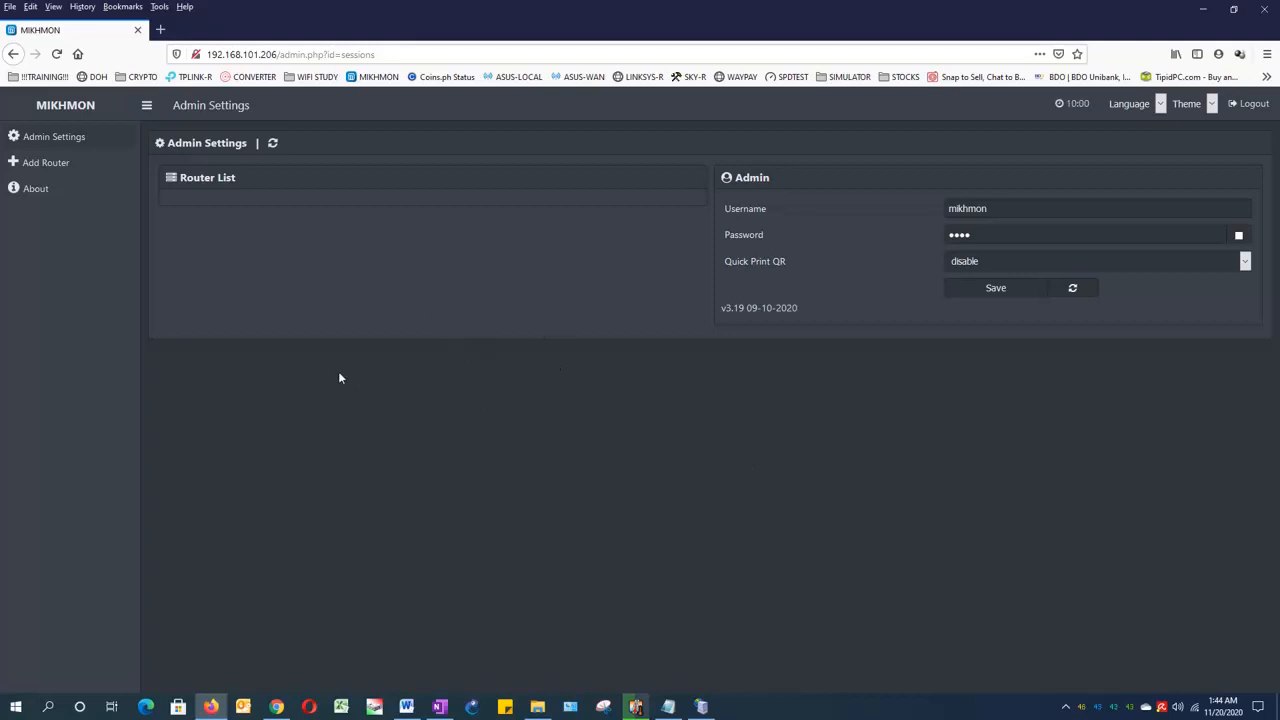
Step: Examine the admin username and password fields in Admin Settings, toggling the password's visibility
double_click(990, 208)
left_click(984, 234)
double_click(984, 234)
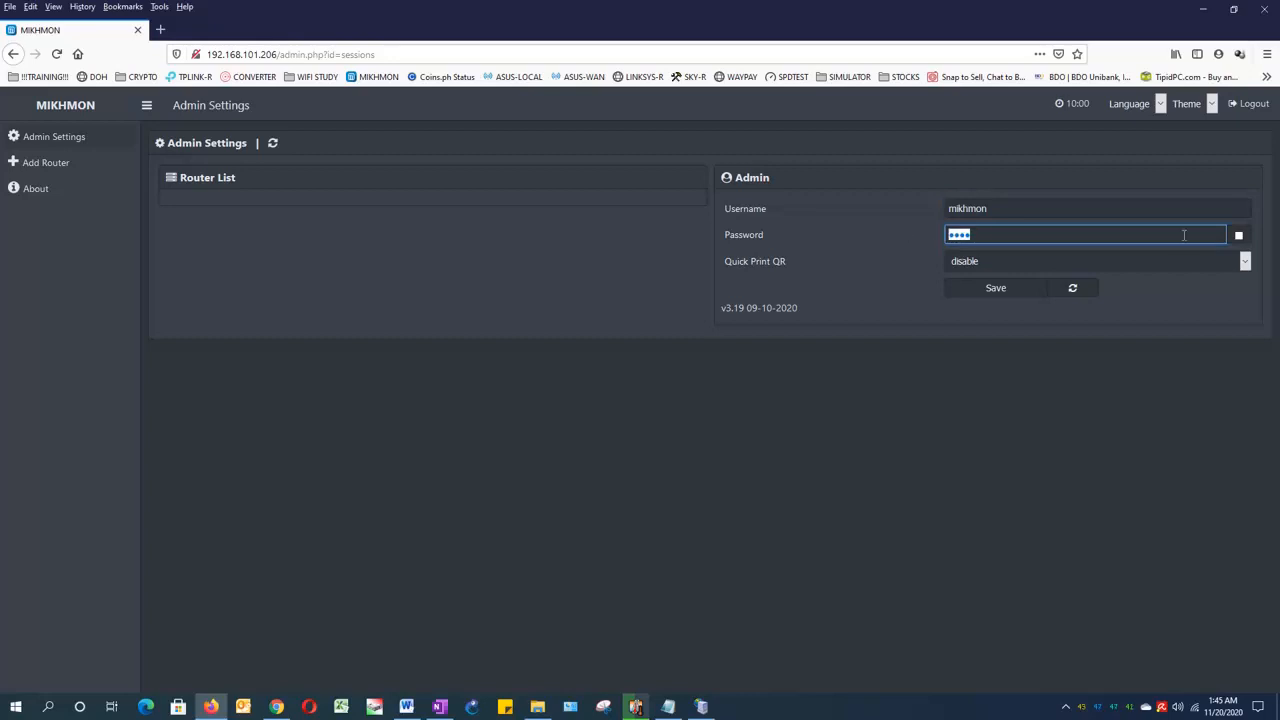
left_click(1238, 236)
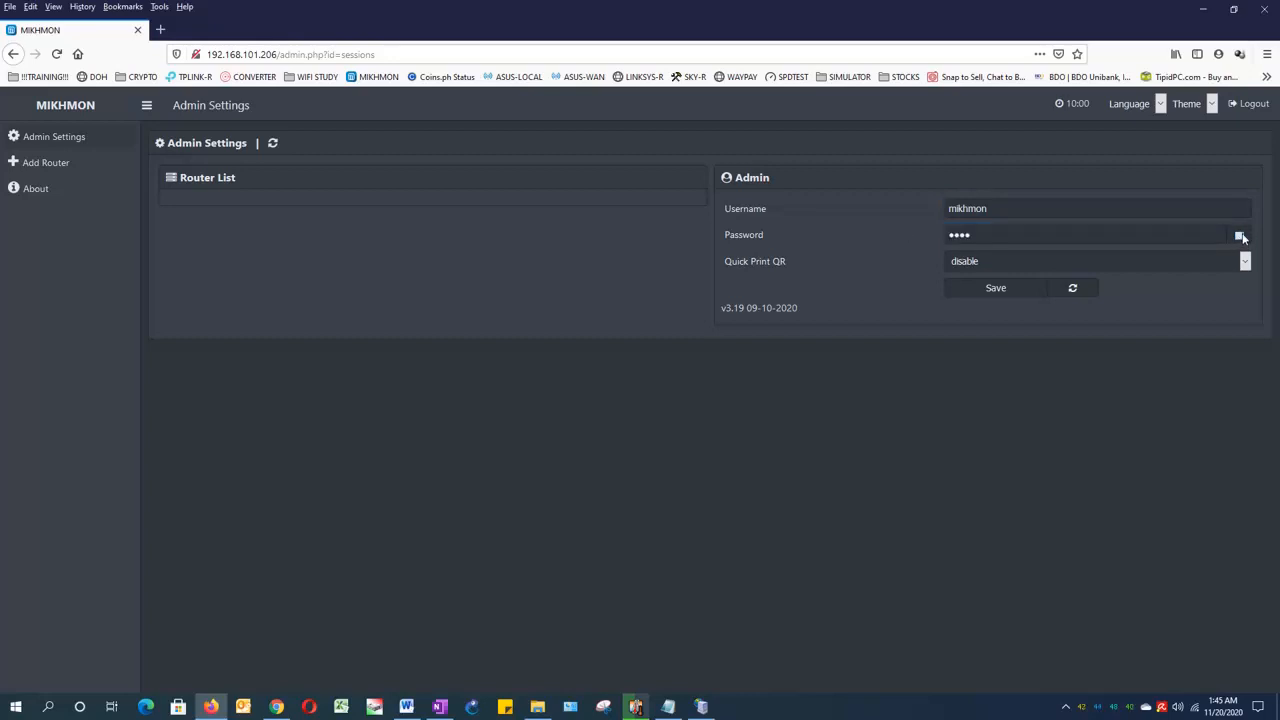
left_click(1239, 237)
left_click(1239, 237)
Step: Add a new router with the session name HAPLITE941, declining to save the login
left_click(40, 166)
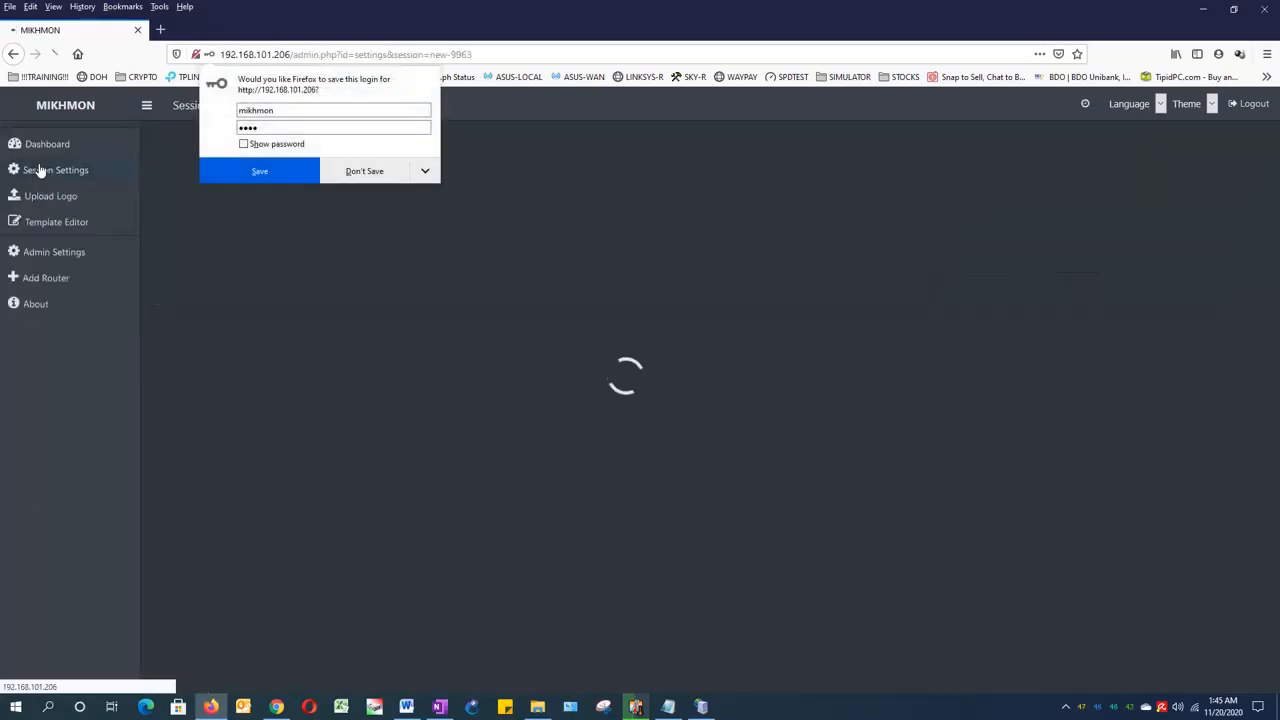
left_click(344, 176)
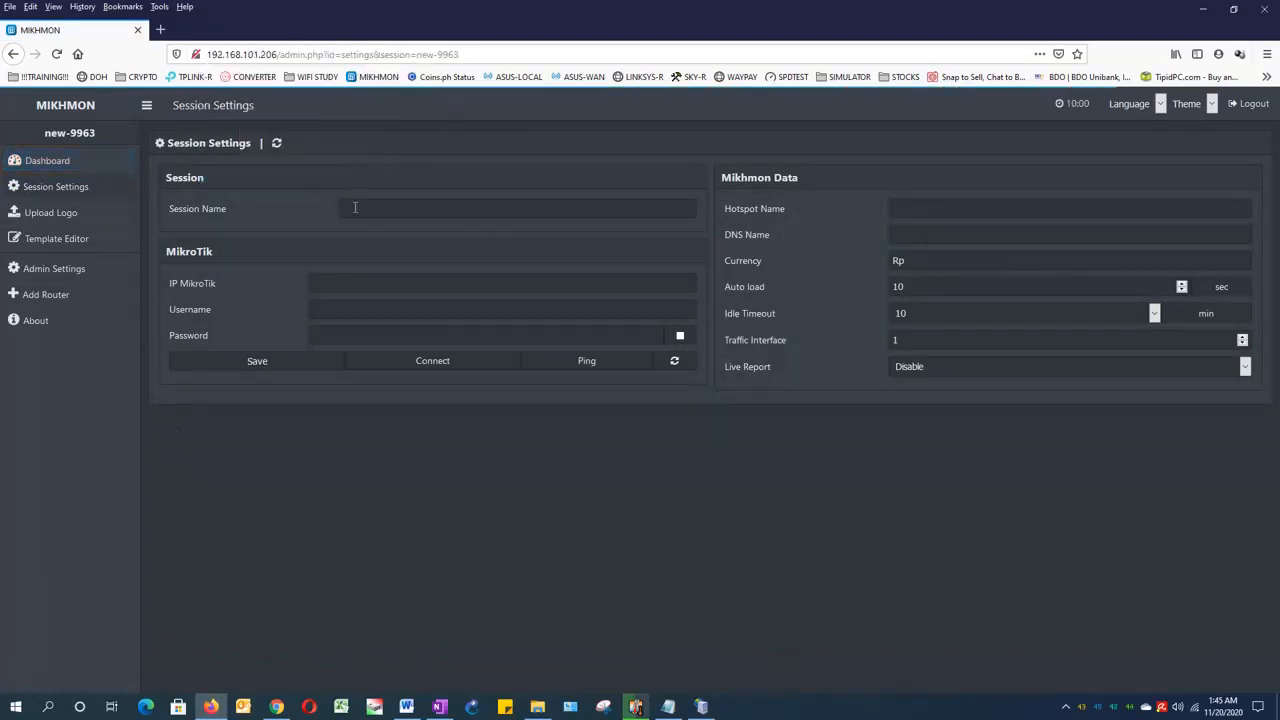
left_click(355, 207)
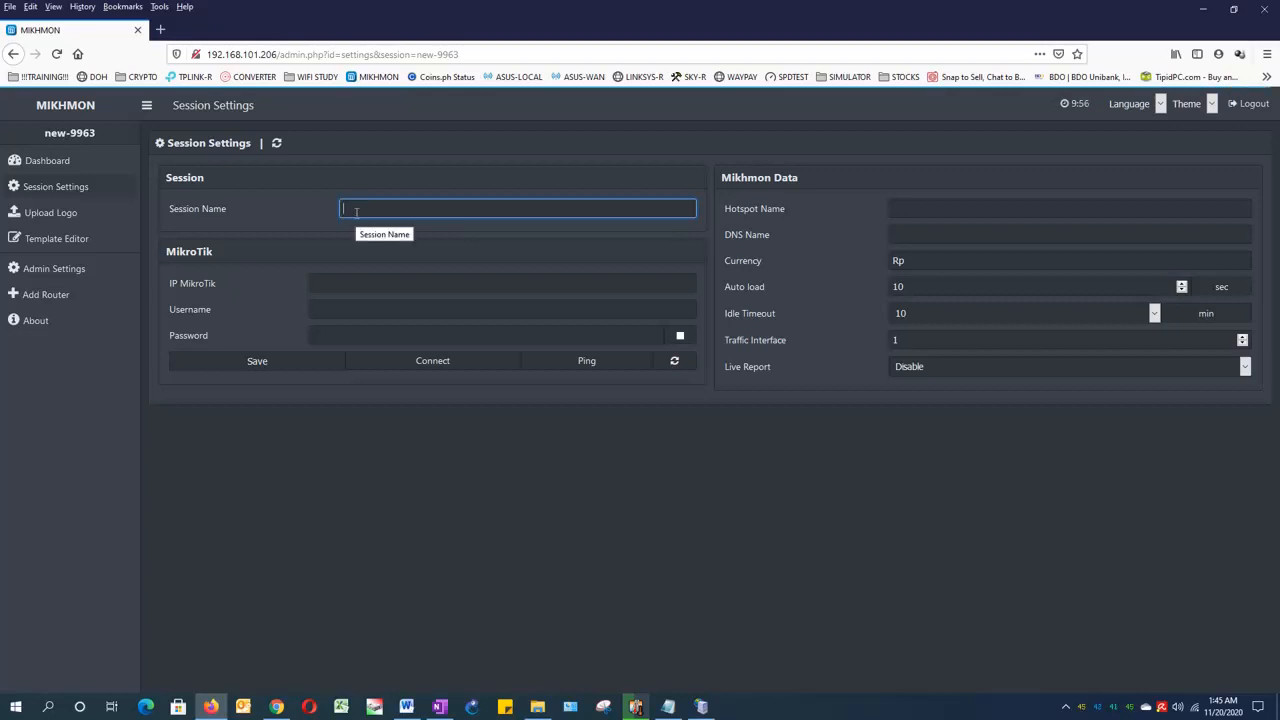
type("HAPLITE941")
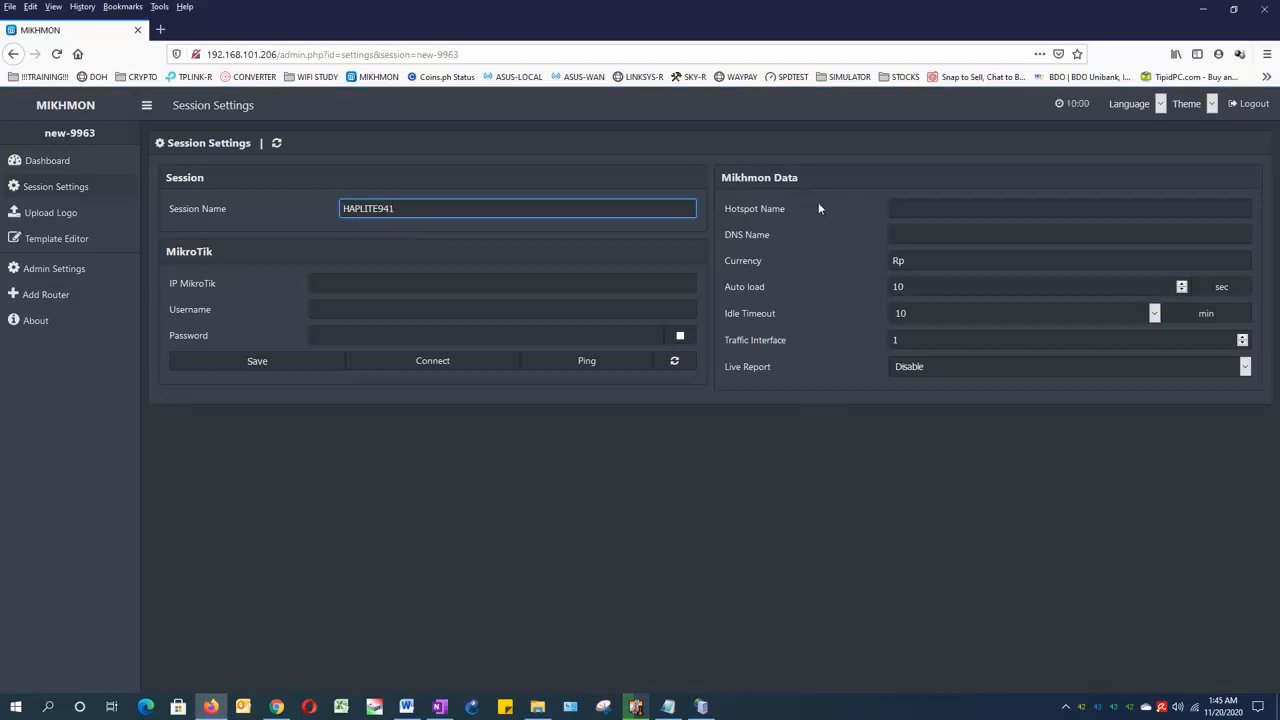
Step: Set the hotspot name to PISOWIFI and the currency to PHP in the Mikhmon data
left_click(896, 206)
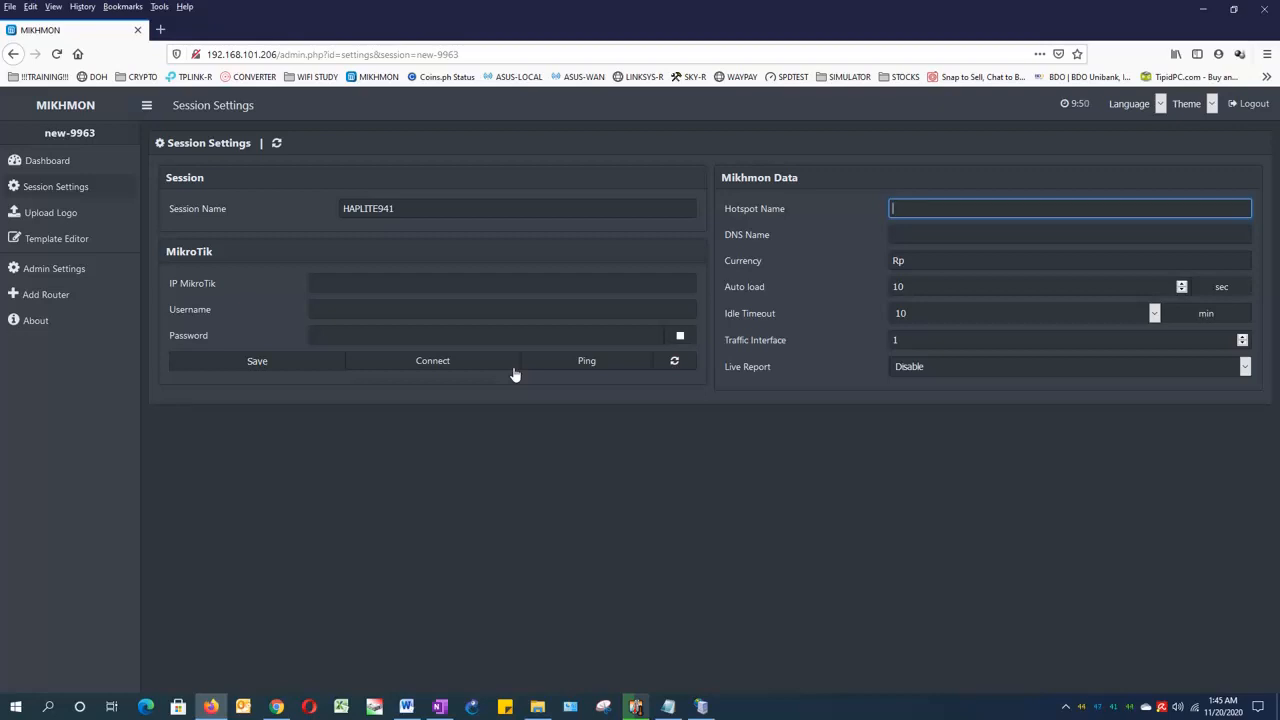
type("PISOWIFI")
left_click_drag(912, 261, 849, 275)
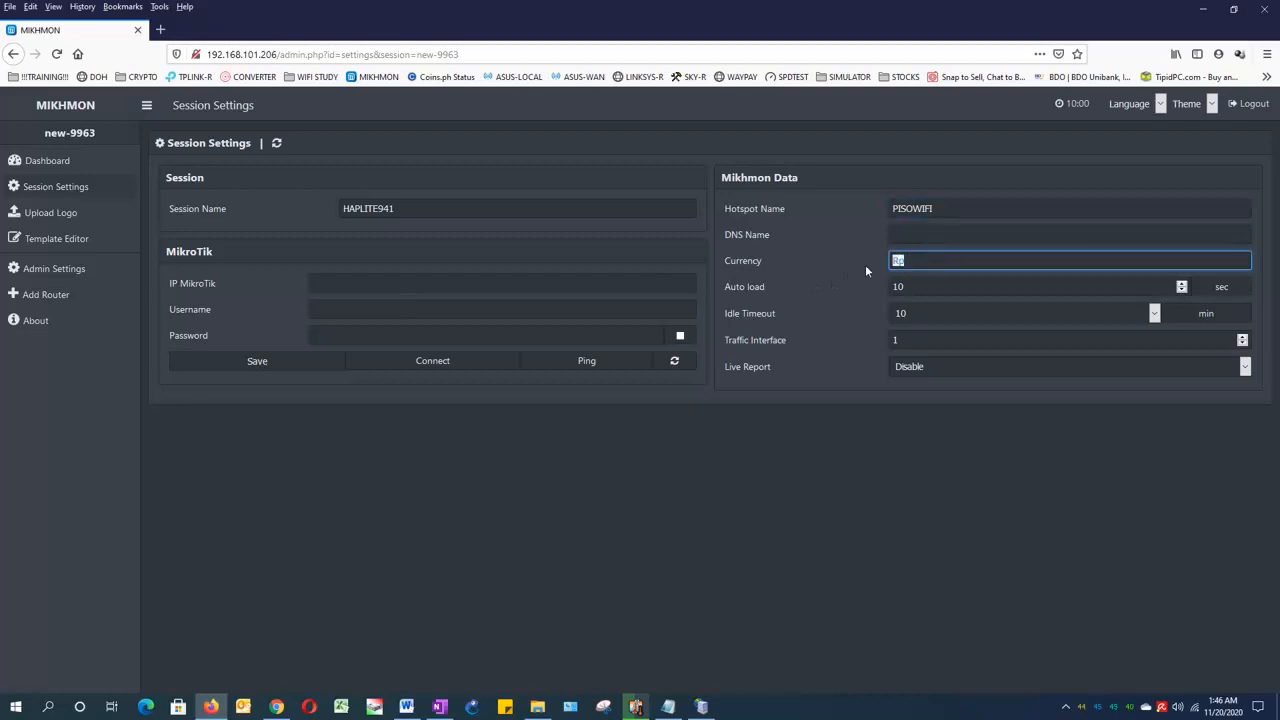
type("PHP")
left_click(938, 230)
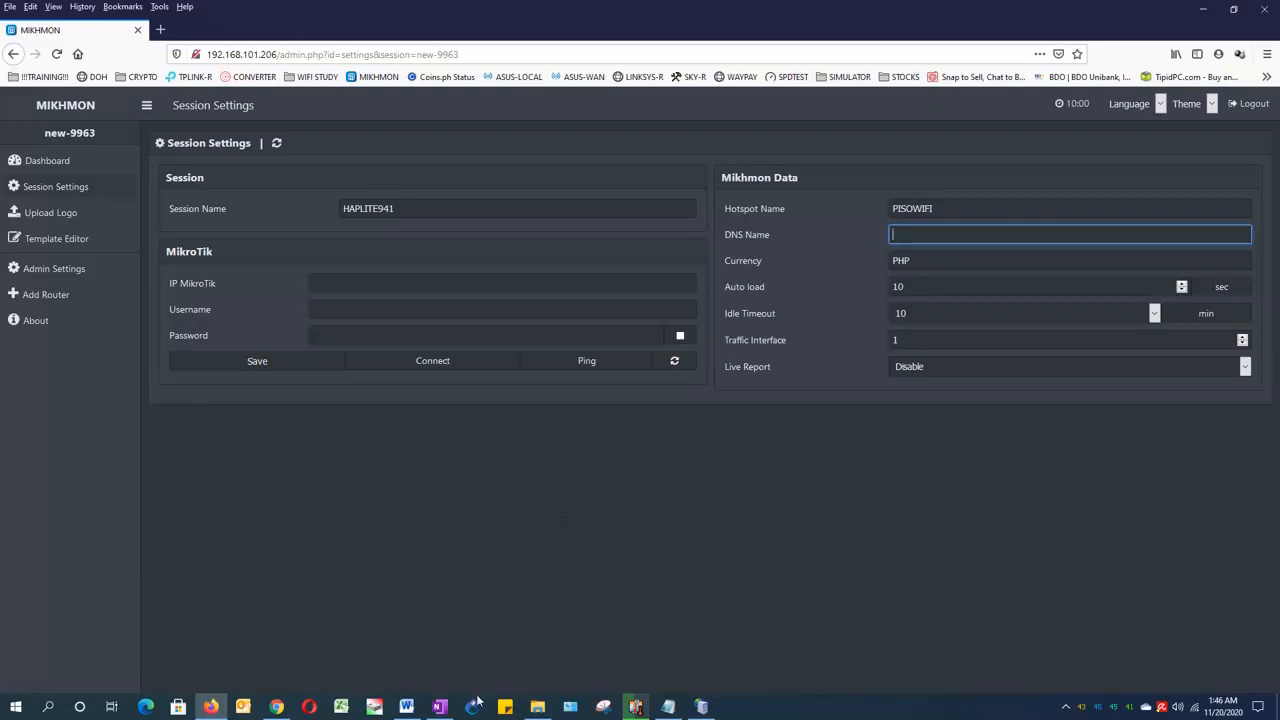
Step: Switch to File Explorer and launch winbox64 from the YT CHANNEL folder
left_click(537, 707)
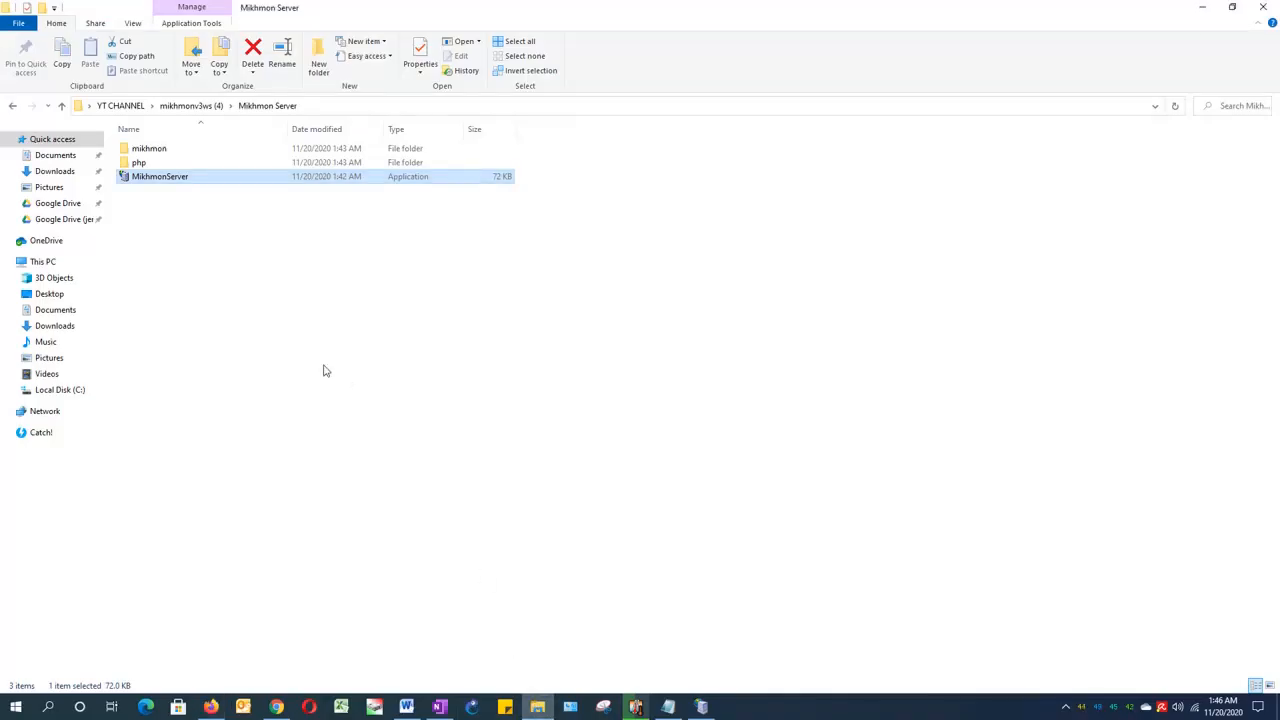
left_click(120, 105)
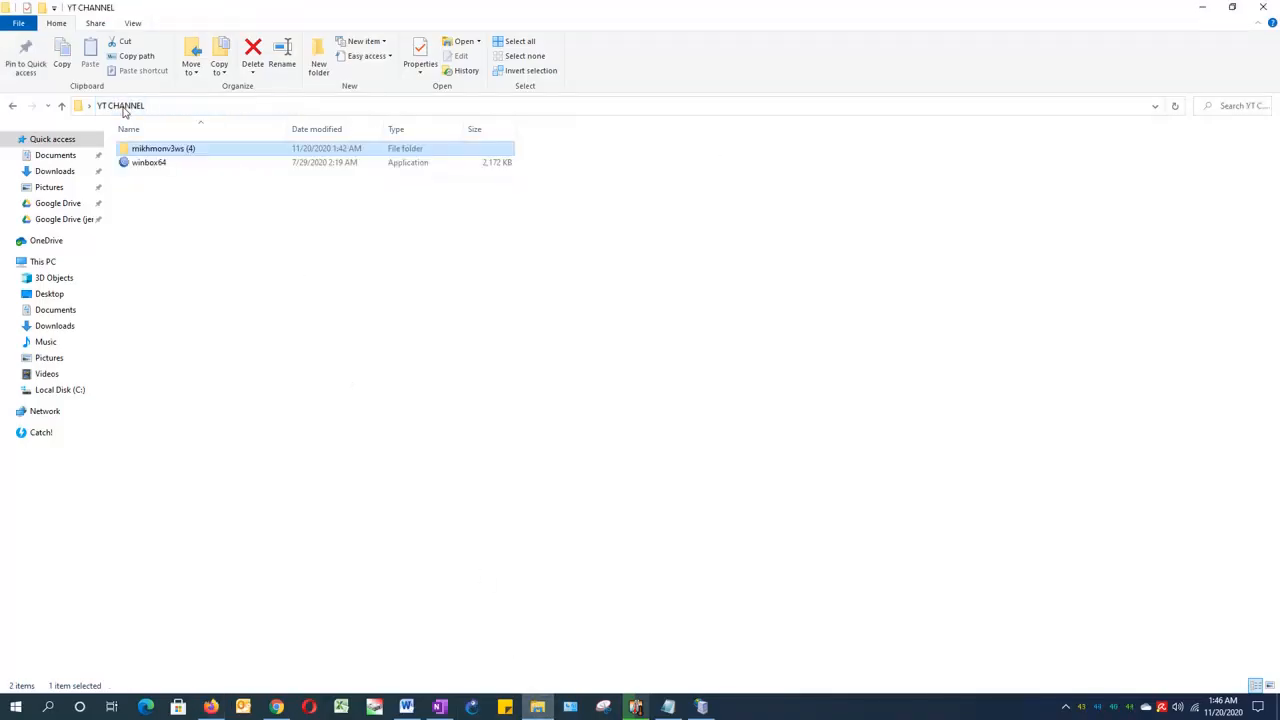
double_click(145, 163)
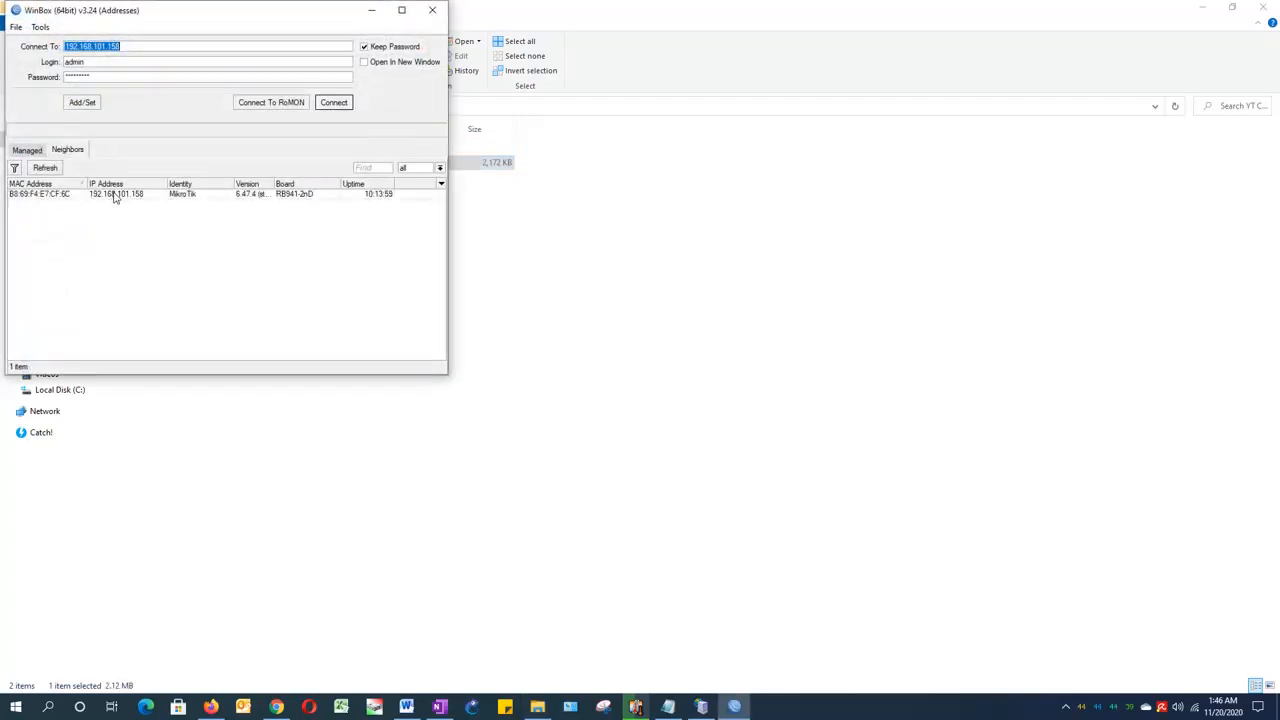
Step: Connect to the MikroTik neighbor at 192.168.101.158 with the login blog and the router password
left_click(114, 196)
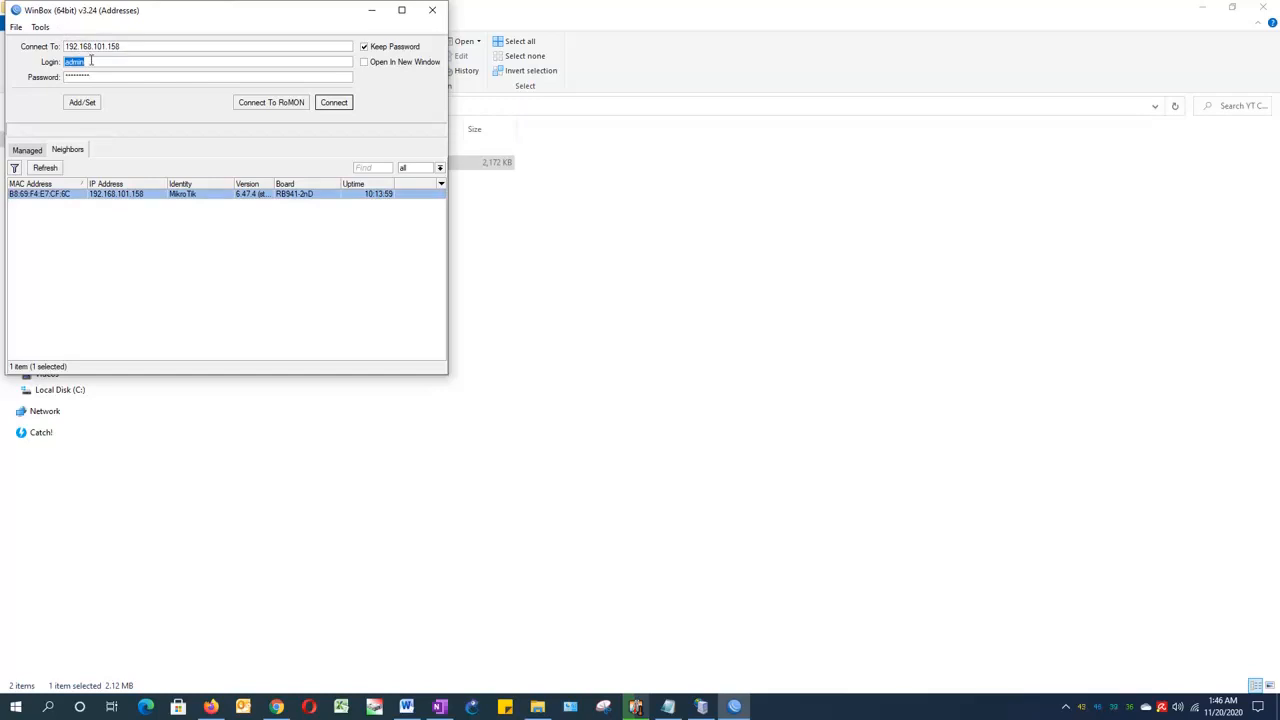
type("blog")
key("Tab")
type("a***")
left_click(334, 102)
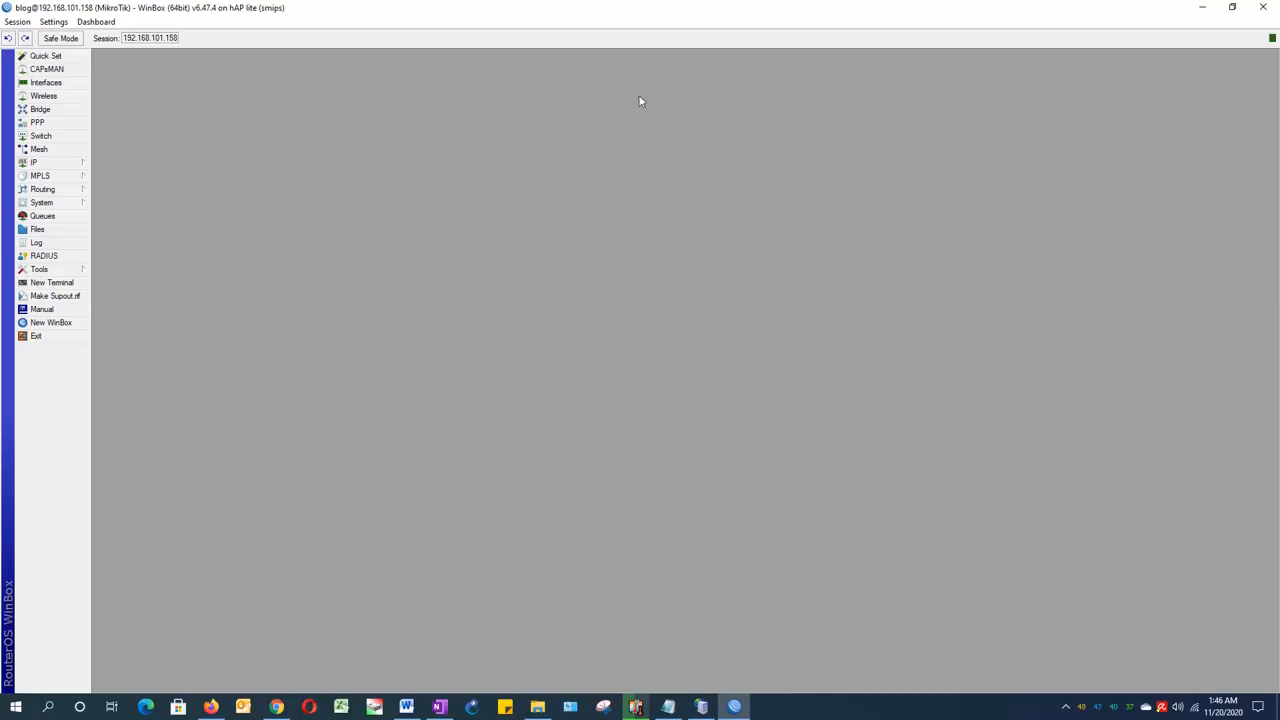
Step: Copy the DNS name from the hsprof1 hotspot server profile and close the profile
left_click(34, 164)
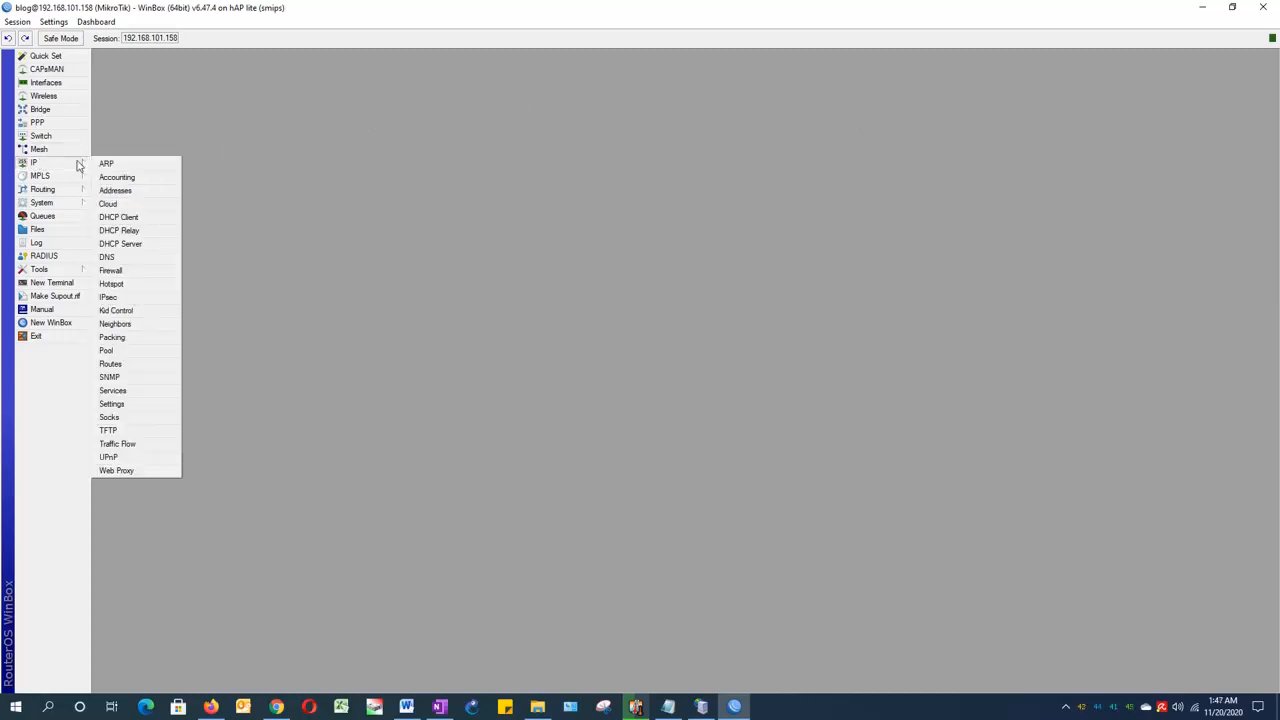
left_click(125, 285)
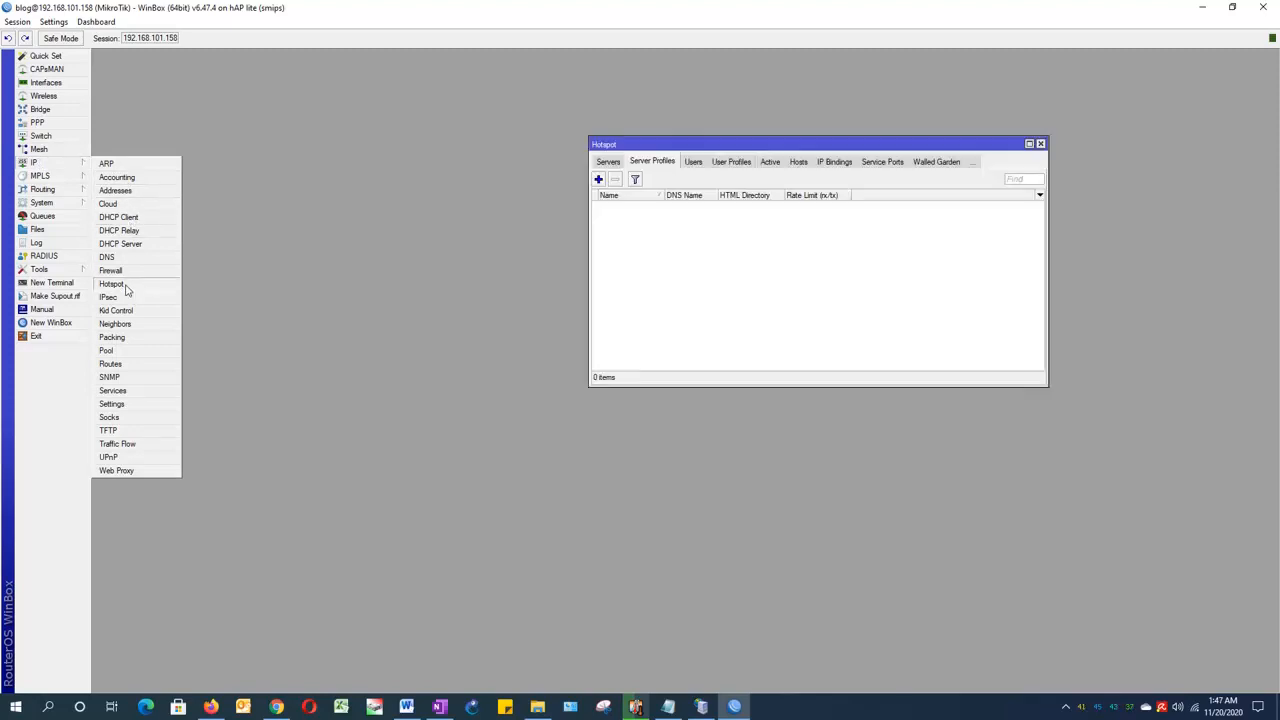
left_click(608, 162)
left_click(649, 164)
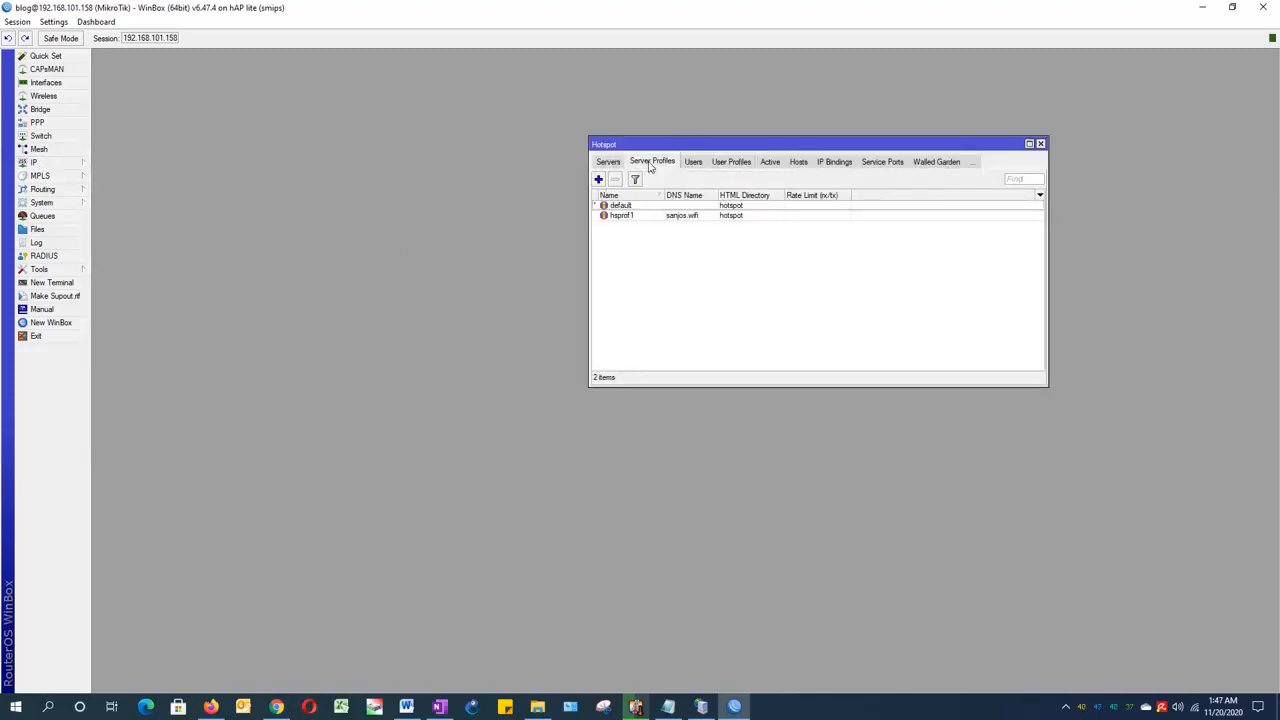
left_click(682, 217)
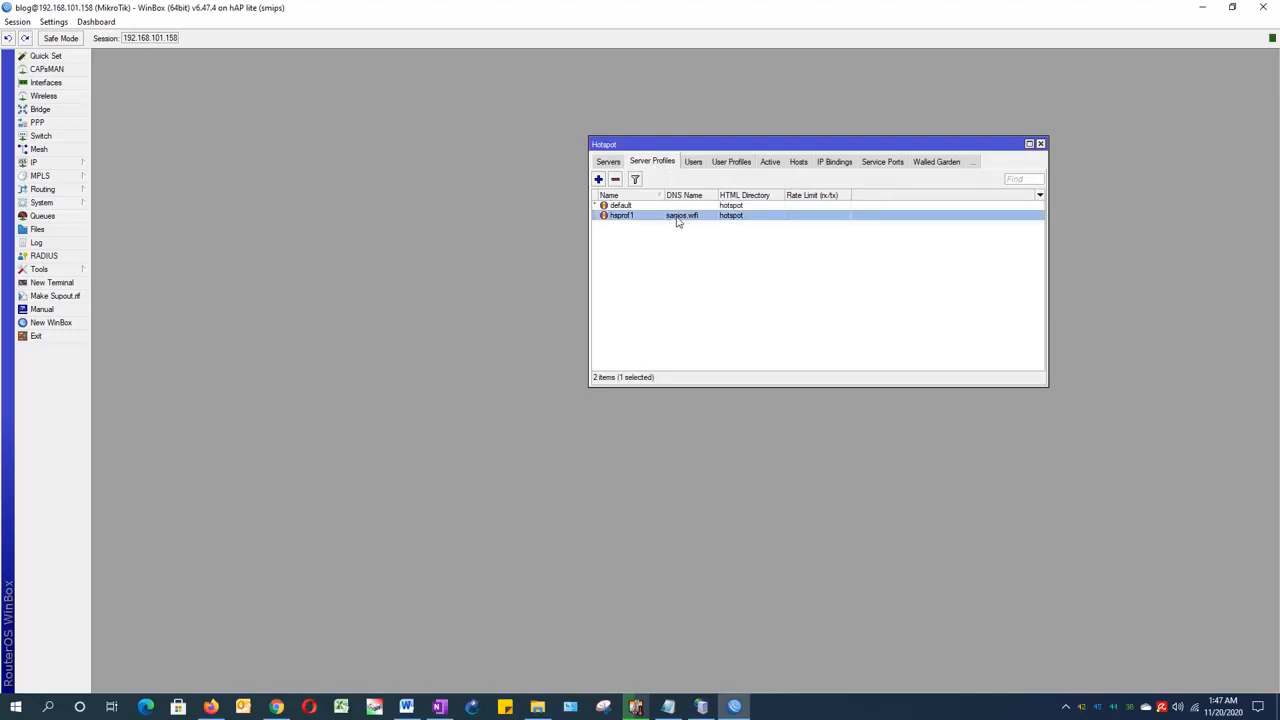
double_click(676, 221)
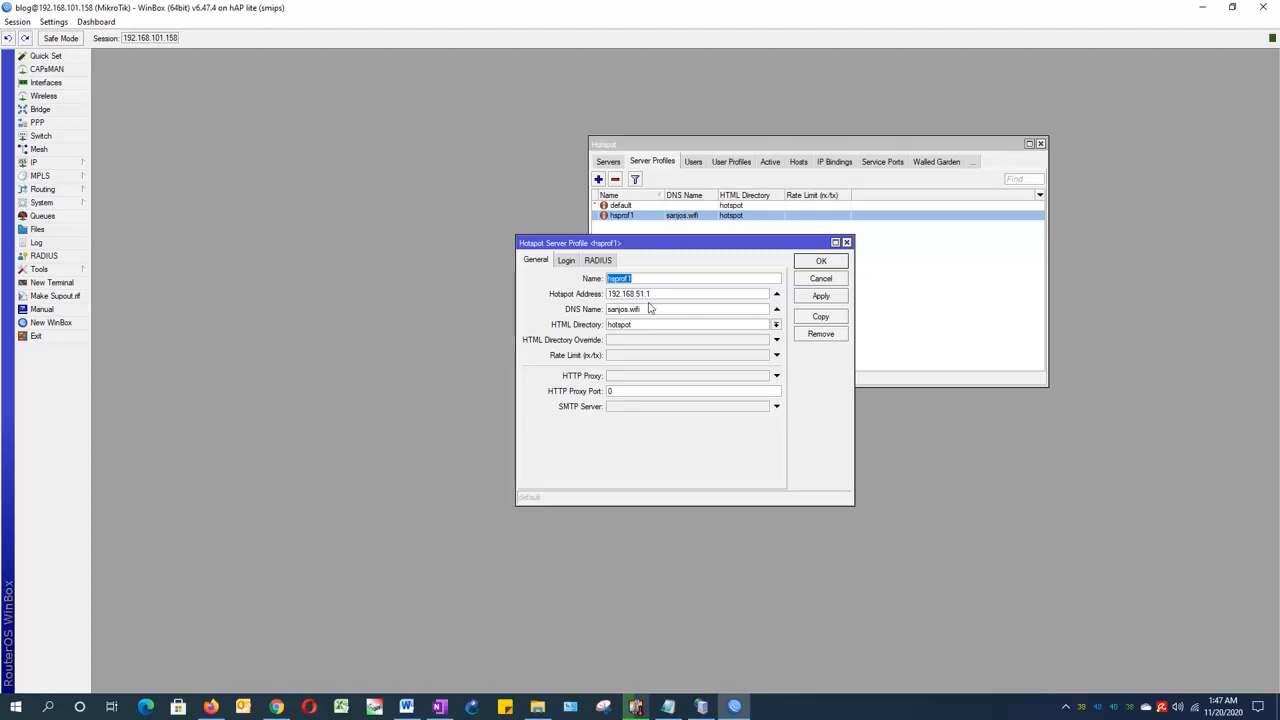
left_click_drag(645, 309, 601, 315)
right_click(634, 311)
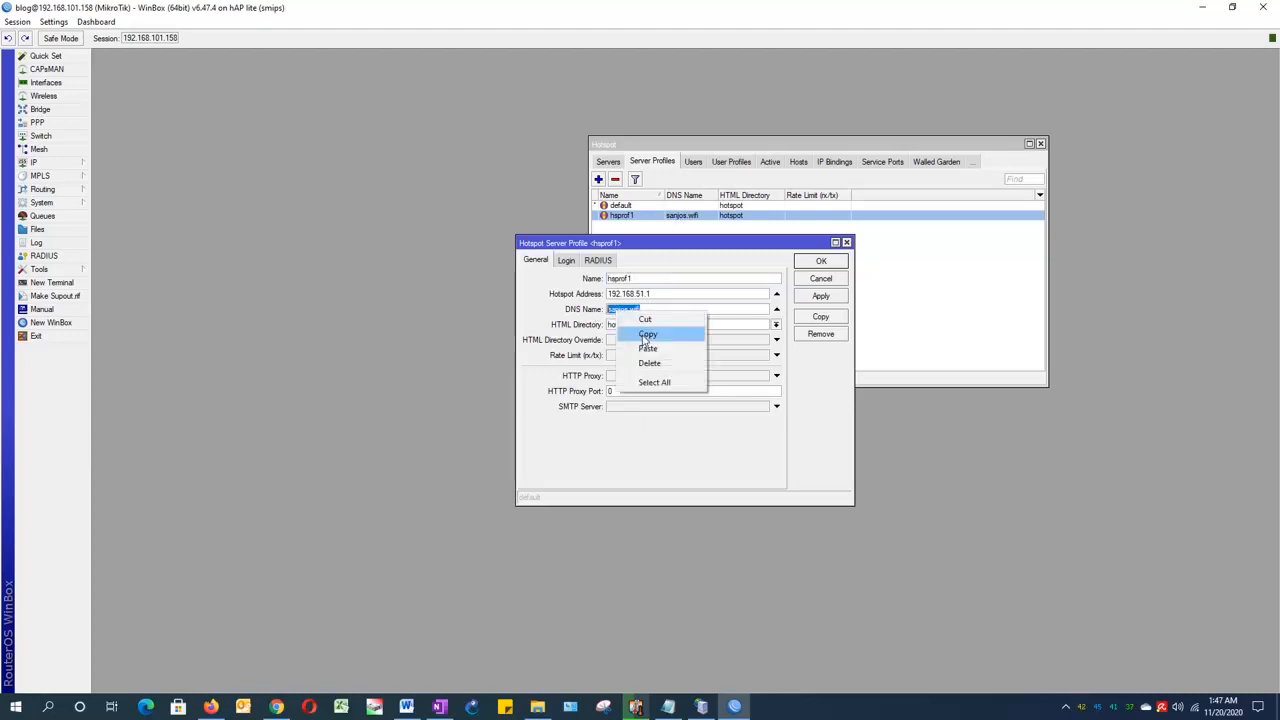
left_click(645, 336)
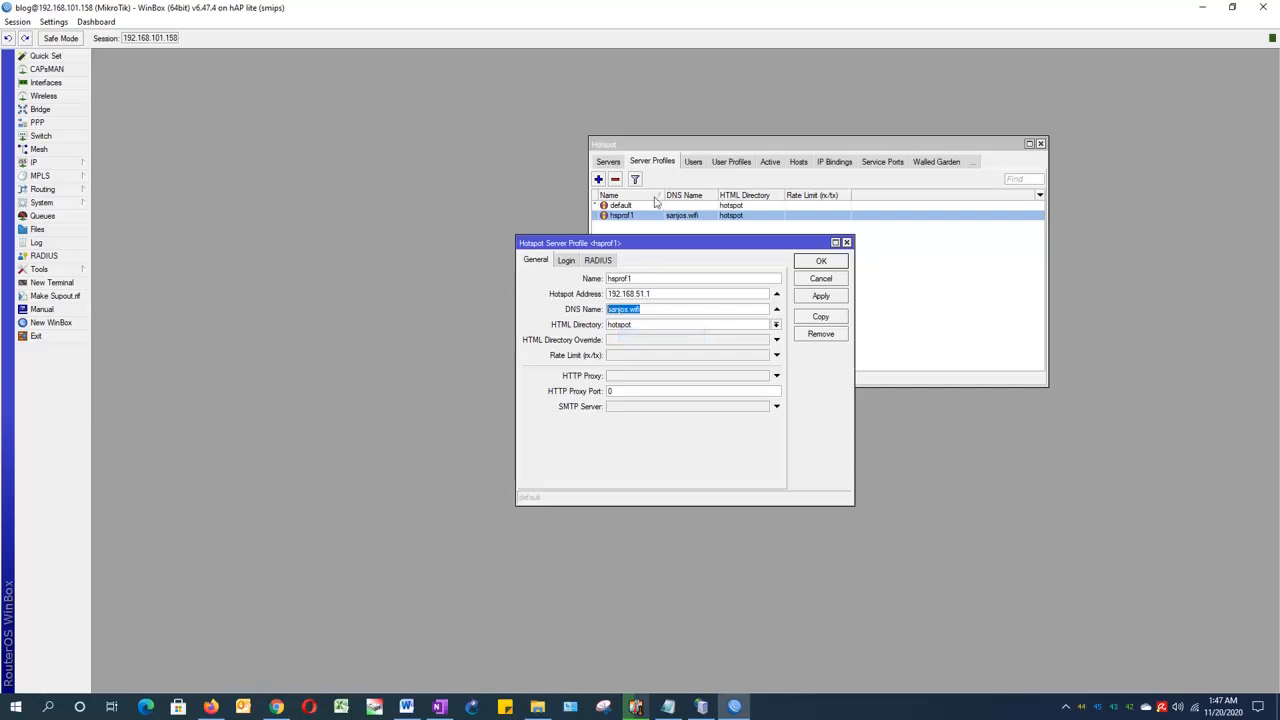
left_click(846, 242)
Step: Switch to Mikhmon in Firefox and set the DNS name to the copied sanjos.wifi
left_click(211, 706)
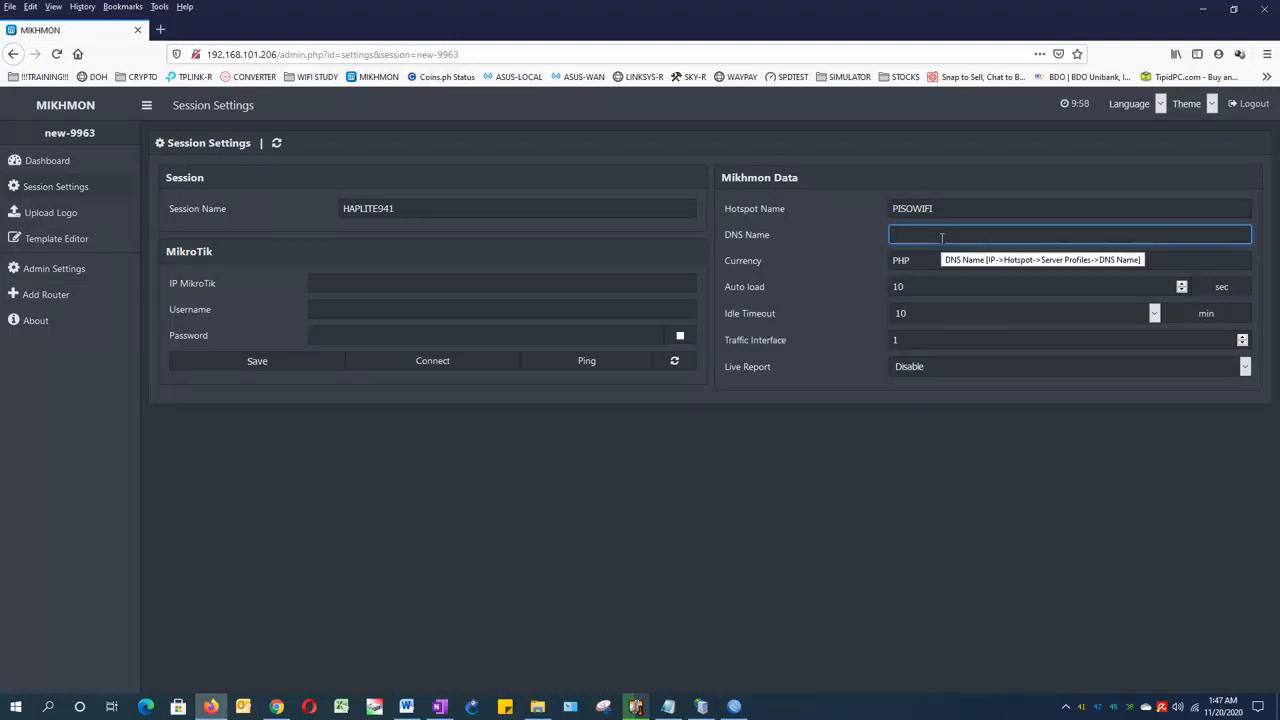
key("ctrl+v")
left_click(546, 515)
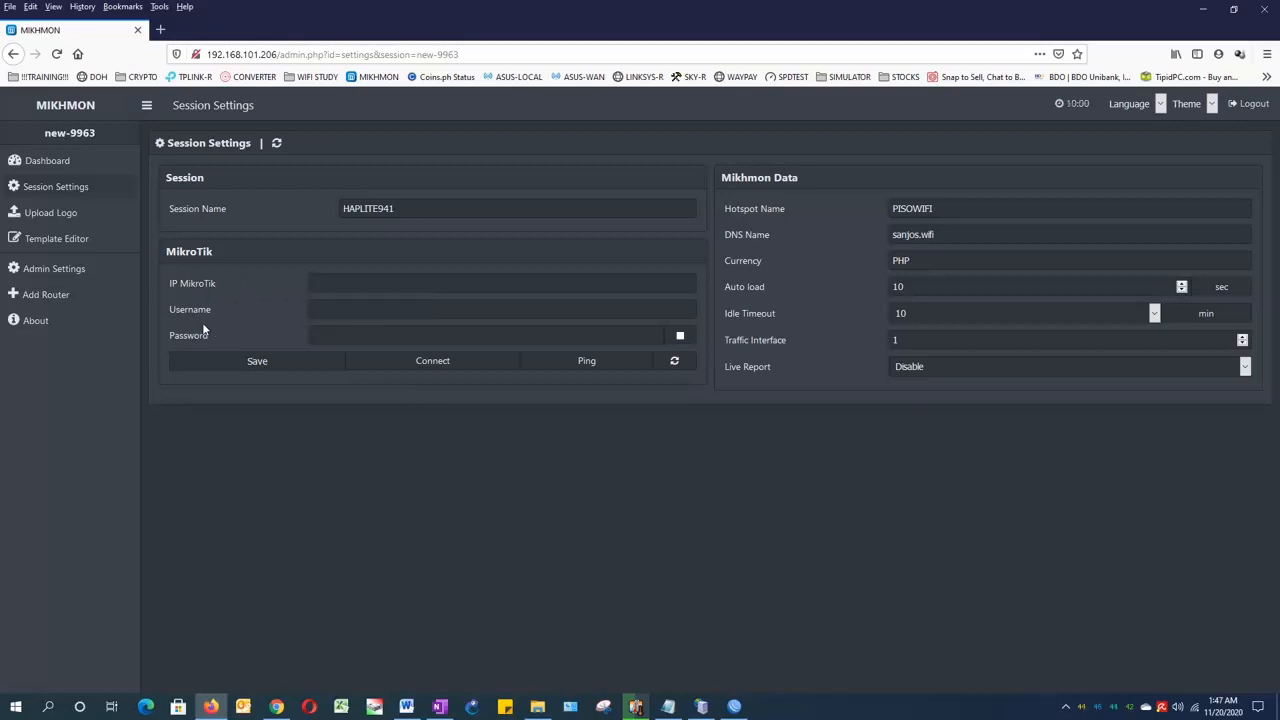
Step: Switch to WinBox and copy the router's Internet IP address from Quick Set
left_click(734, 706)
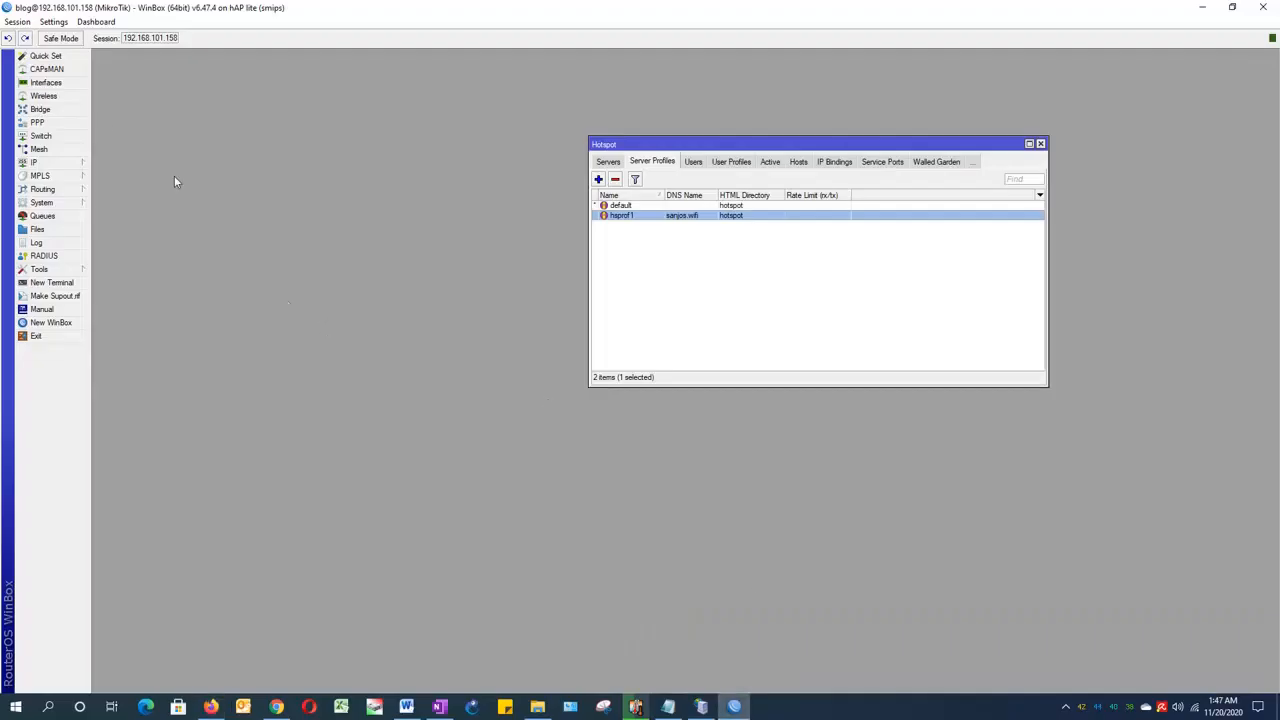
left_click(36, 58)
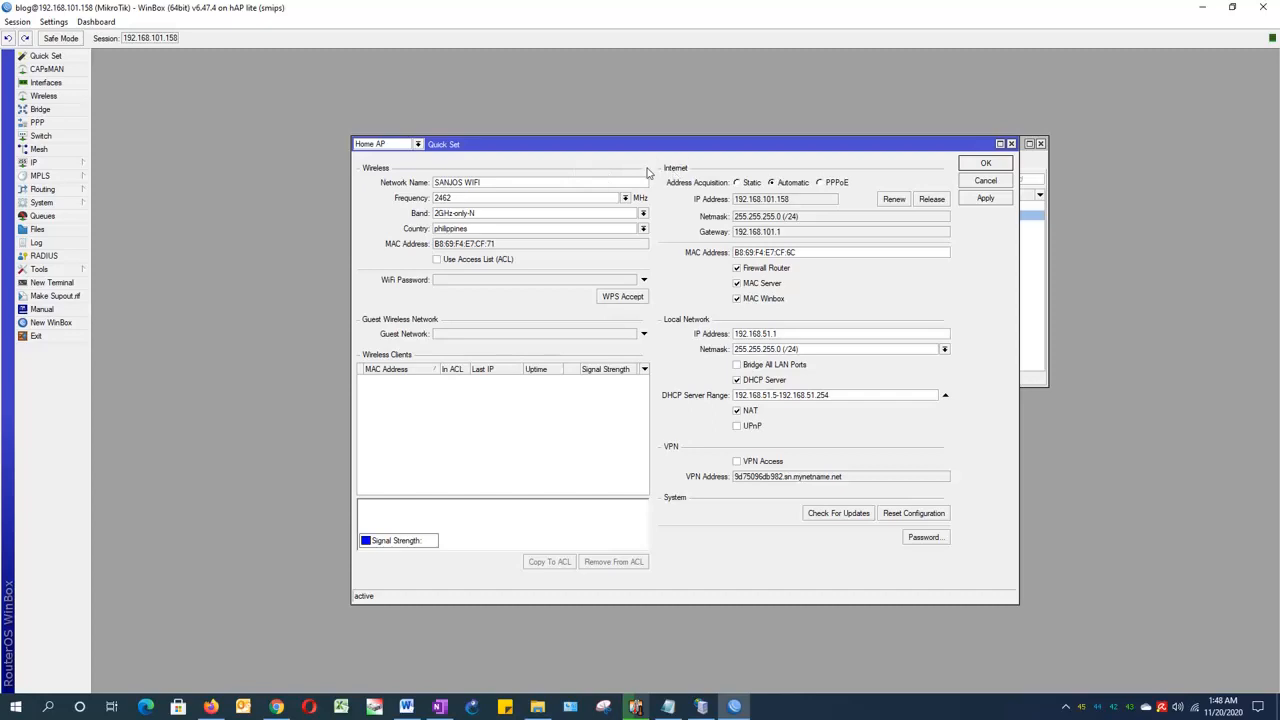
left_click_drag(793, 201, 737, 205)
right_click(752, 203)
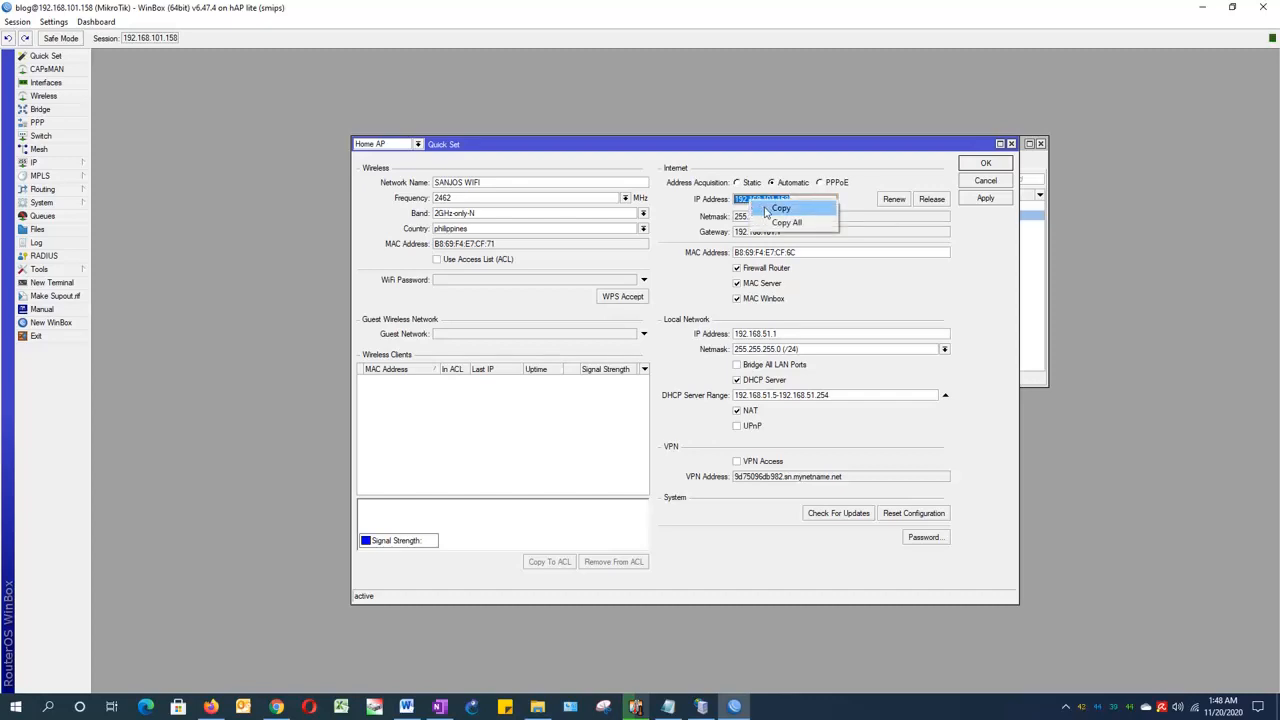
left_click(772, 209)
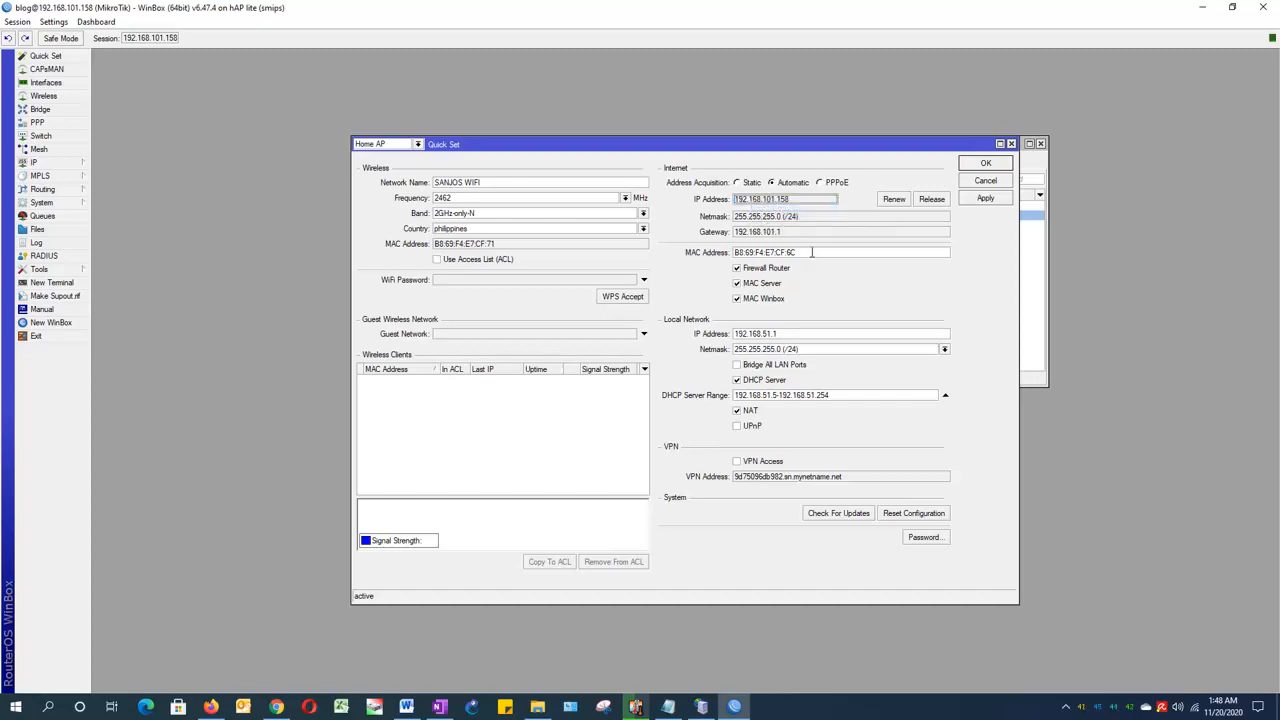
left_click_drag(793, 202, 738, 203)
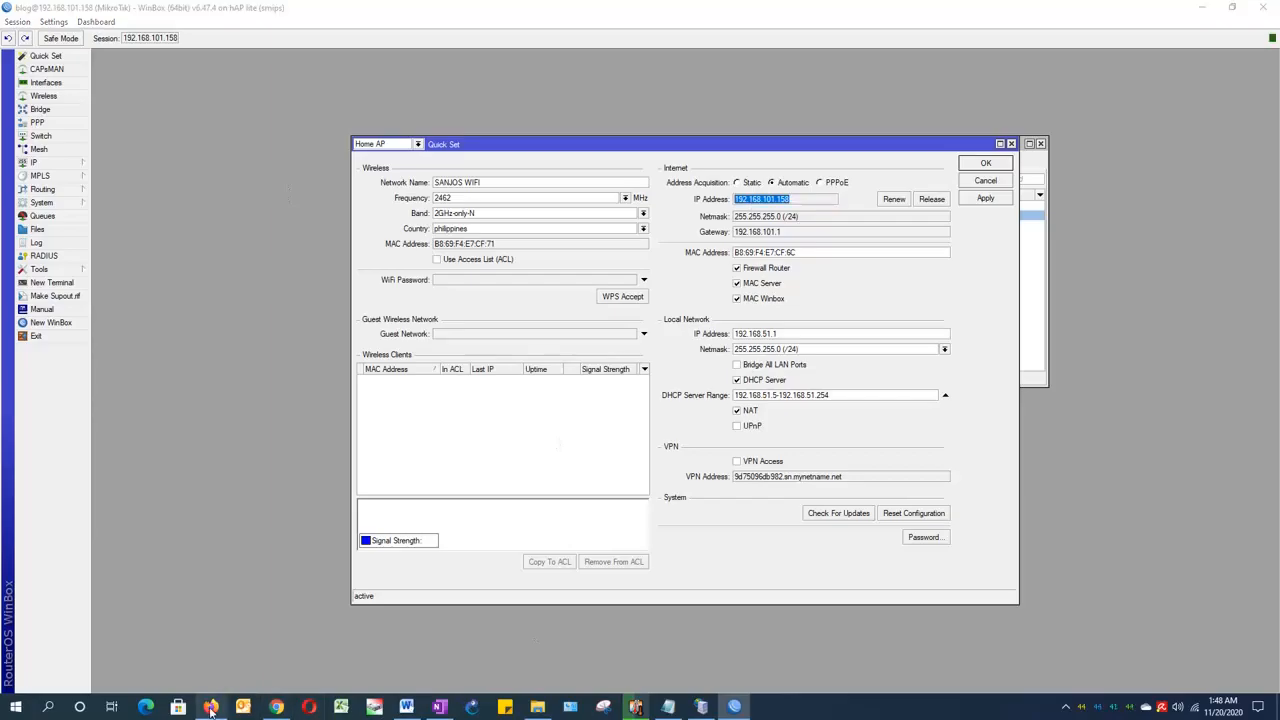
Step: Switch to Mikhmon in Firefox and set the MikroTik IP to 192.168.101.158, checking it against WinBox
left_click(211, 707)
left_click(336, 289)
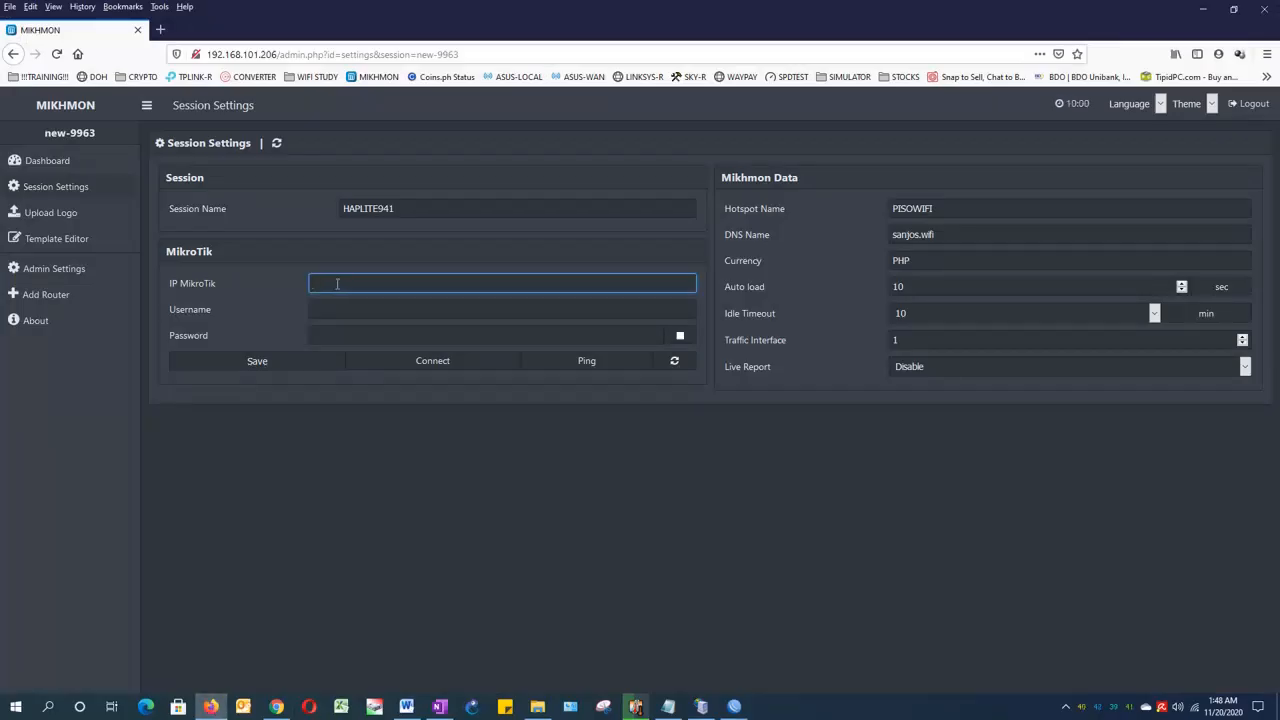
key("ctrl+v")
key("alt+Tab")
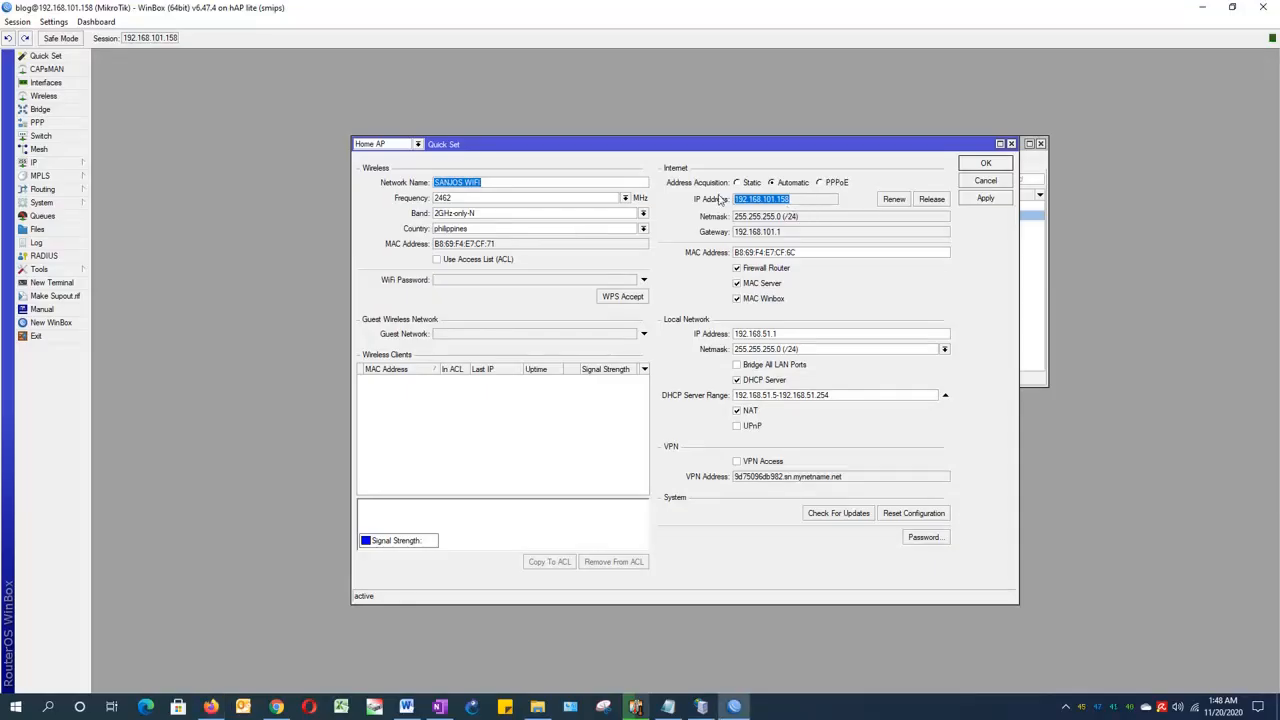
key("alt+Tab")
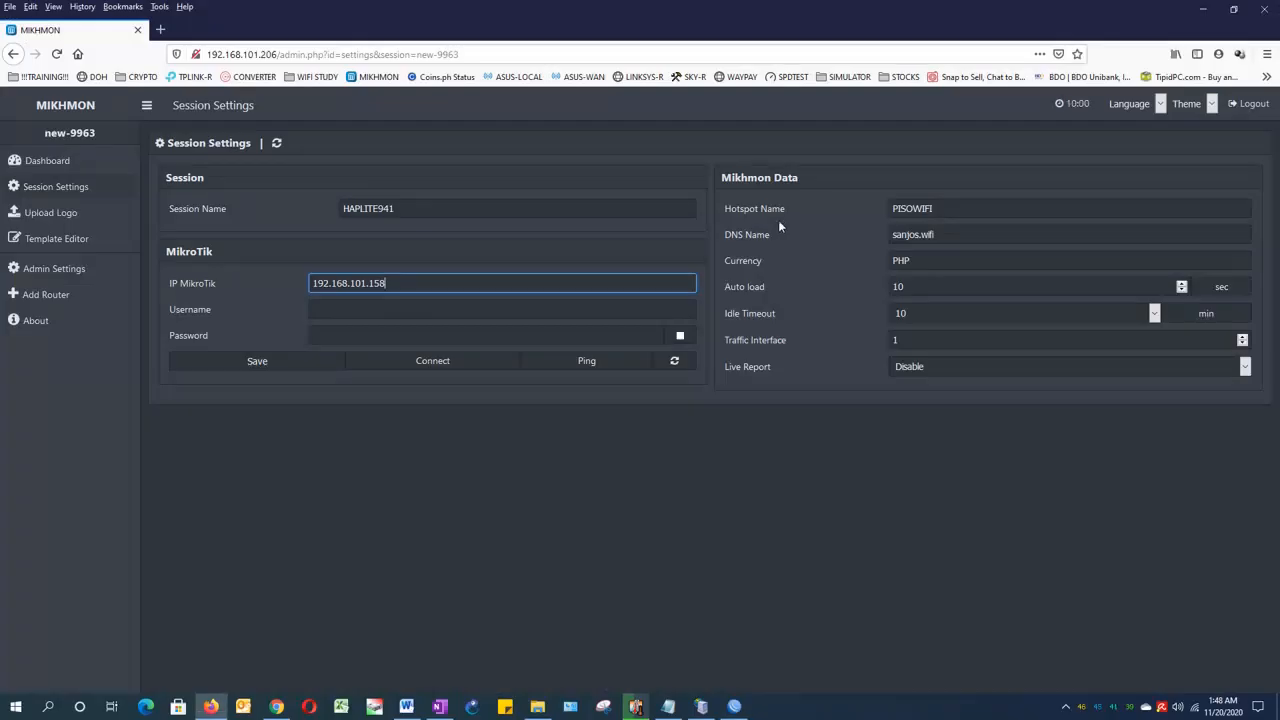
Step: Enter the MikroTik username blog and the router password, then save the session settings without storing the login in Firefox
left_click(330, 310)
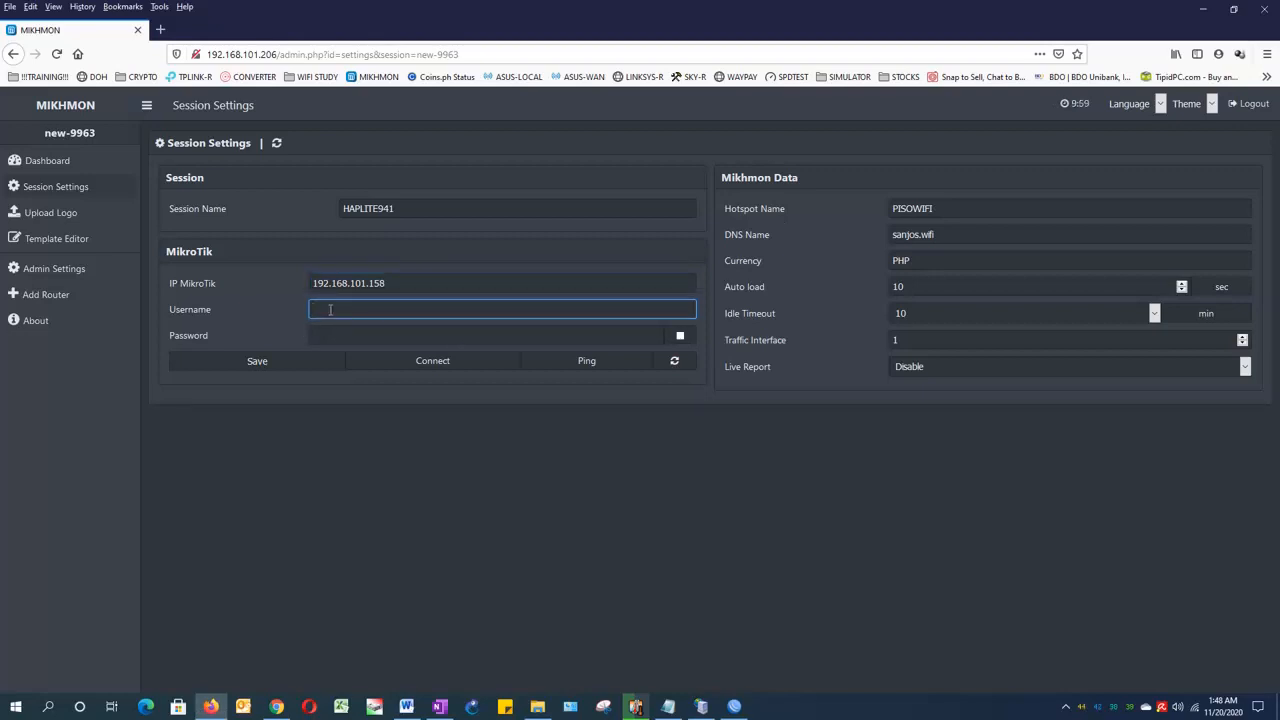
type("blog")
key("Tab")
type("123")
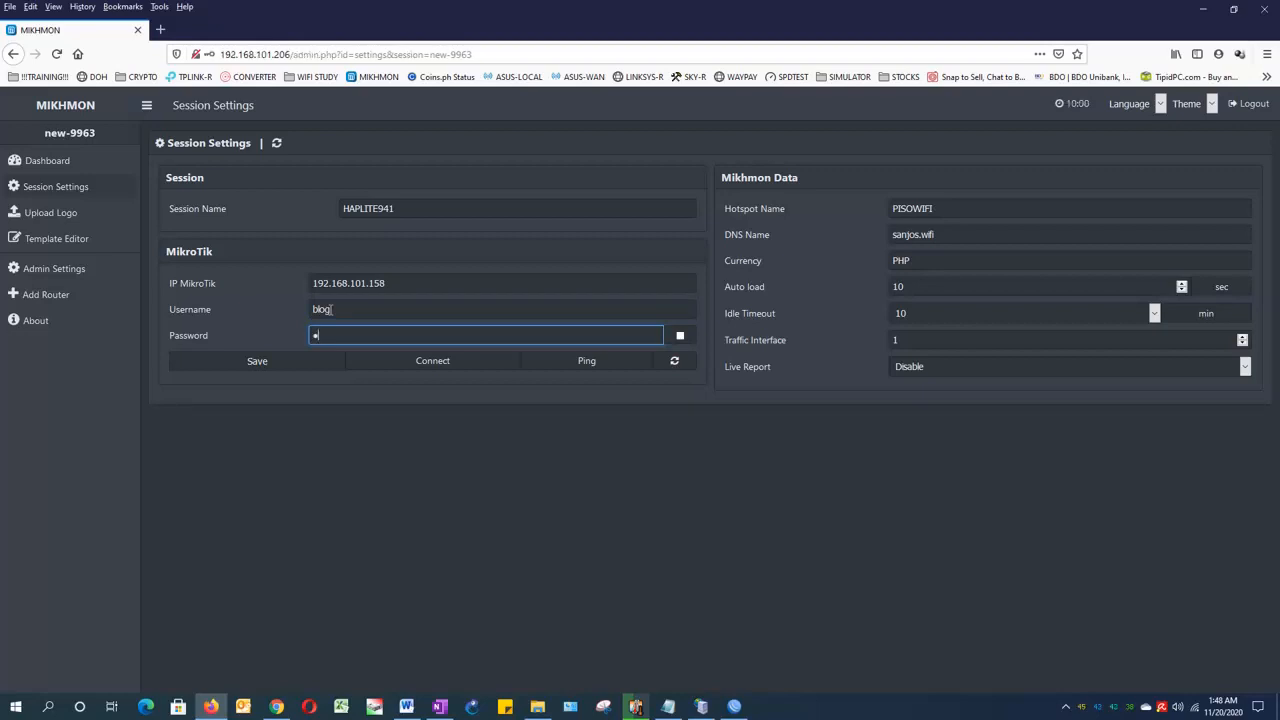
type("4")
left_click(680, 338)
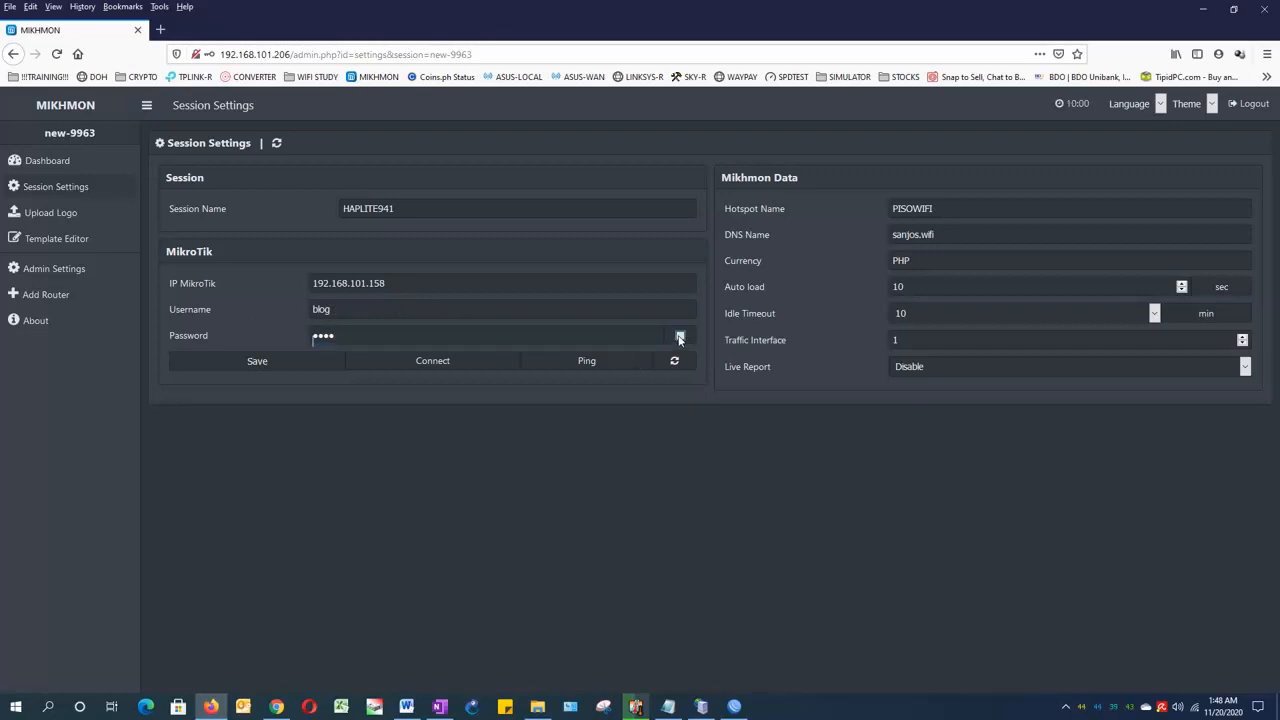
left_click(680, 338)
left_click(680, 338)
left_click(268, 364)
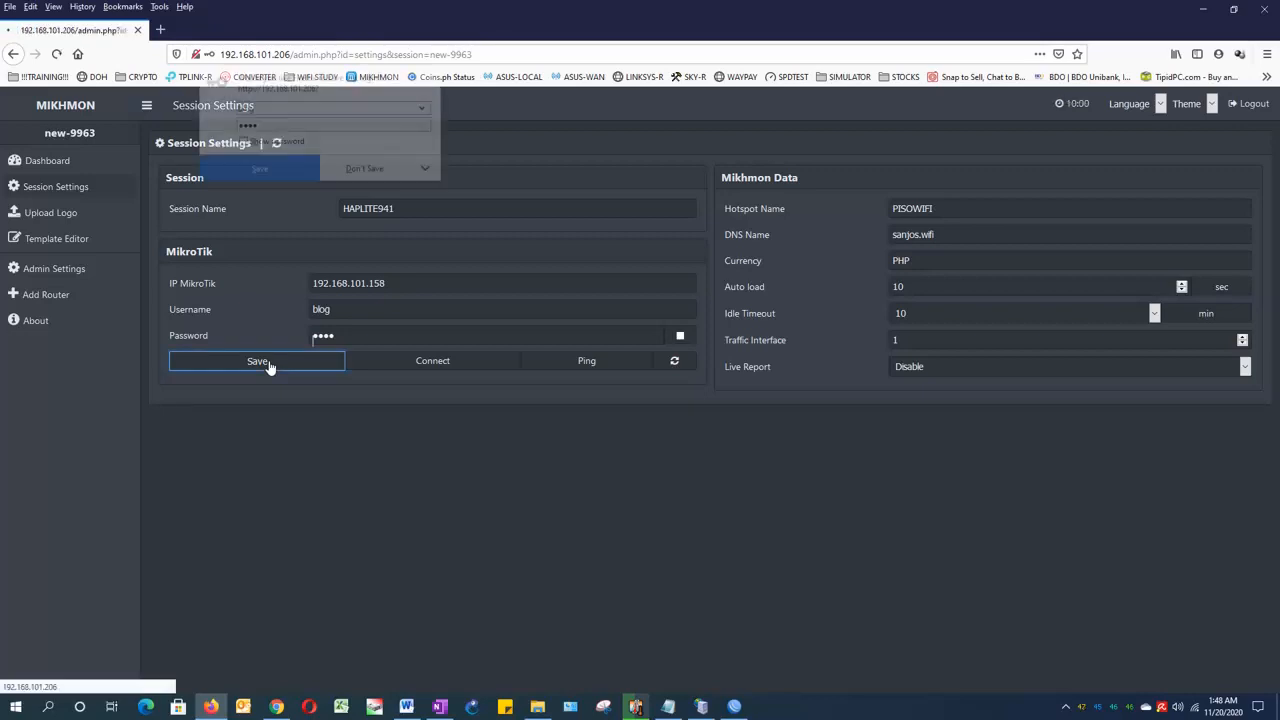
left_click(378, 174)
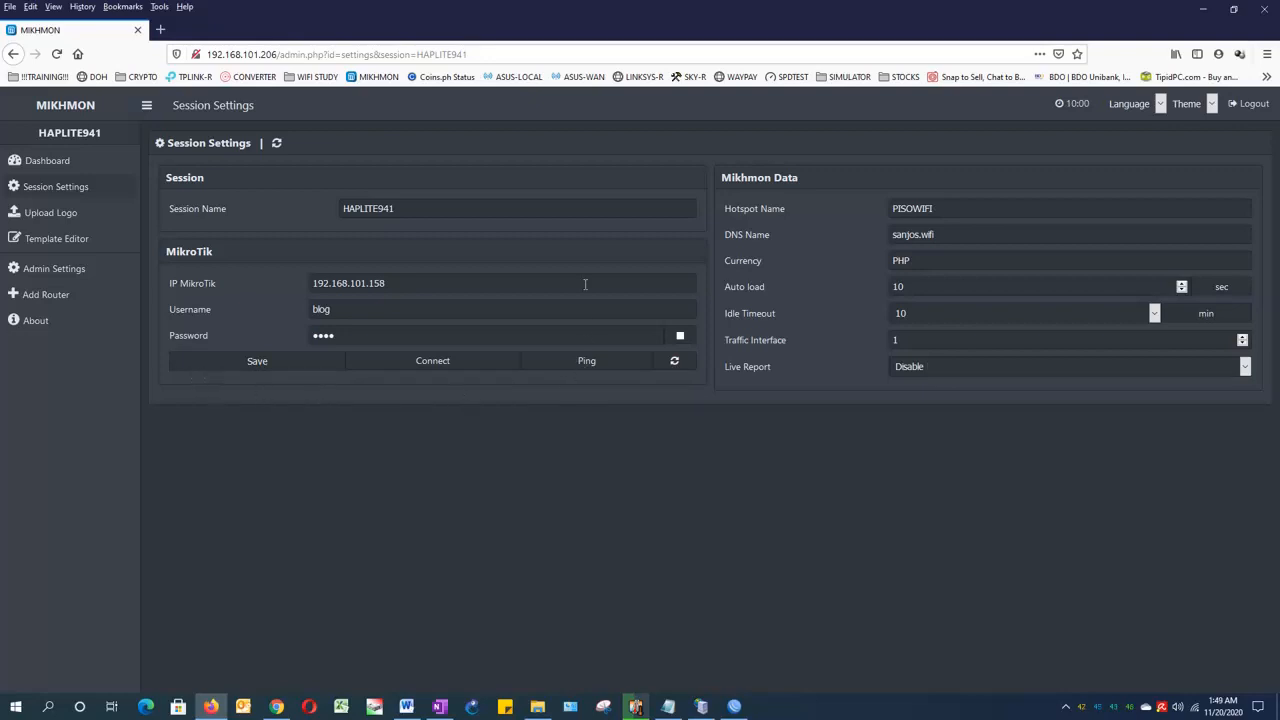
Step: Ping the router and connect to its HAPLITE941 session, declining to save the login in Firefox
left_click(586, 365)
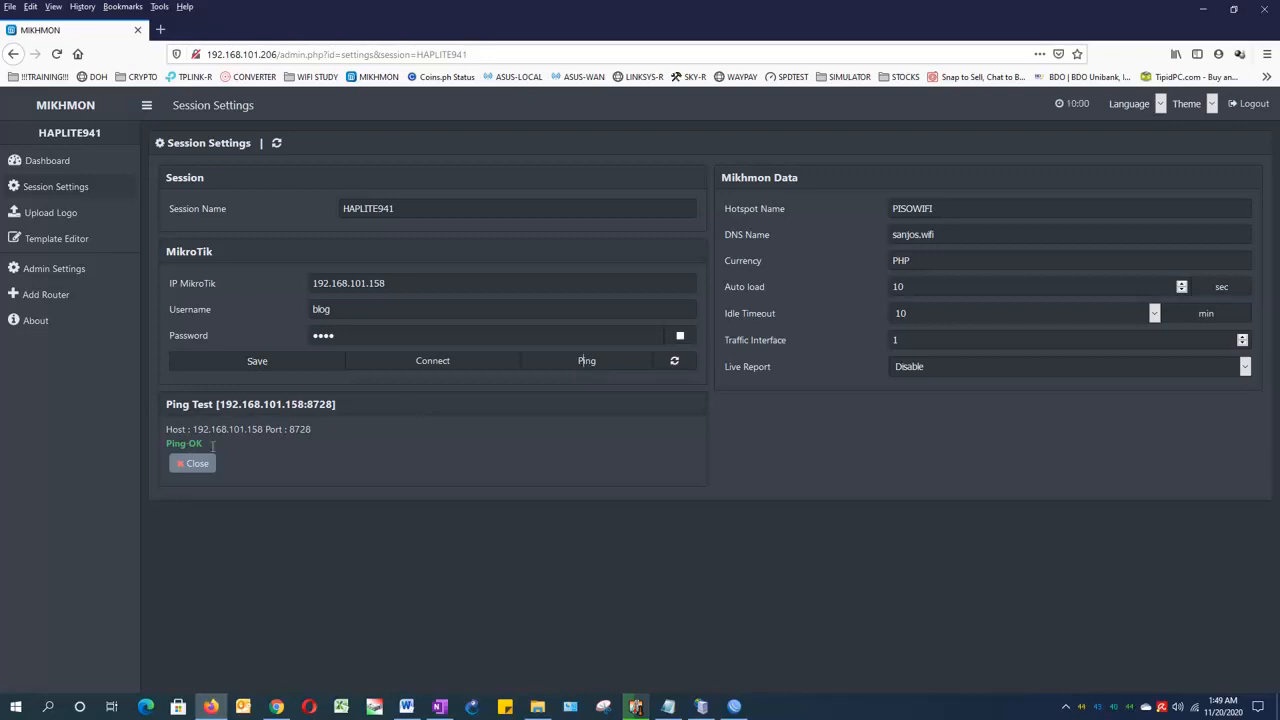
left_click(432, 364)
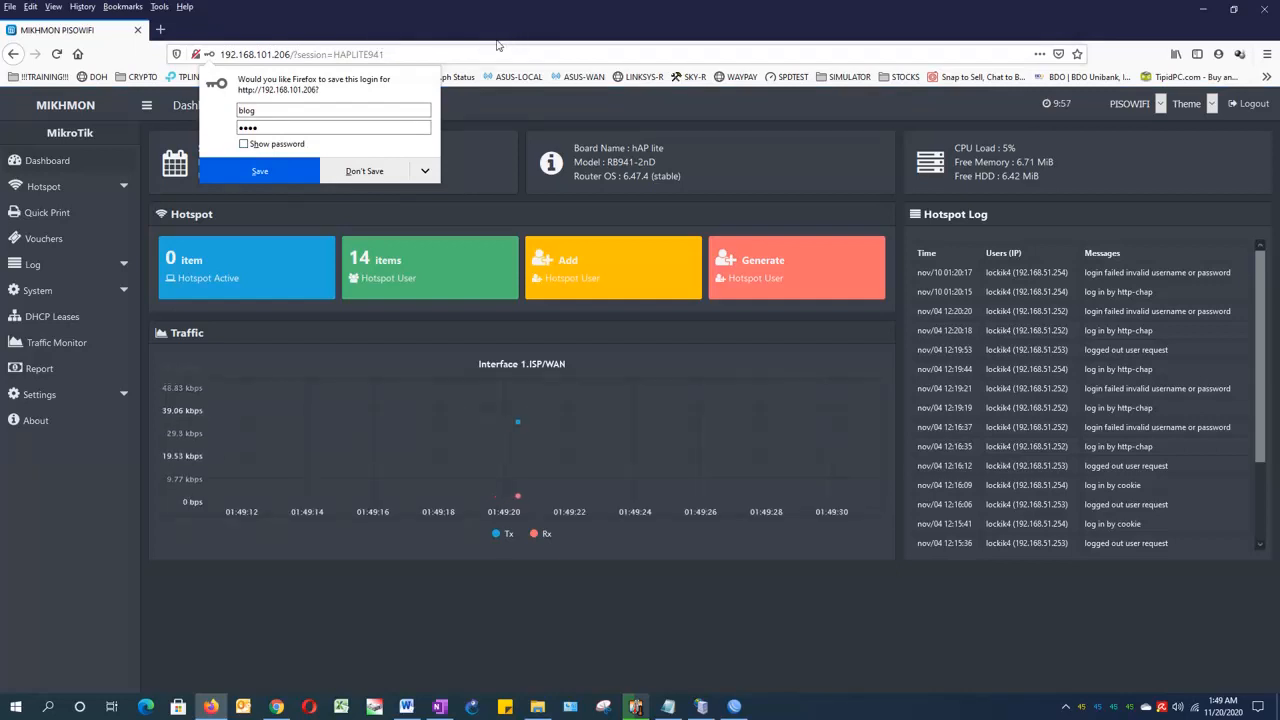
left_click(366, 172)
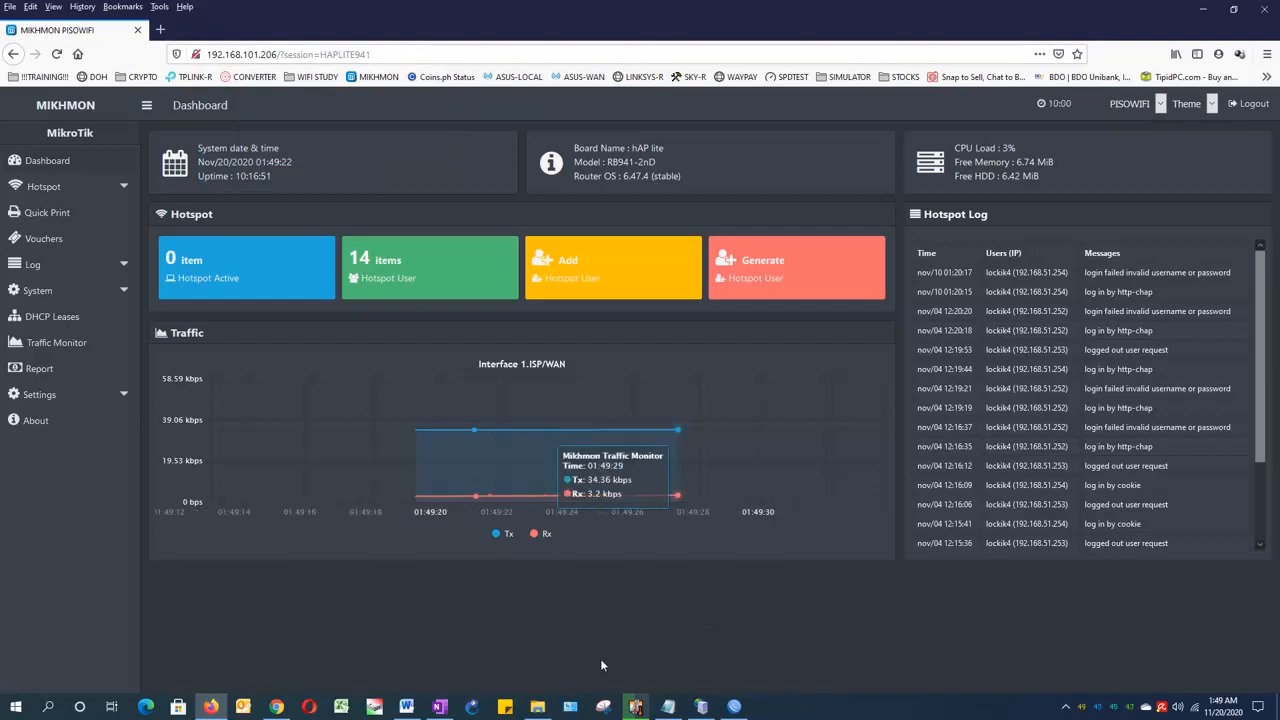
Step: Switch to OneNote and review the MIKHMON Basic Setup and Operation outline, especially Part 2 on profile setup for vouchers
left_click(438, 706)
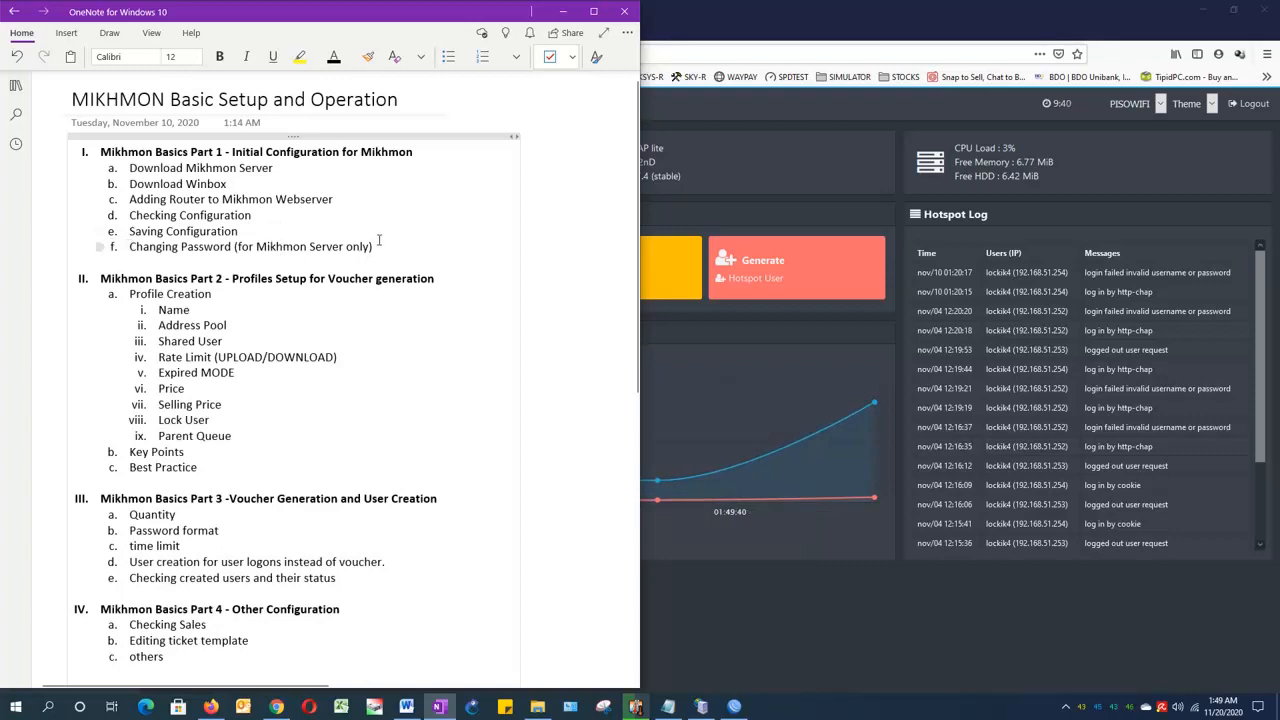
left_click(563, 12)
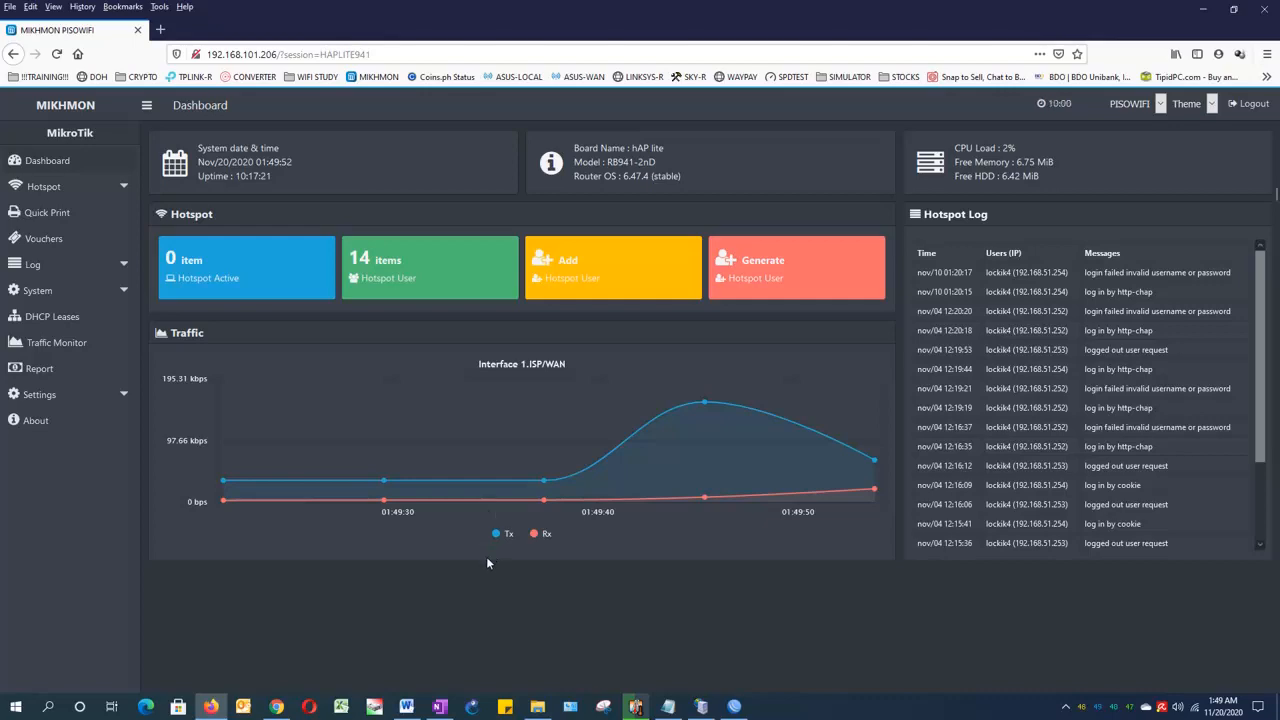
left_click(439, 706)
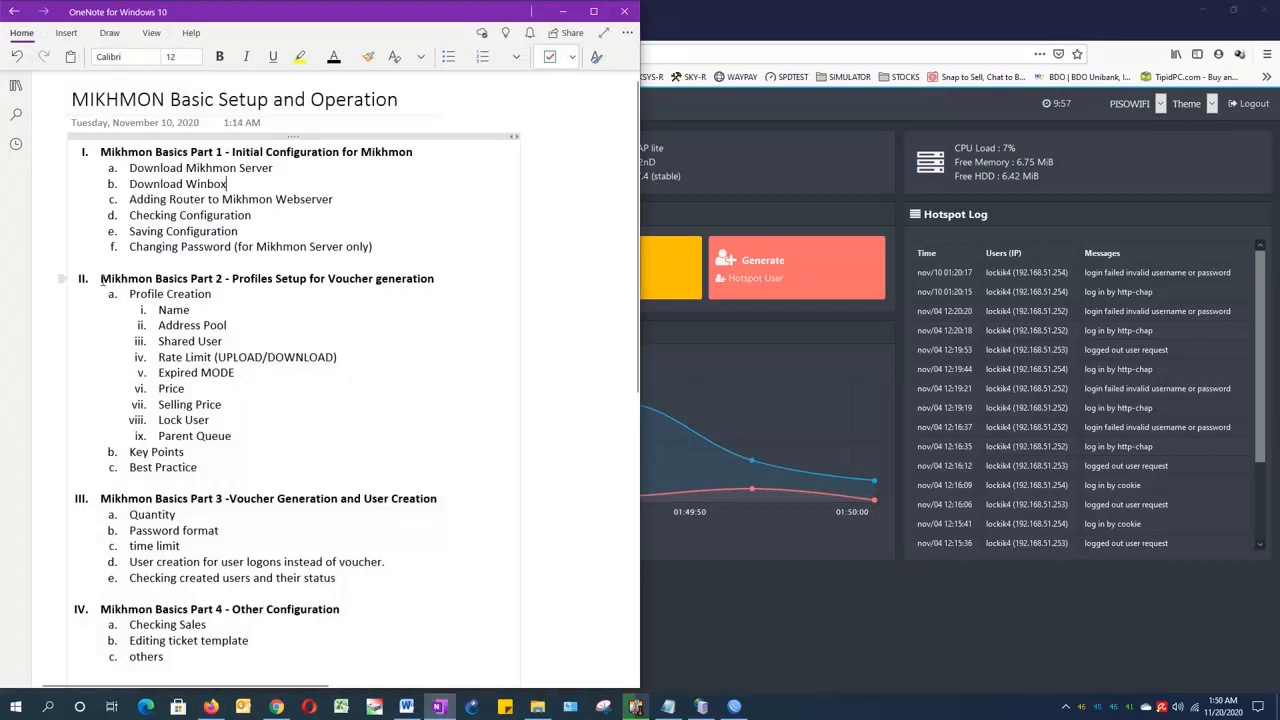
left_click_drag(100, 280, 265, 468)
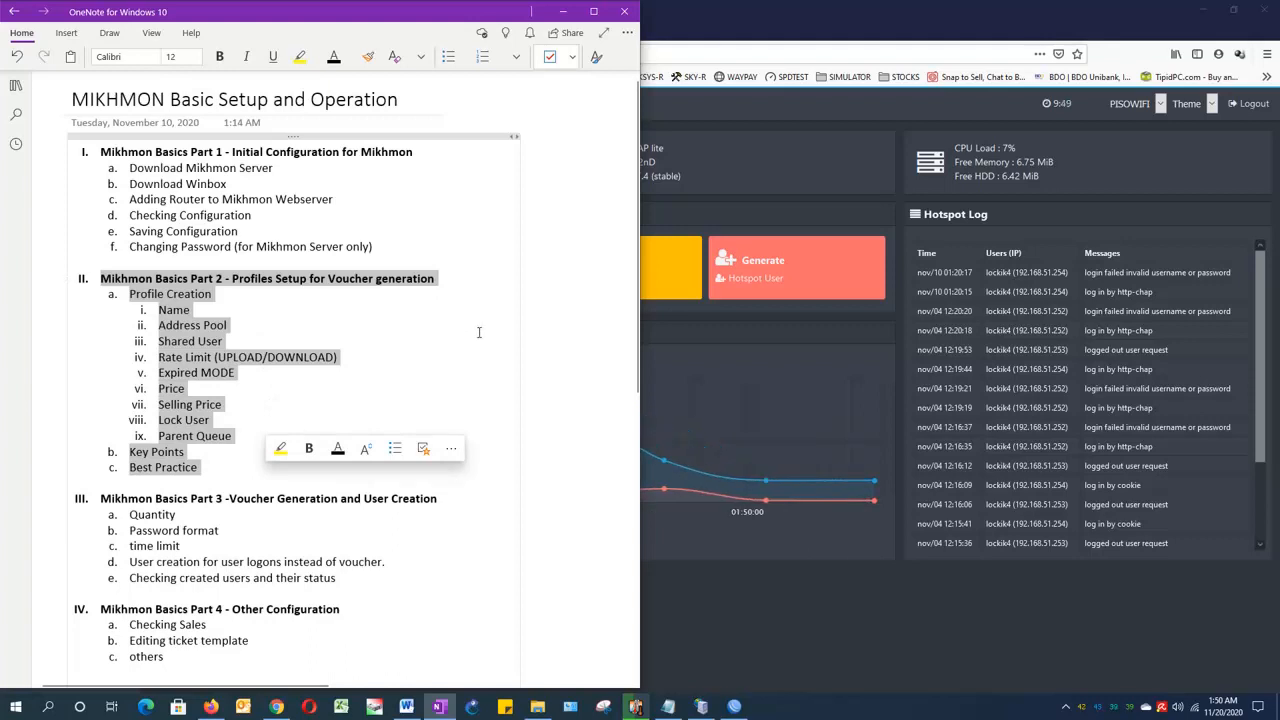
left_click(467, 244)
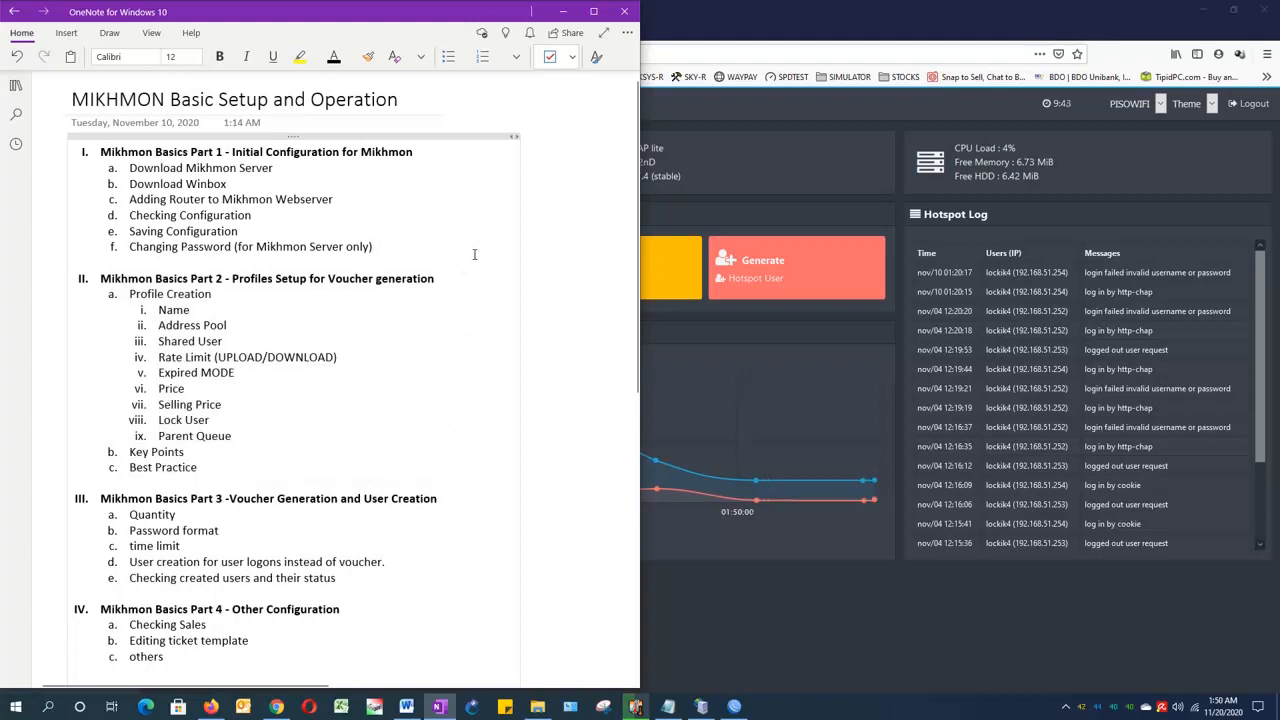
left_click(562, 13)
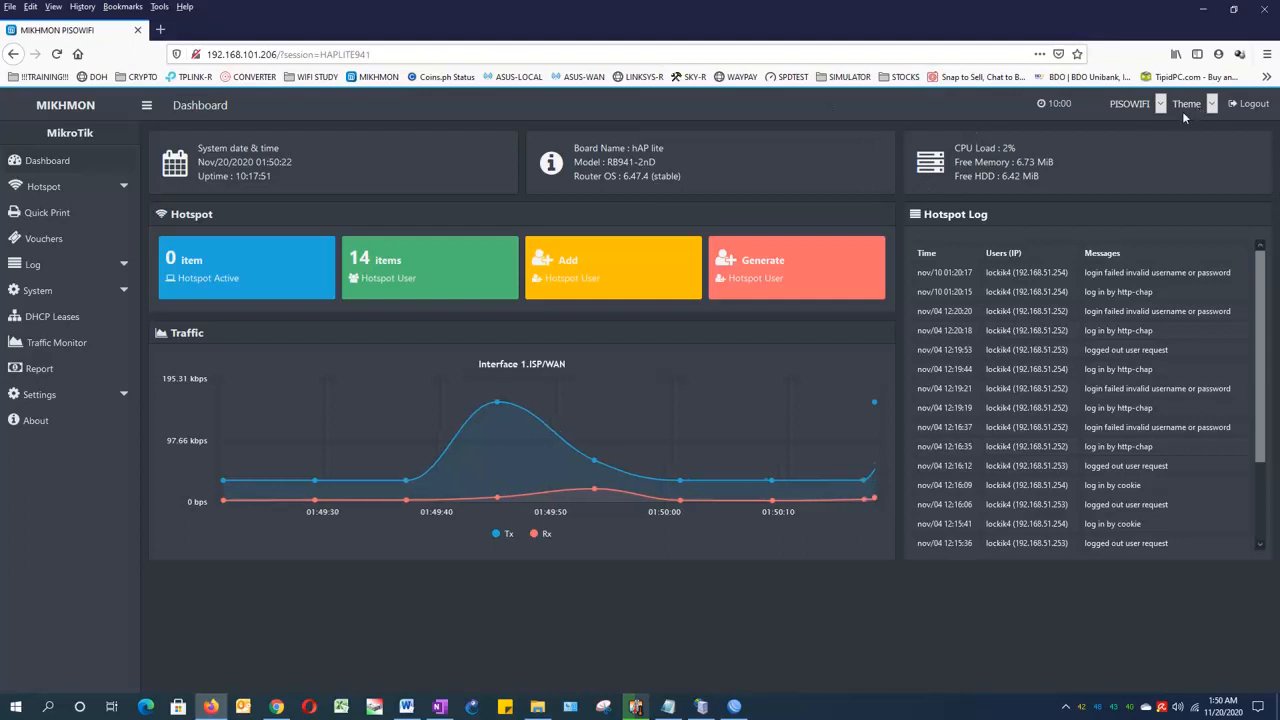
Step: Log out of Mikhmon and log back in as mikhmon with the account password, declining to save the login in Firefox
left_click(1246, 107)
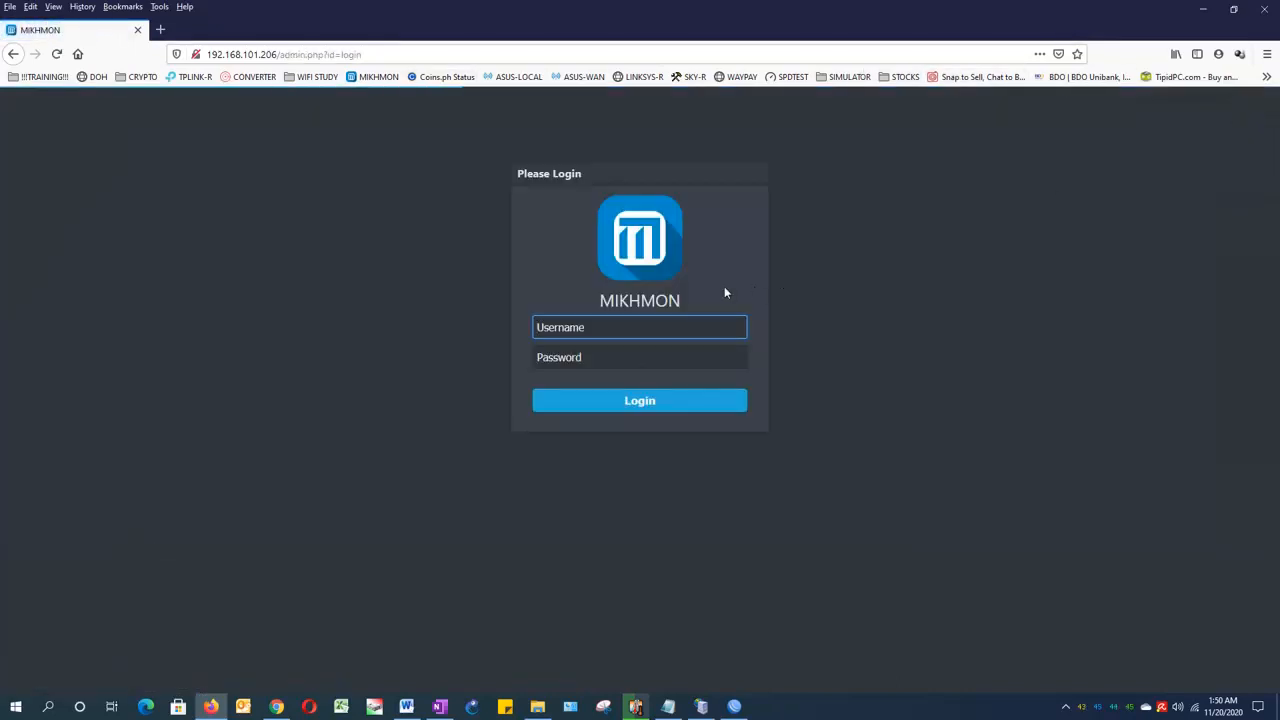
type("mikhmon")
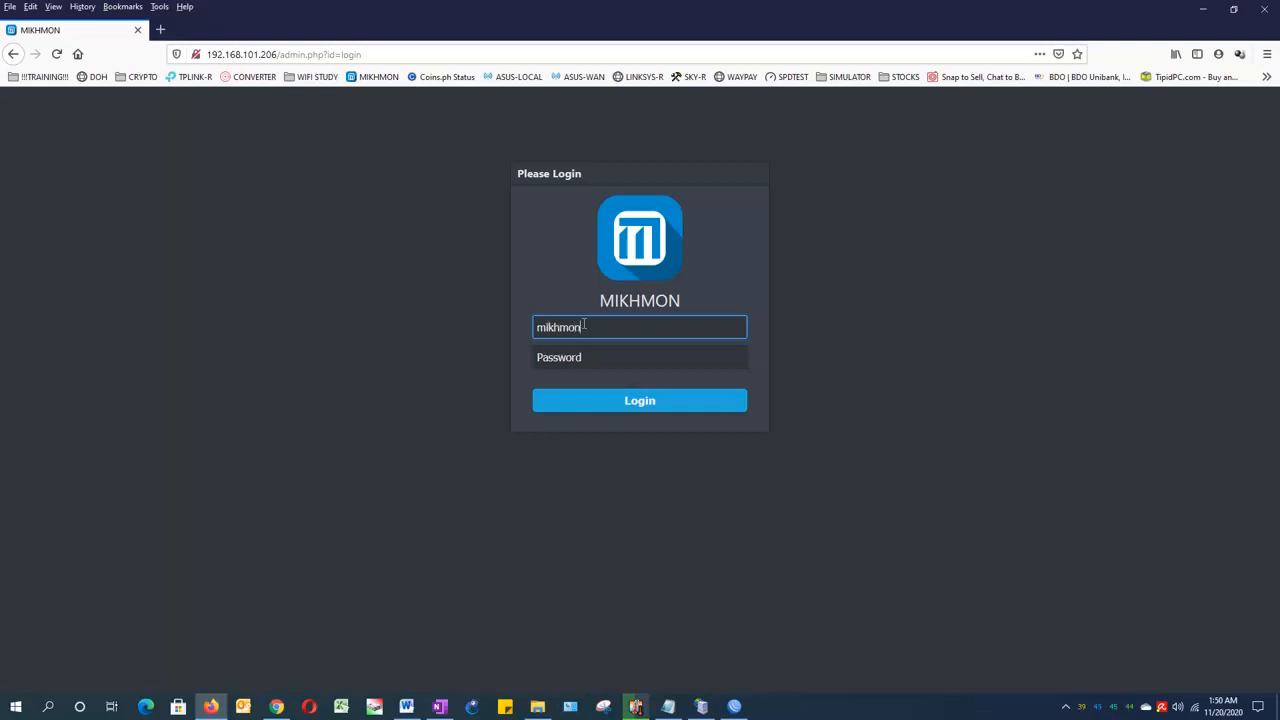
key("Tab")
type("1")
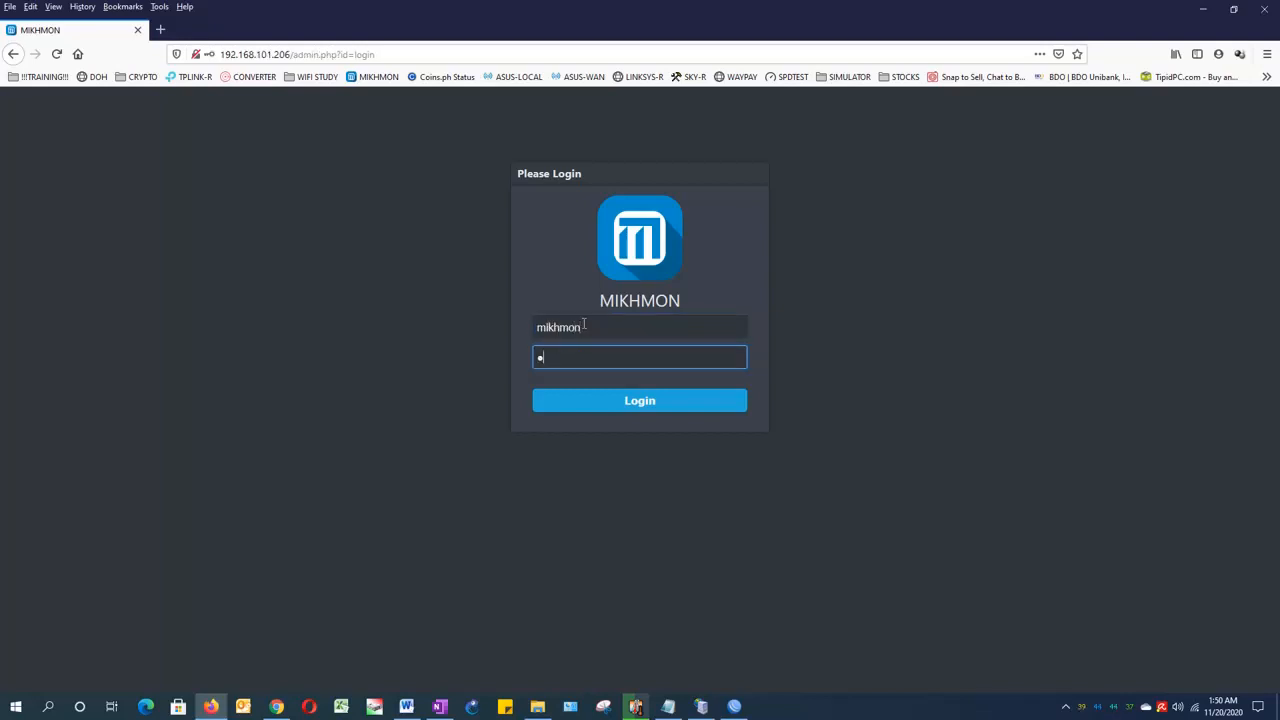
left_click(629, 402)
left_click(380, 169)
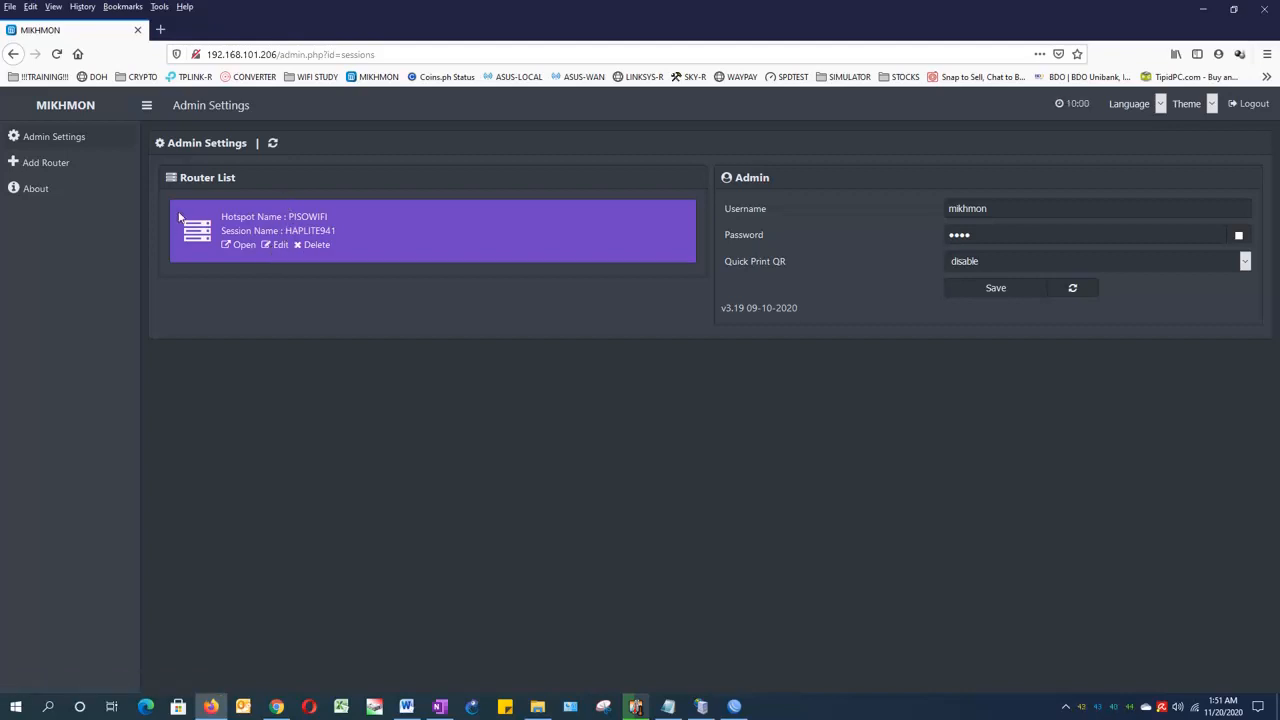
Step: Open the HAPLITE941 router's session settings for editing without storing the login in Firefox, and go to its MikroTik IP
left_click(276, 244)
left_click(364, 176)
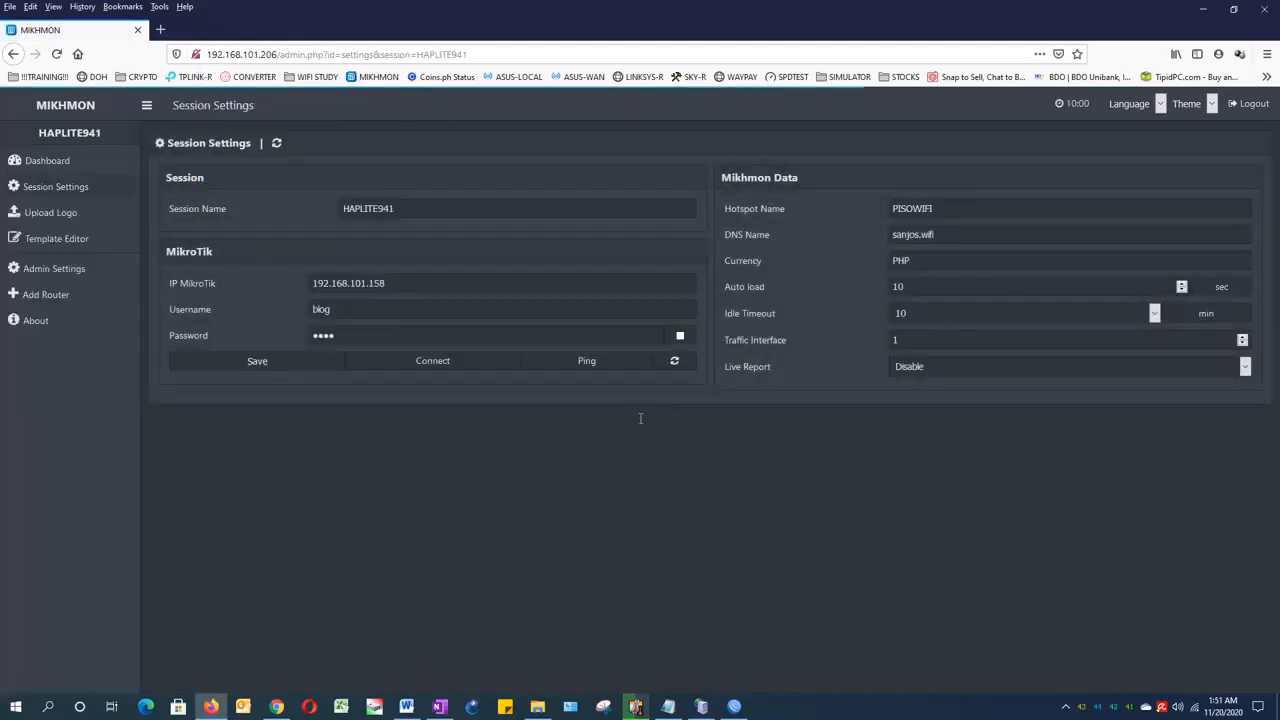
mouse_move(736, 707)
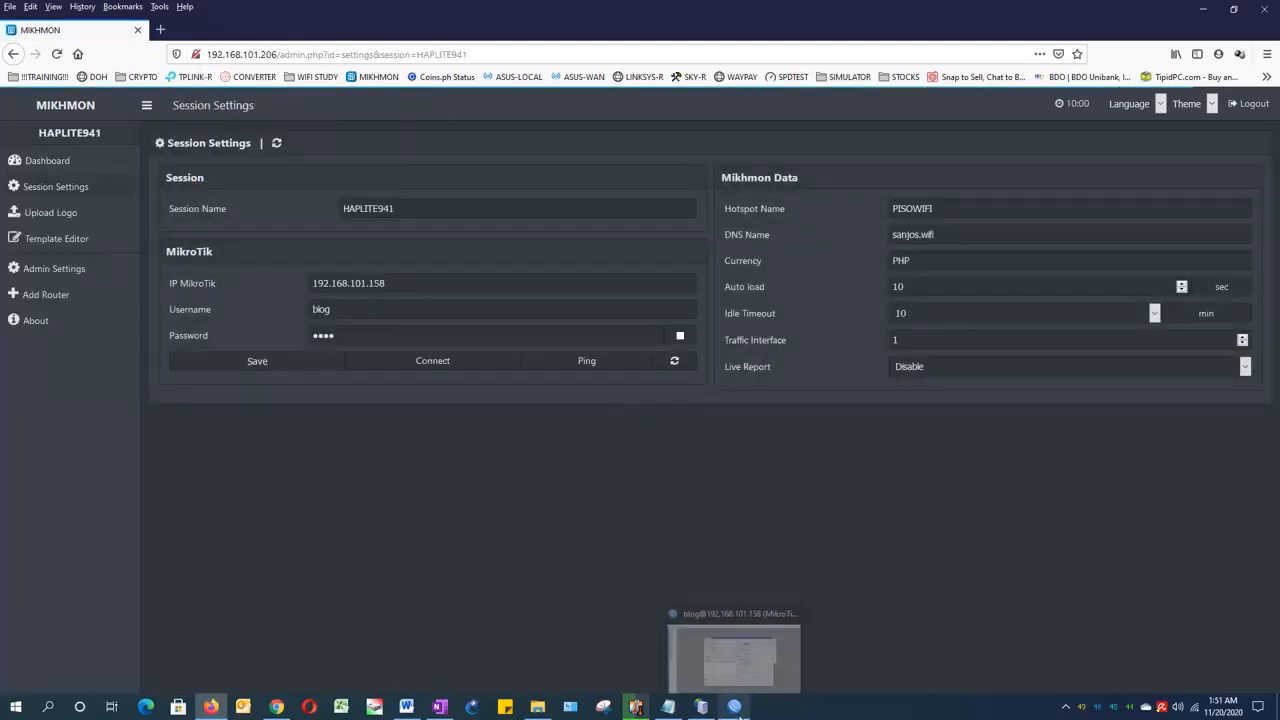
left_click(393, 283)
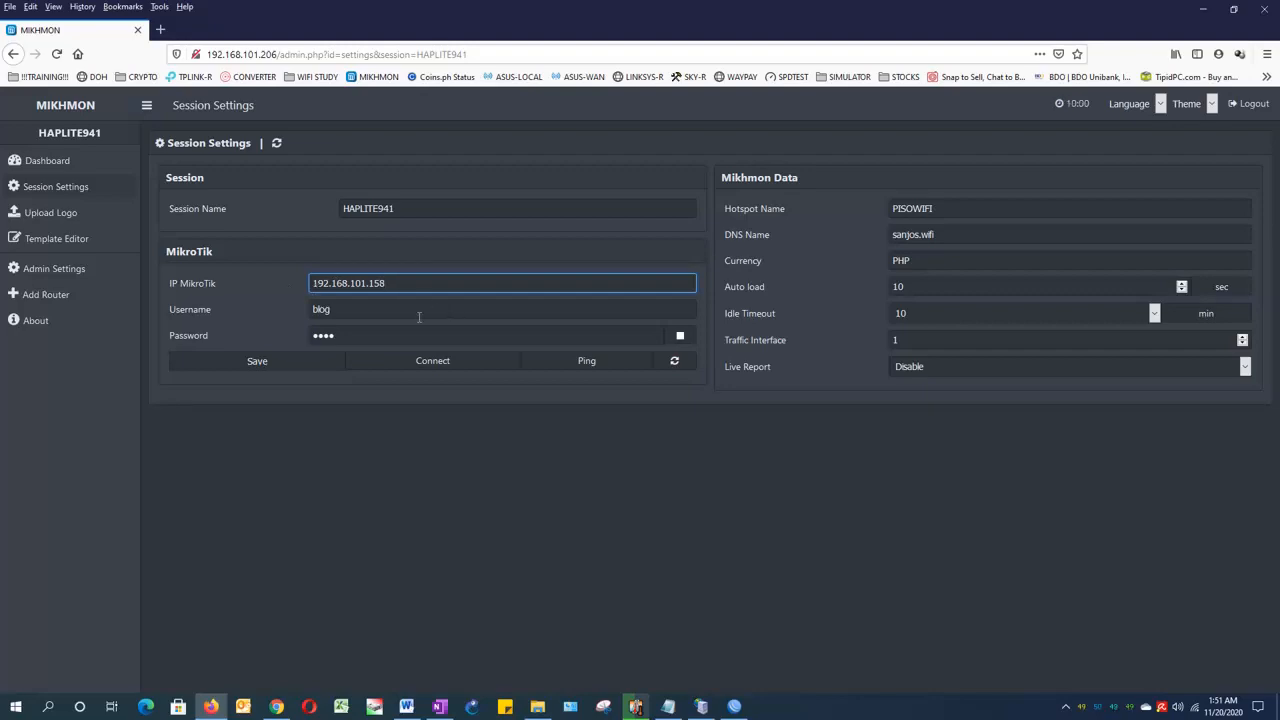
Step: Switch to WinBox, check the router's Internet IP address in Quick Set, close it and return to Mikhmon in Firefox
left_click(735, 707)
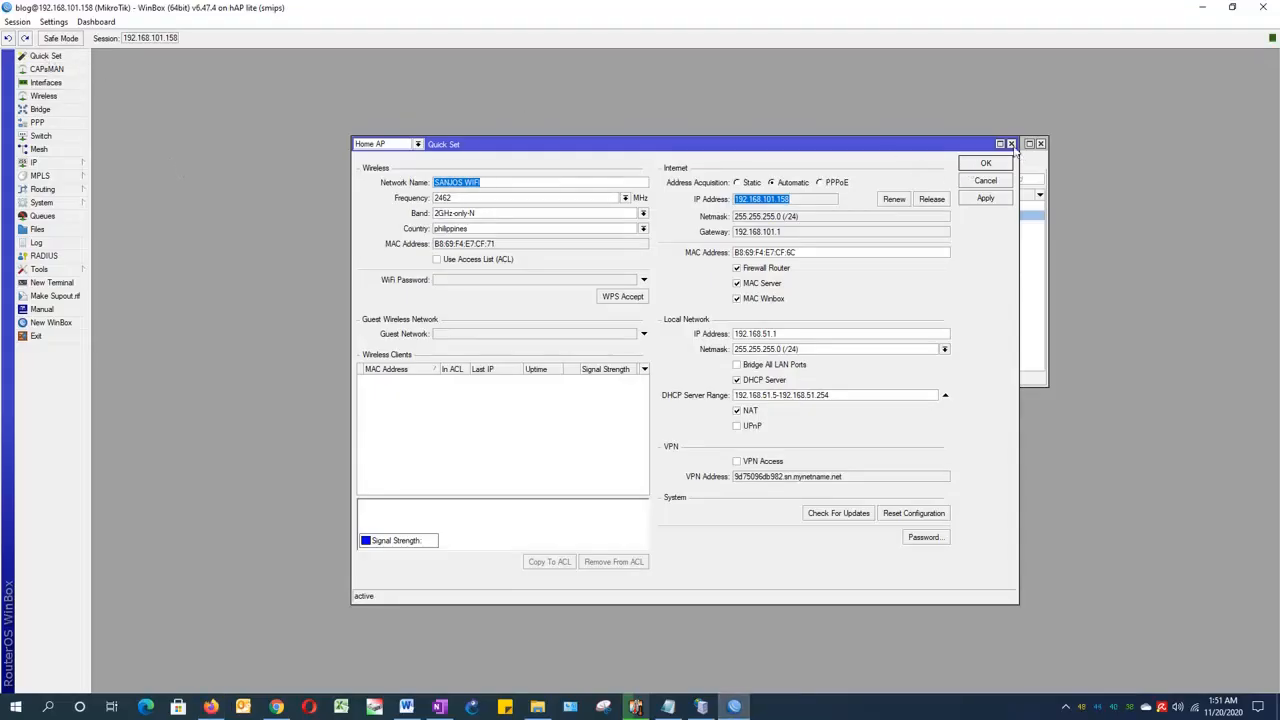
left_click(1011, 143)
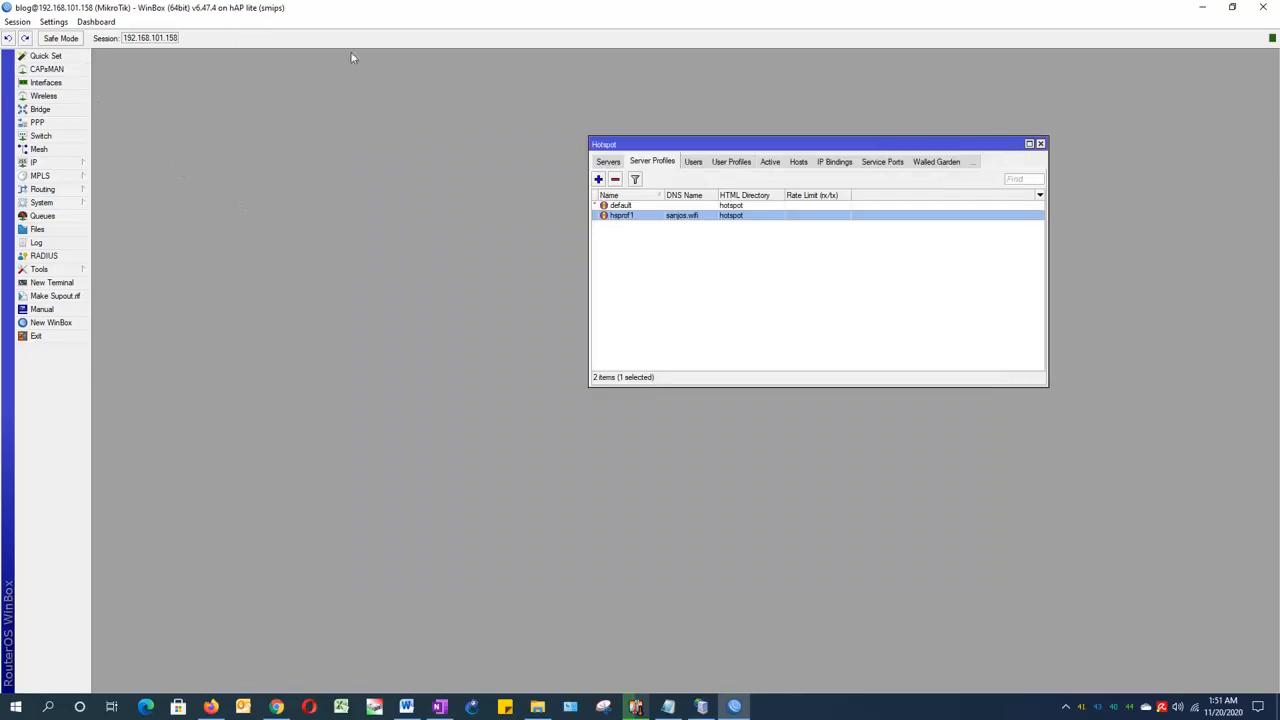
left_click(48, 57)
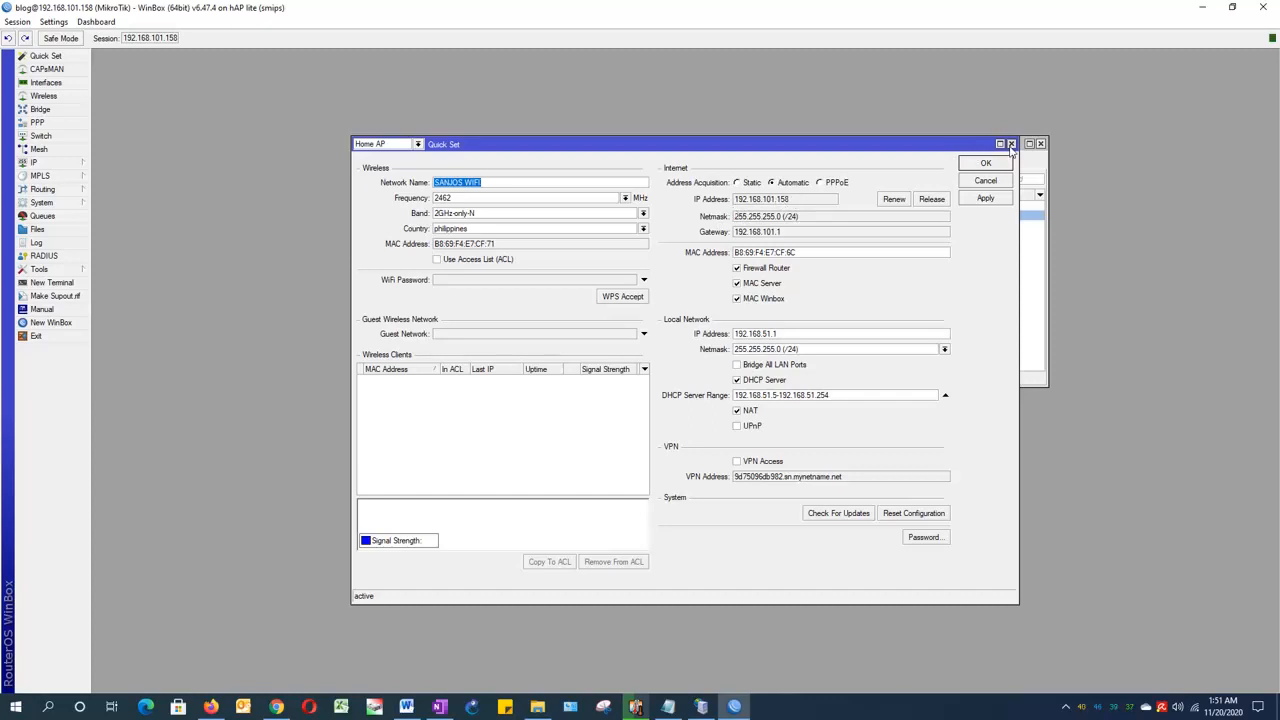
left_click(1011, 144)
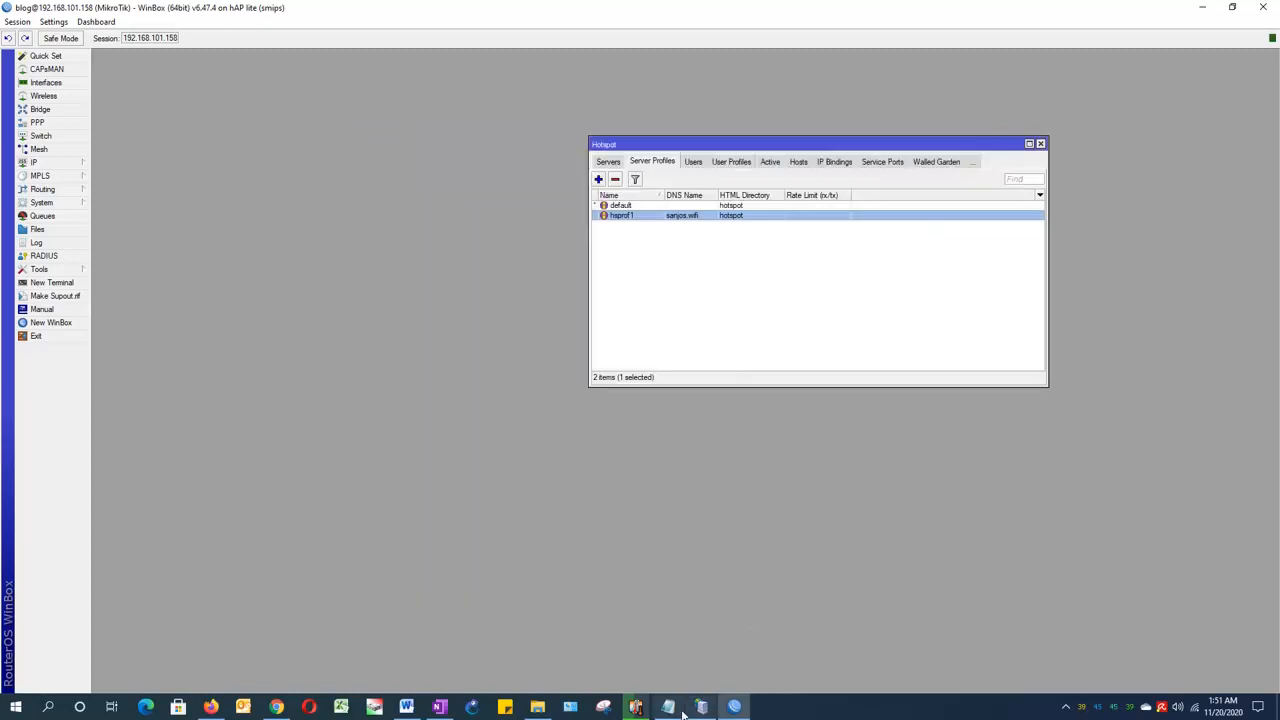
left_click(212, 705)
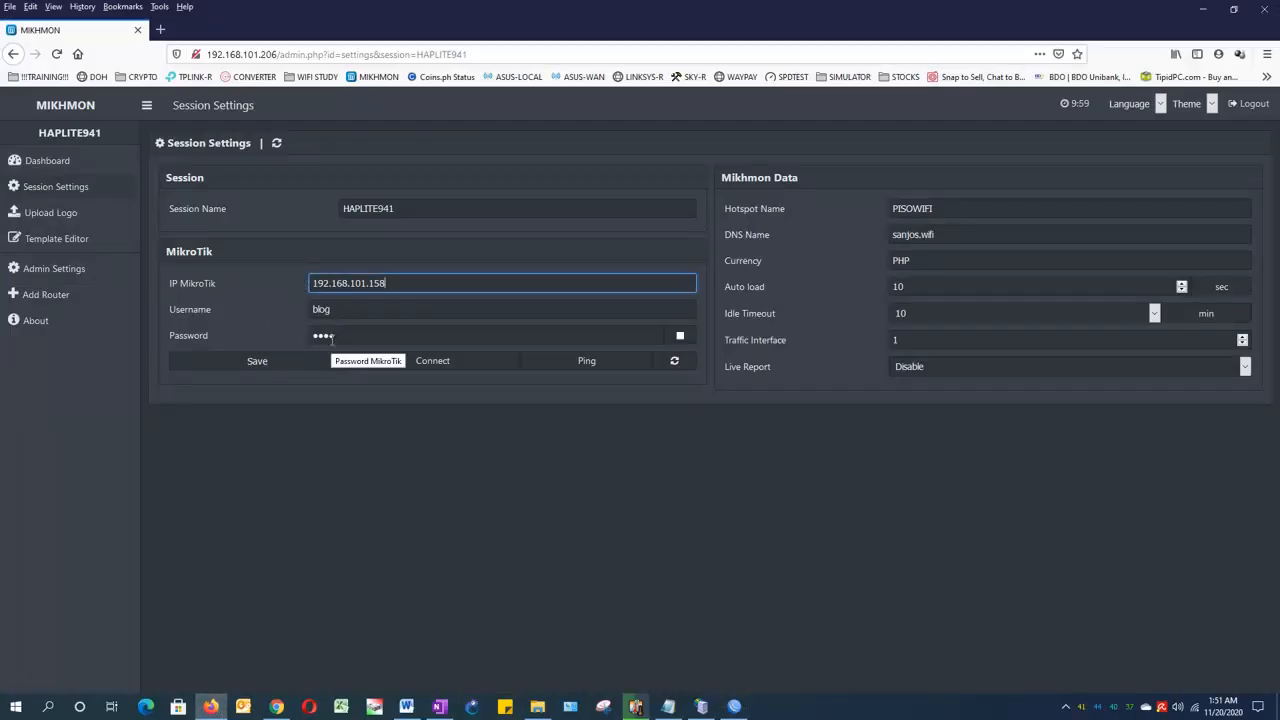
Step: Switch to WinBox, examine the admin and blog accounts in the system user list, and close WinBox
key("alt+Tab")
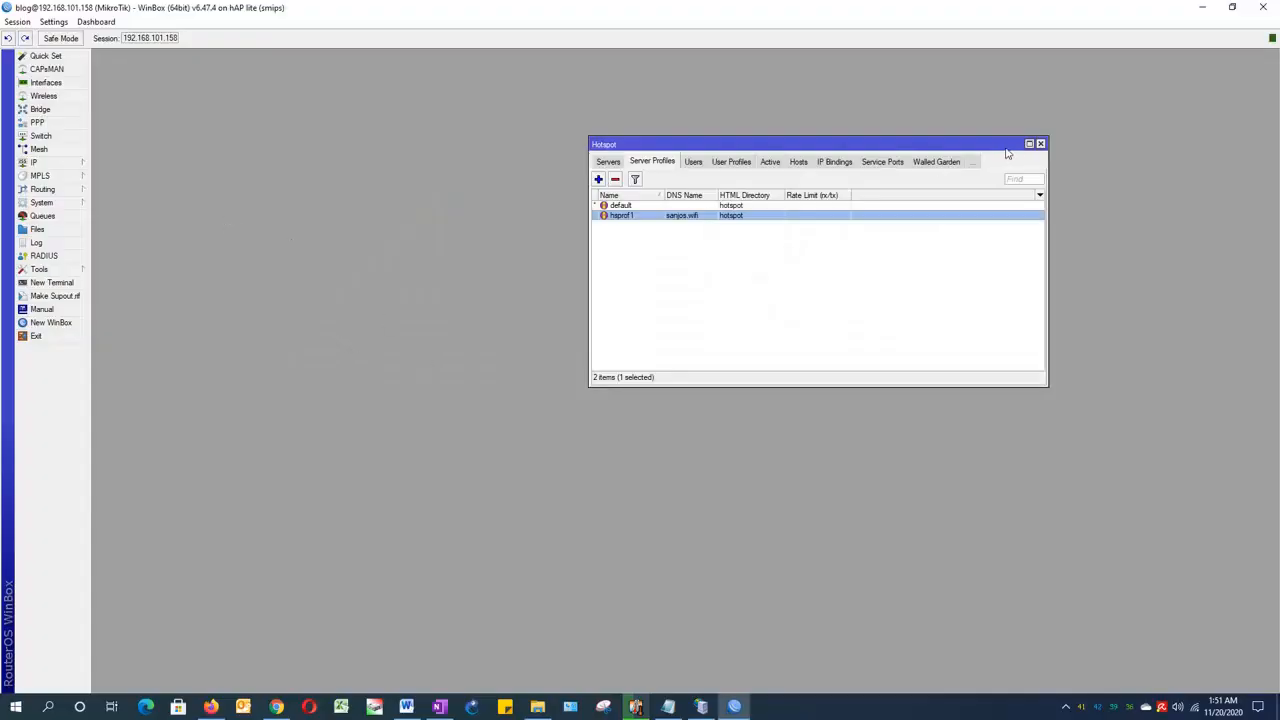
left_click(1041, 145)
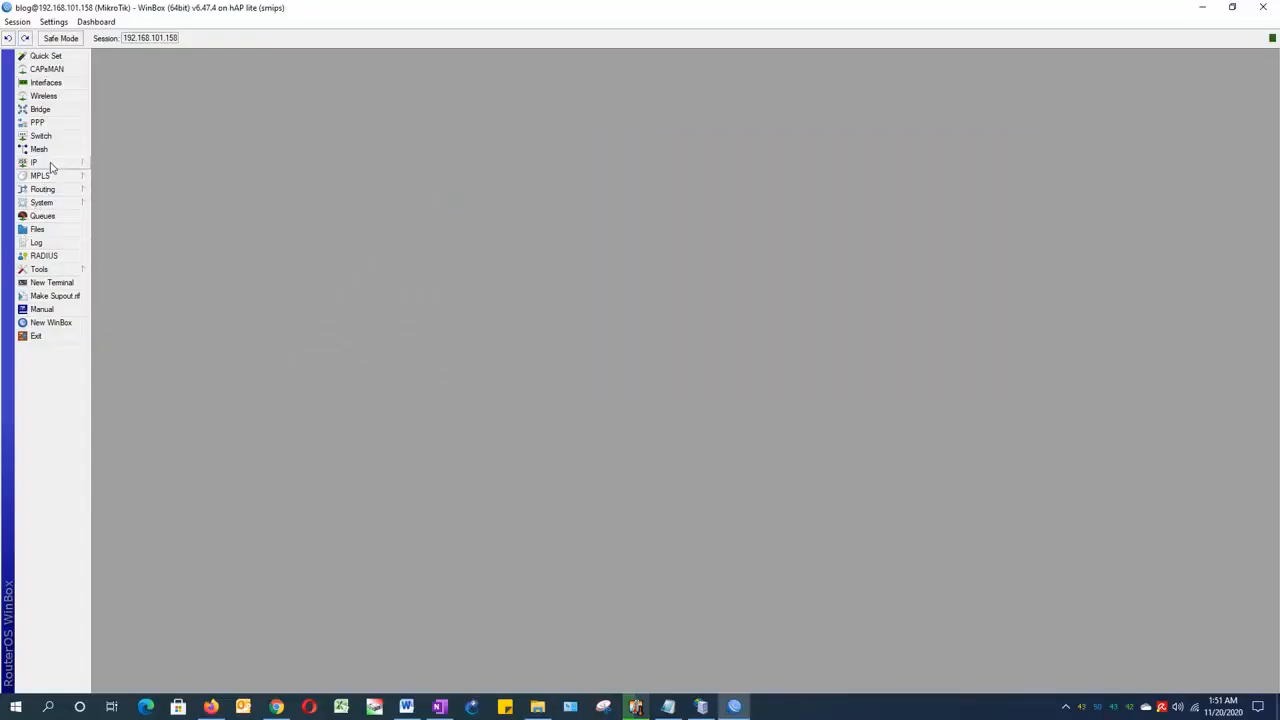
left_click(41, 203)
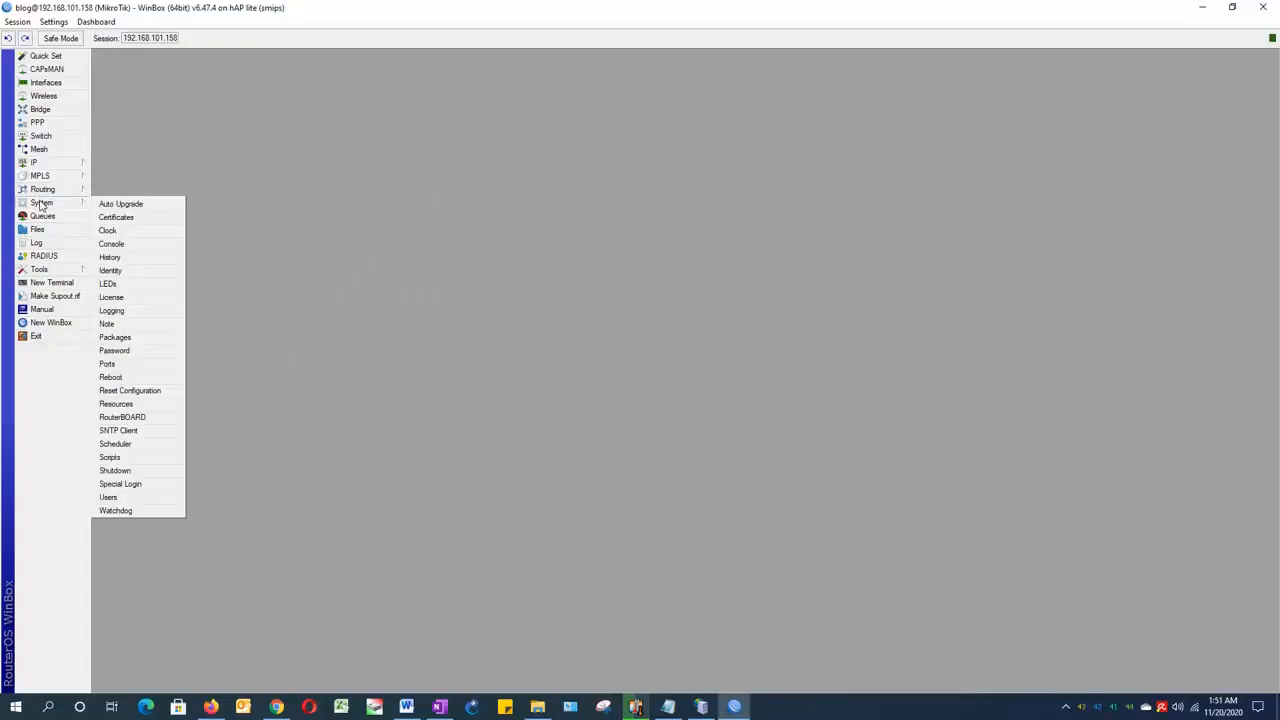
left_click(110, 497)
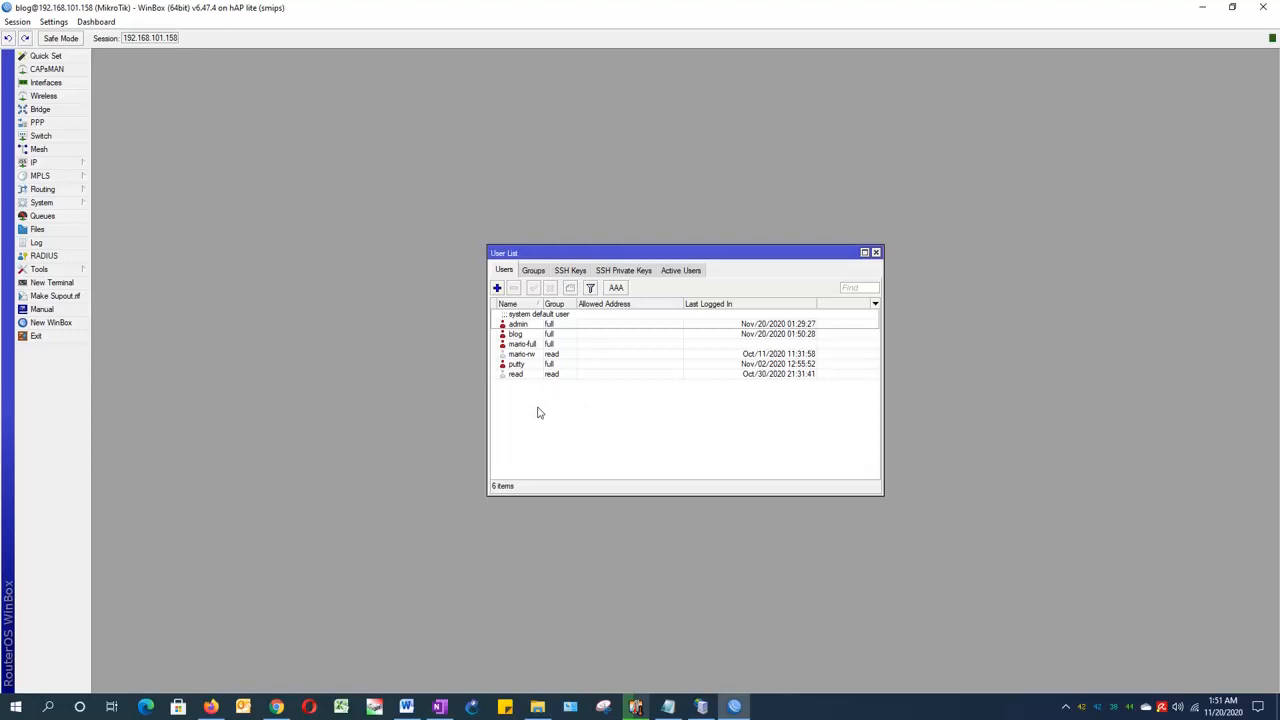
left_click(519, 335)
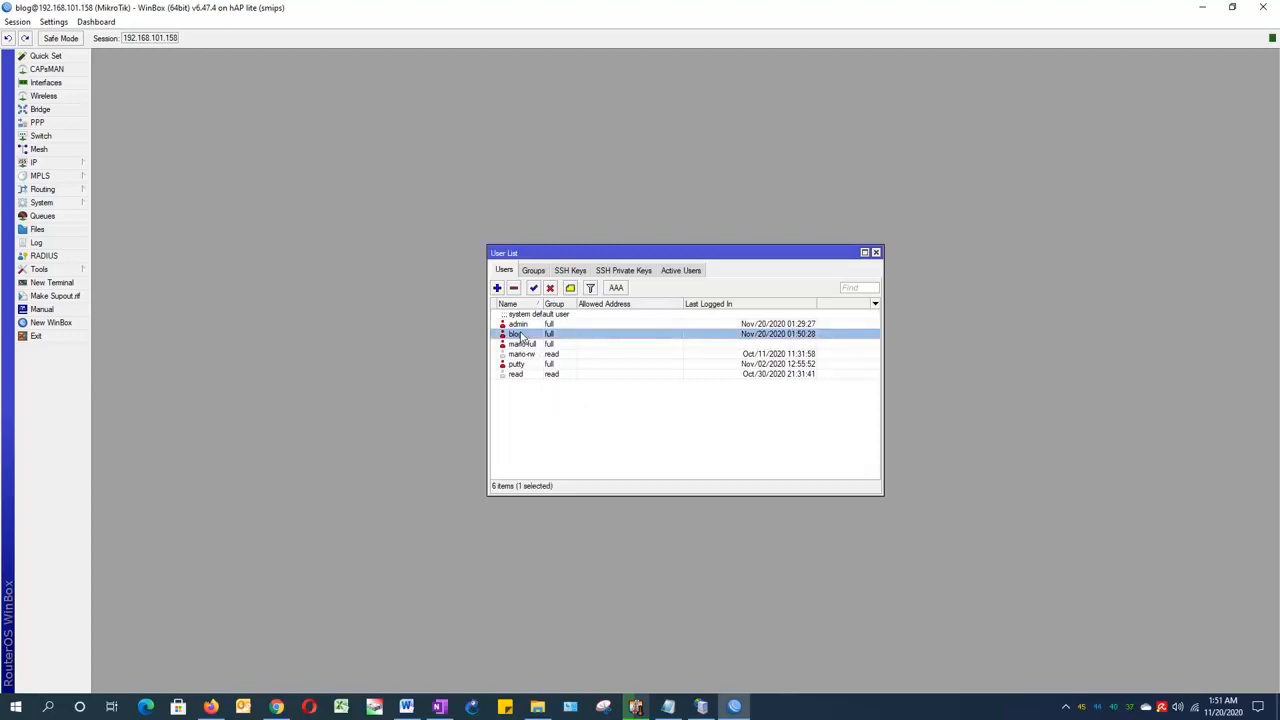
left_click(522, 325)
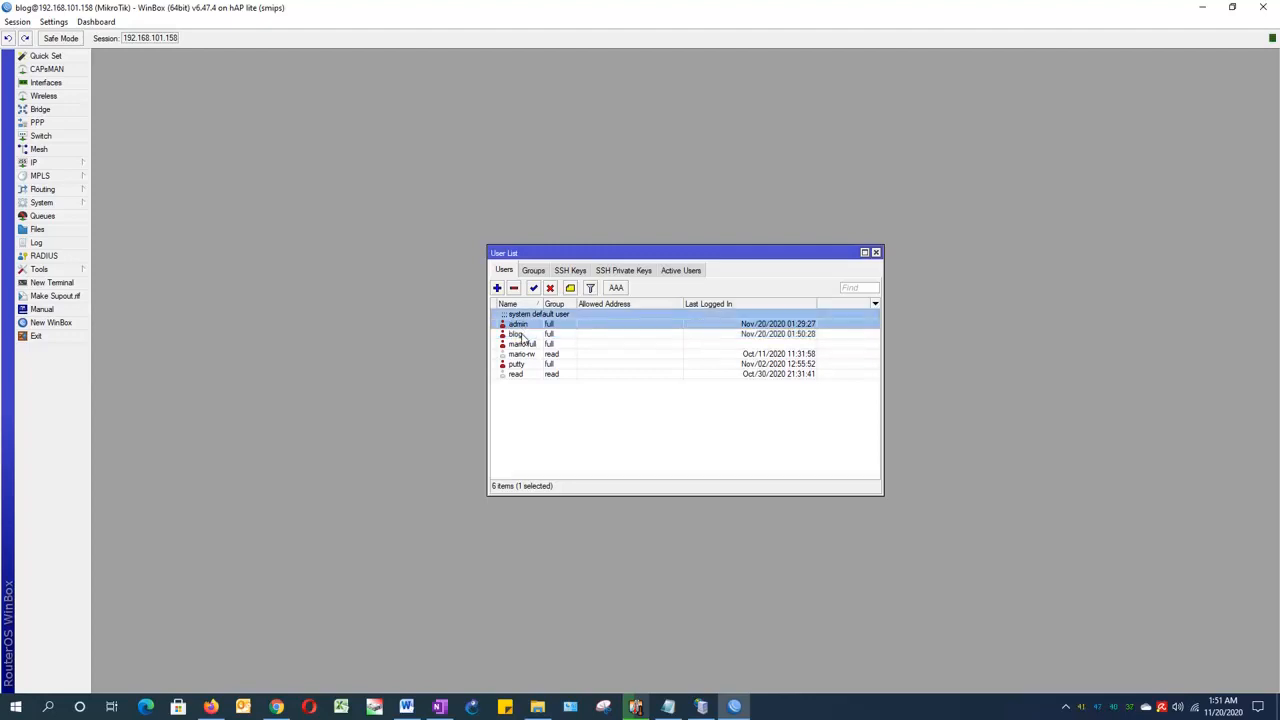
left_click(524, 335)
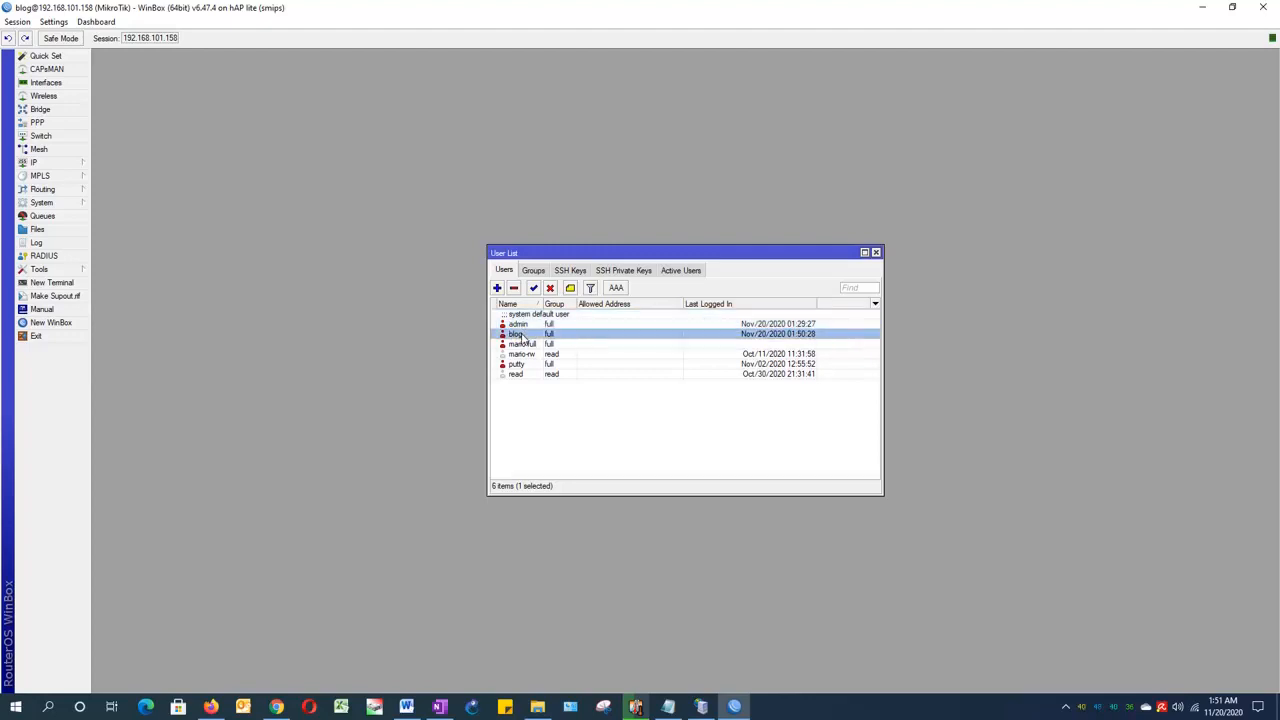
left_click(876, 253)
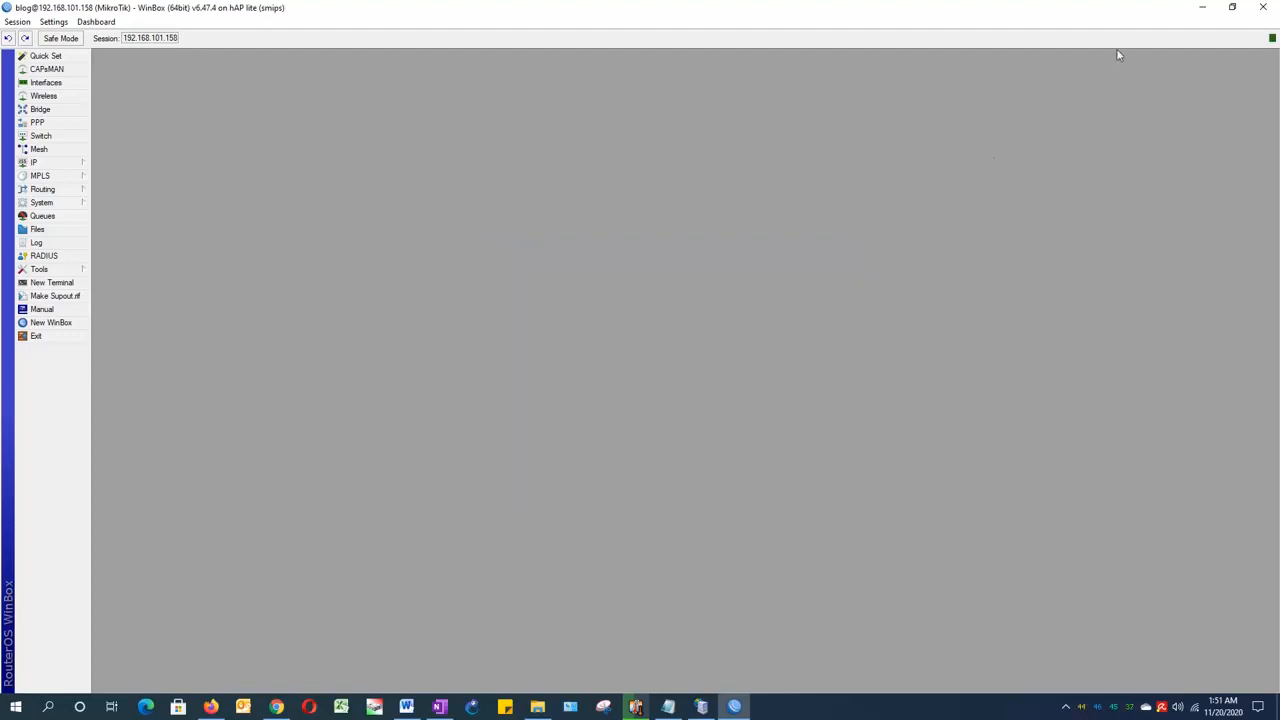
left_click(1265, 10)
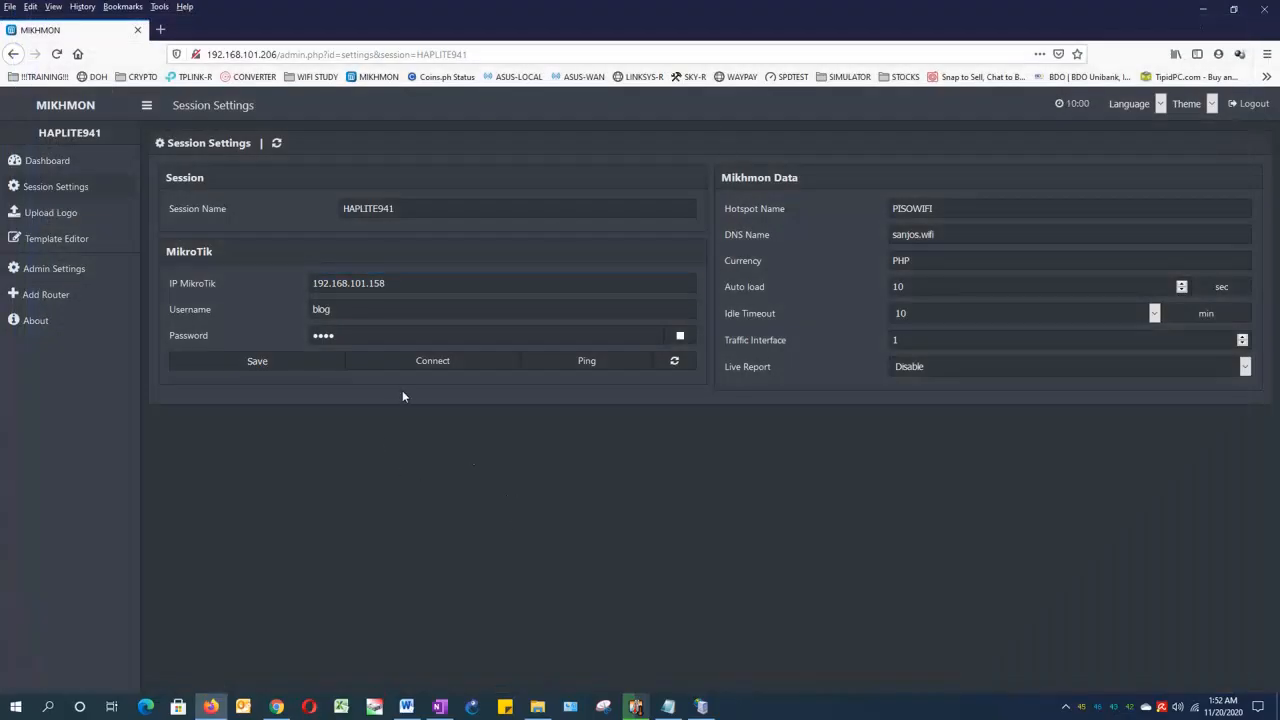
Step: Save the HAPLITE941 session settings and connect to the router, declining both offers to save the login in Firefox
left_click(251, 365)
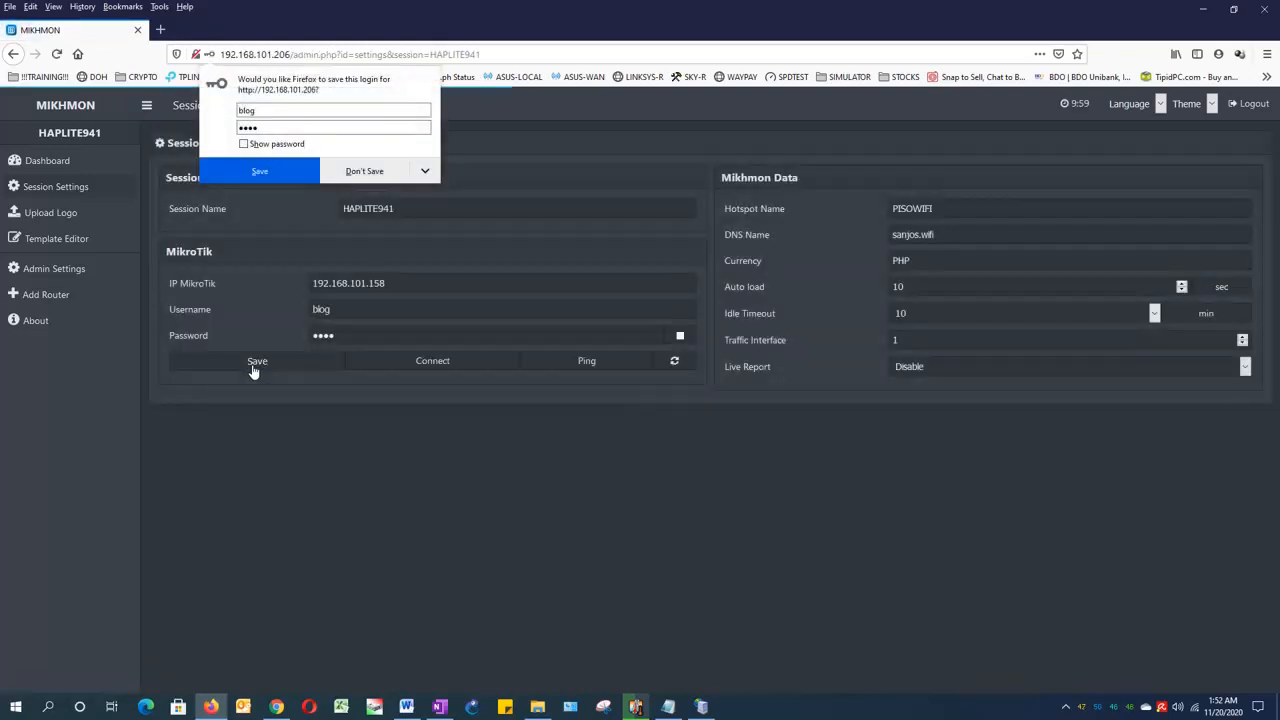
left_click(391, 176)
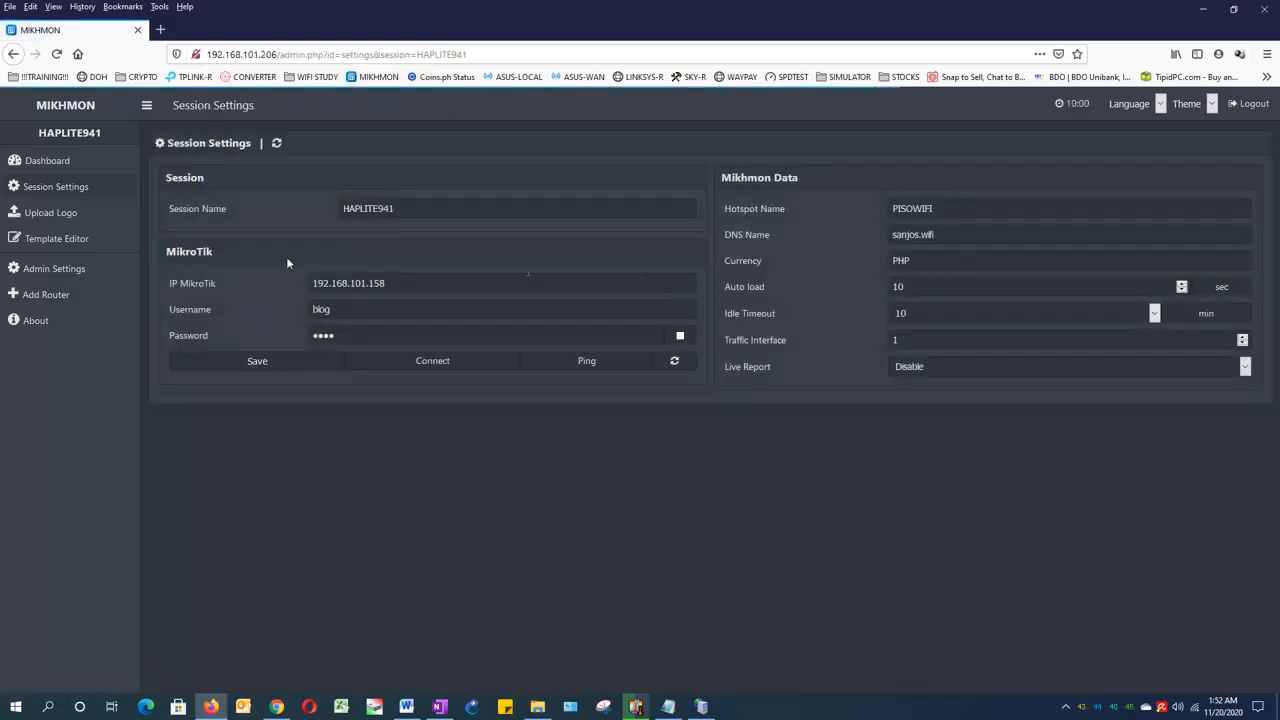
left_click(432, 362)
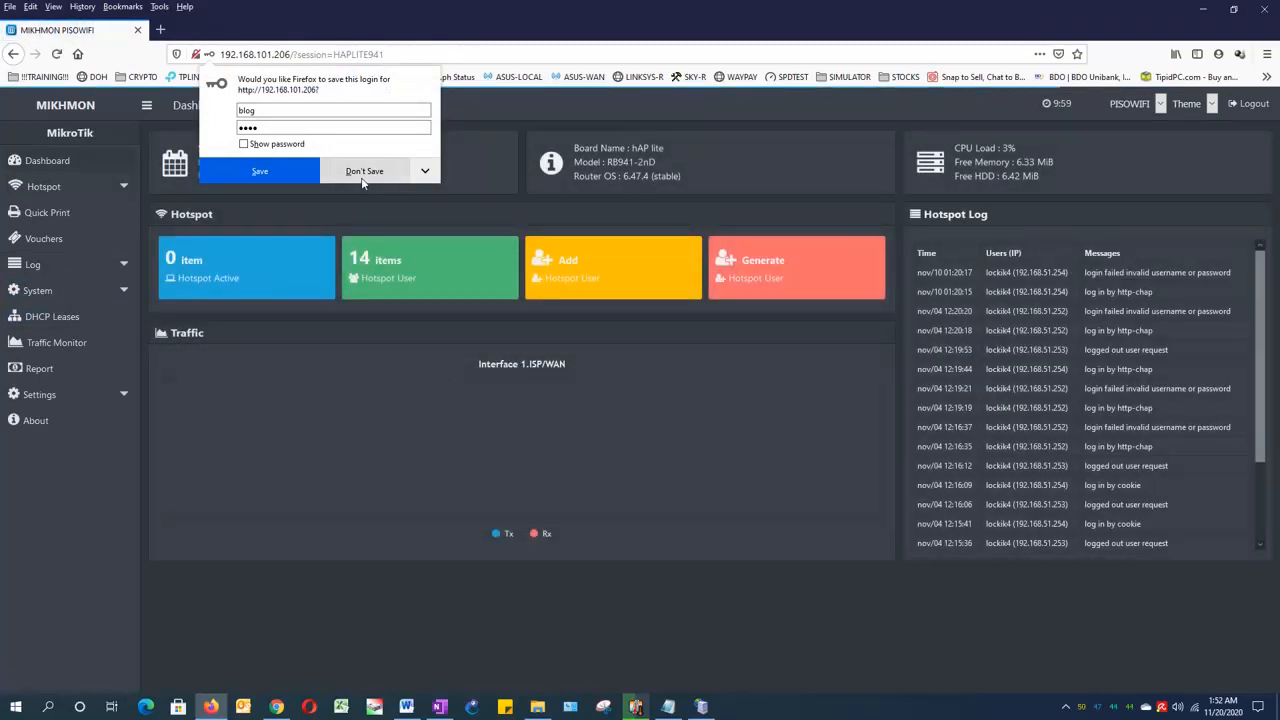
left_click(362, 180)
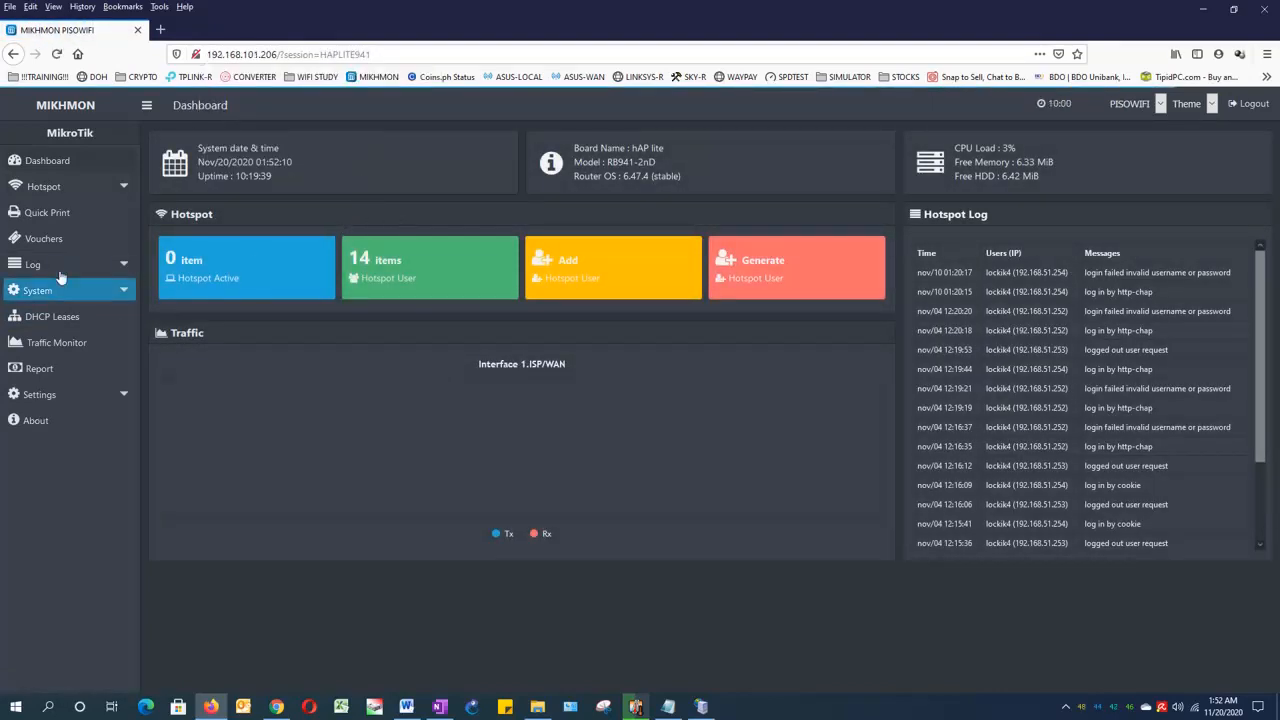
Step: Open the list of hotspot user profiles for the connected router
left_click(66, 188)
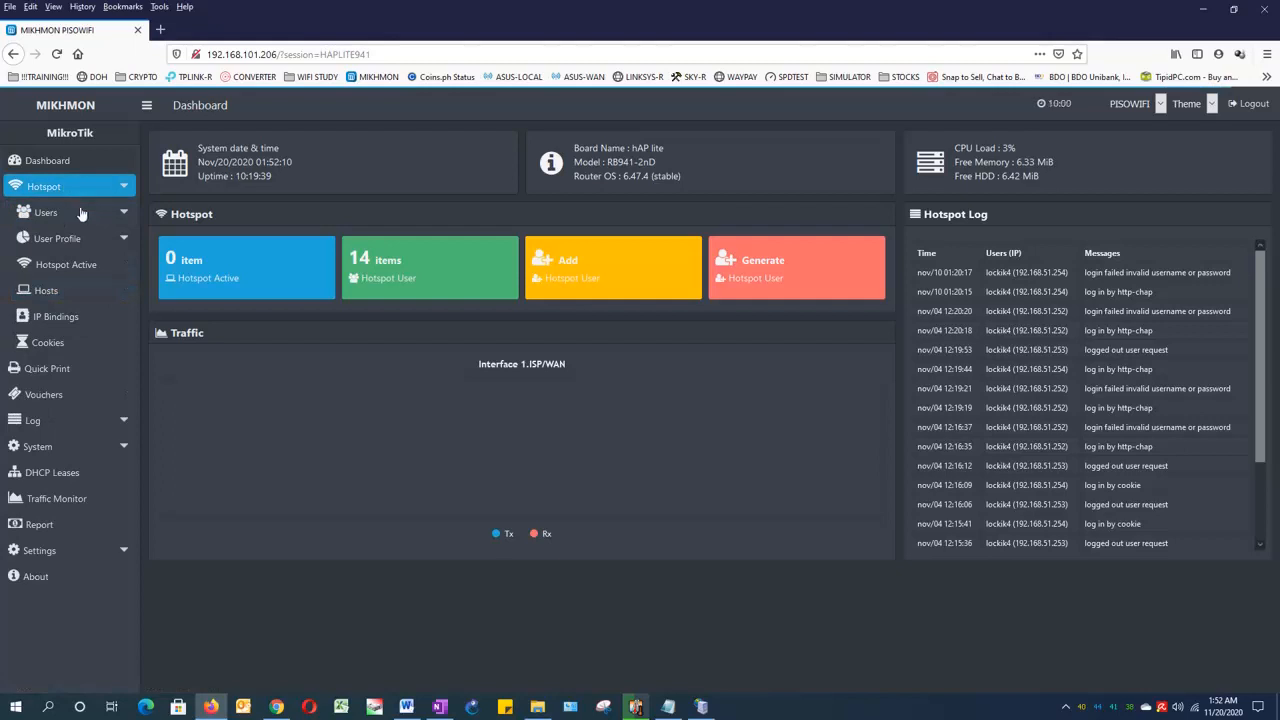
left_click(70, 240)
left_click(68, 268)
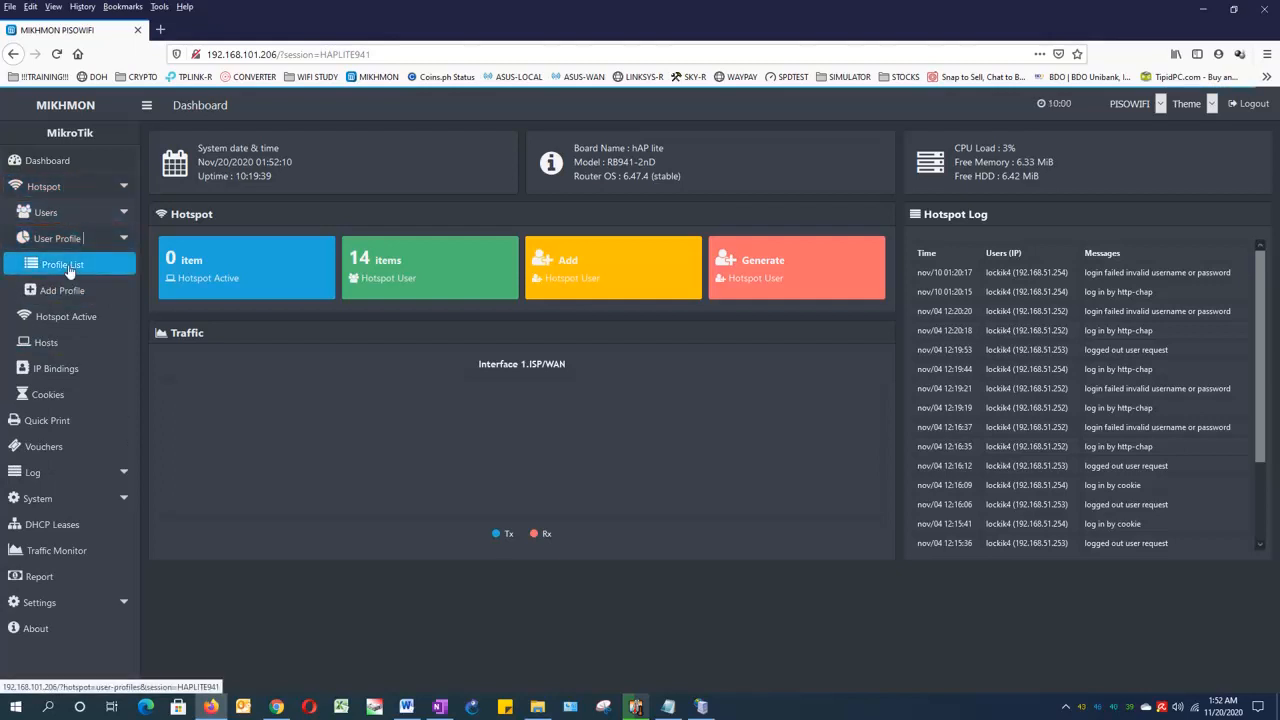